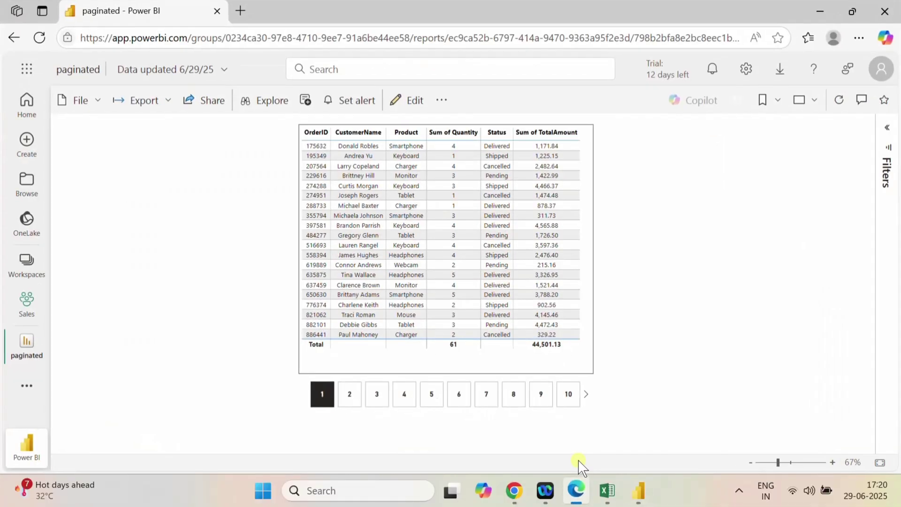
# Browse the published orders table with the page-number slicer, viewing pages 1 to 4 and paging ahead to the 51–60 group and back
pyautogui.click(350, 399)
pyautogui.click(376, 399)
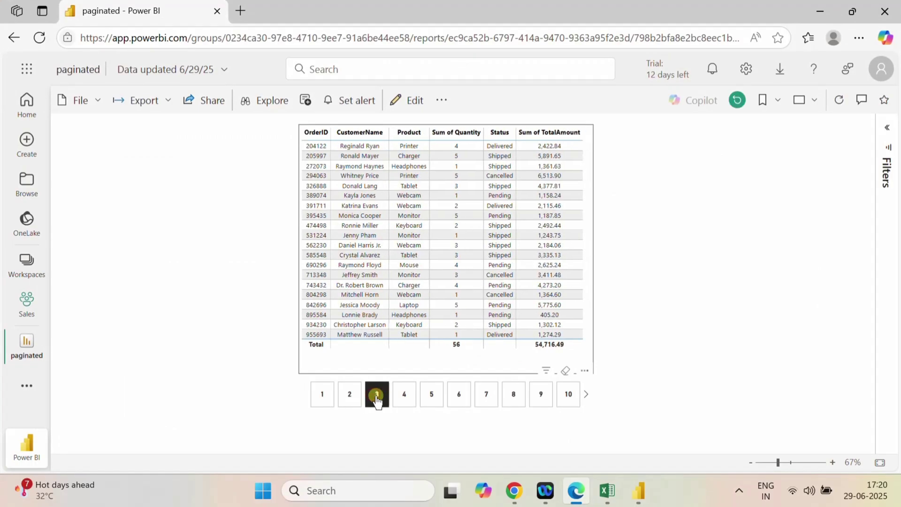
pyautogui.click(404, 399)
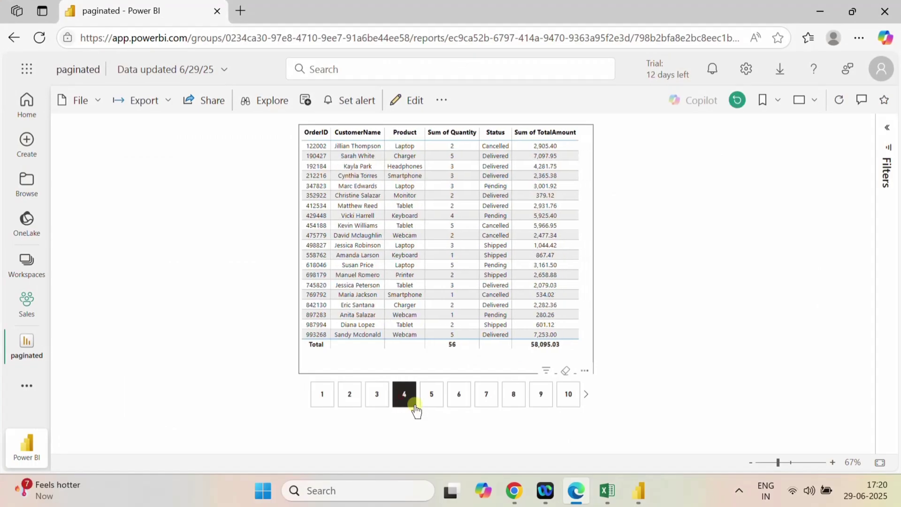
pyautogui.click(586, 395)
pyautogui.click(305, 395)
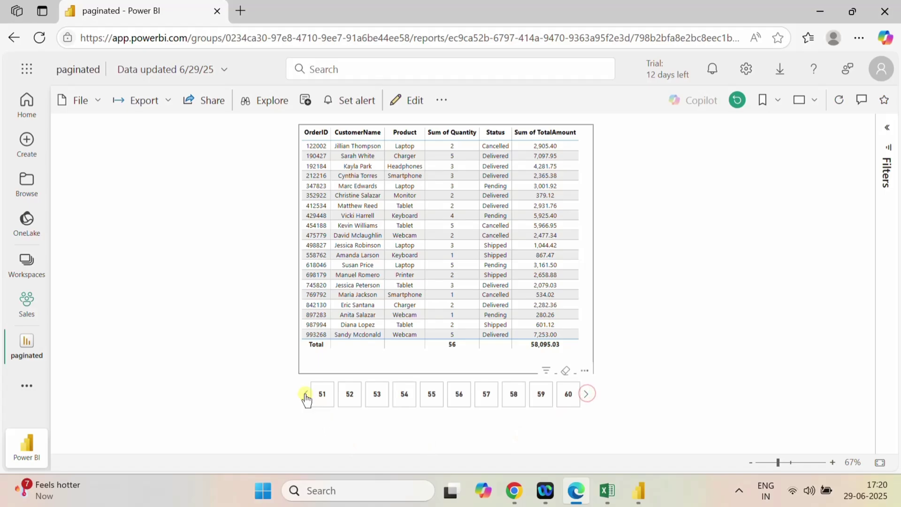
pyautogui.click(305, 395)
pyautogui.click(306, 395)
pyautogui.click(306, 395)
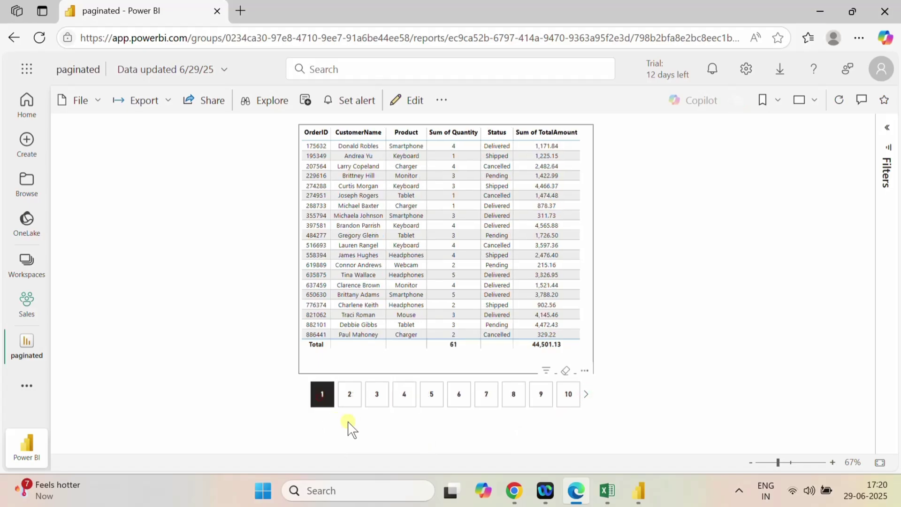
pyautogui.click(351, 400)
pyautogui.click(375, 396)
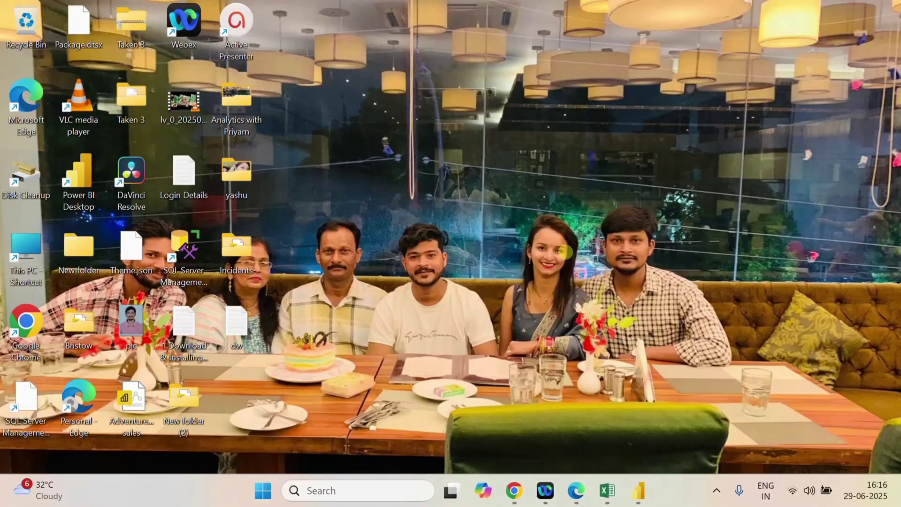
# Switch to Power BI Desktop and load Sheet1 from the Orders Excel workbook into the report
pyautogui.click(638, 491)
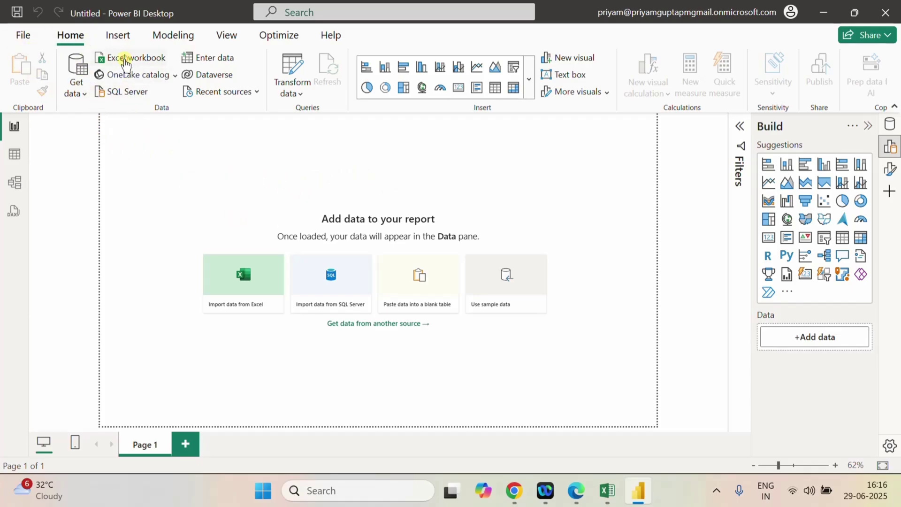
pyautogui.click(125, 64)
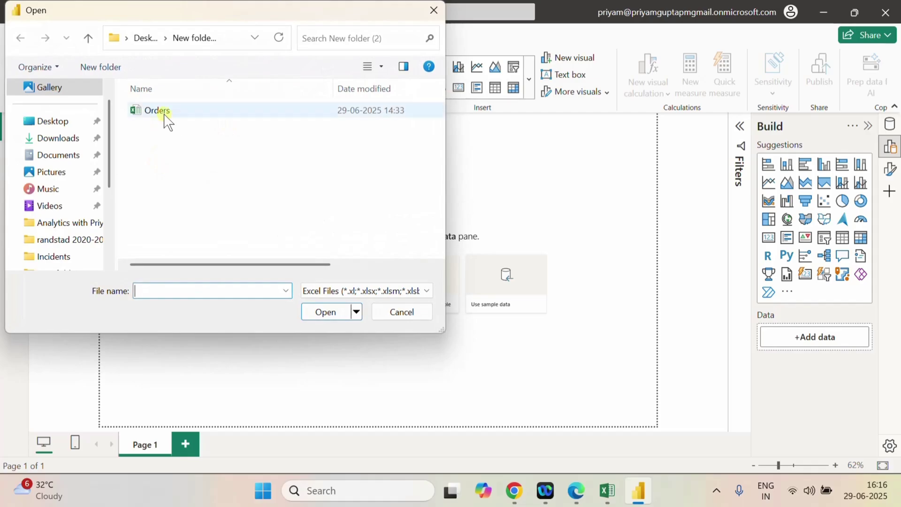
pyautogui.click(165, 118)
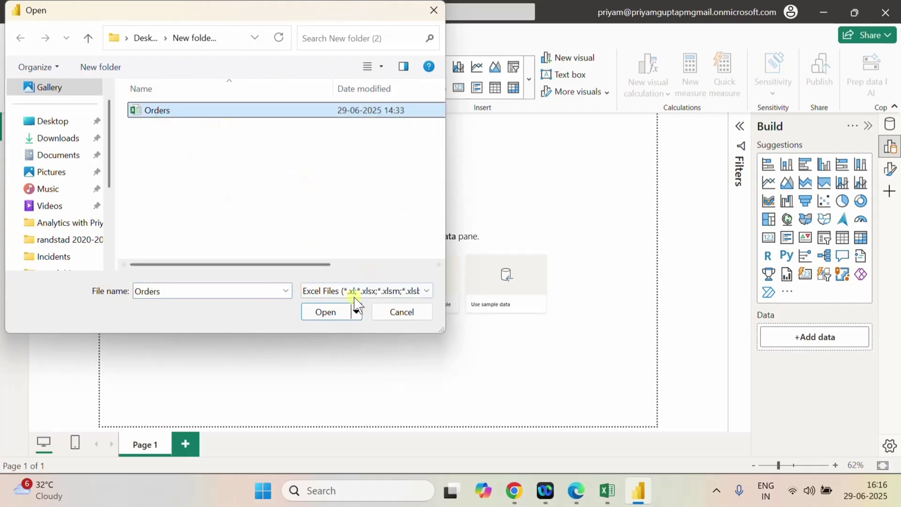
pyautogui.click(326, 308)
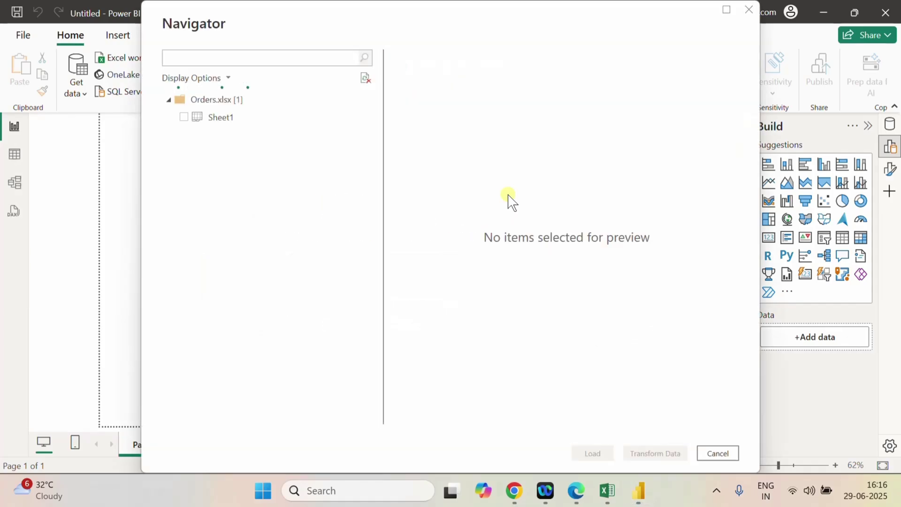
pyautogui.click(190, 118)
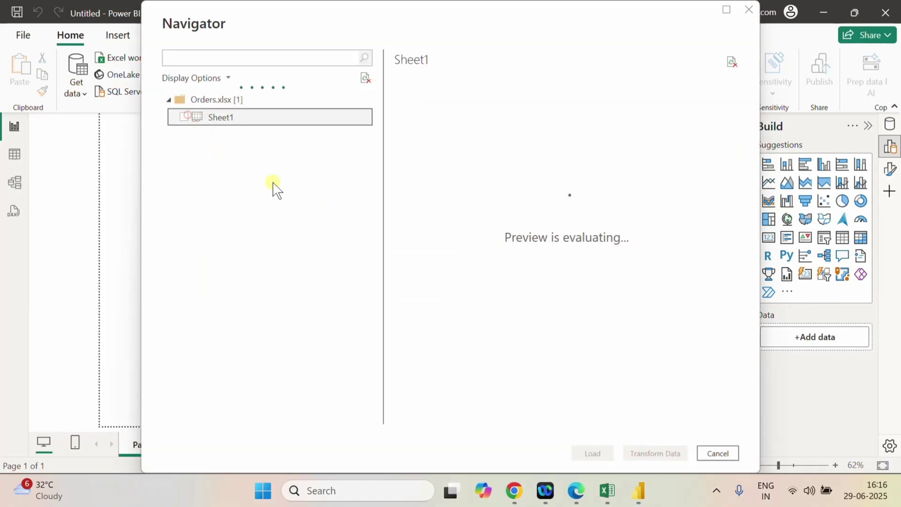
pyautogui.click(184, 117)
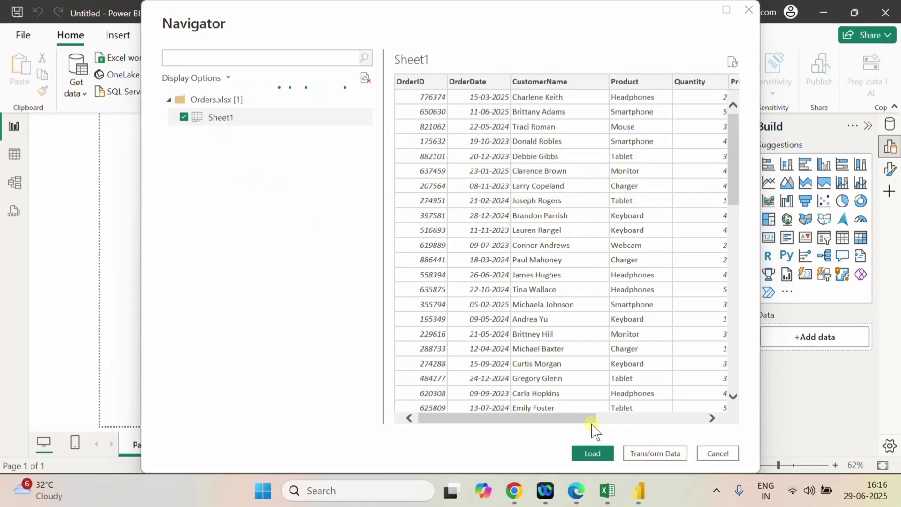
pyautogui.click(593, 453)
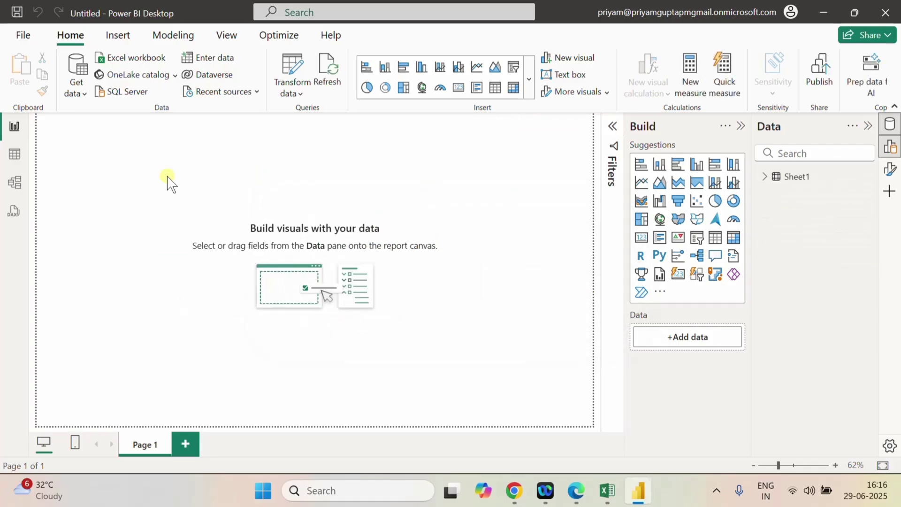
# View the Sheet1 data as a table and open it for transformation in the Power Query Editor
pyautogui.click(14, 155)
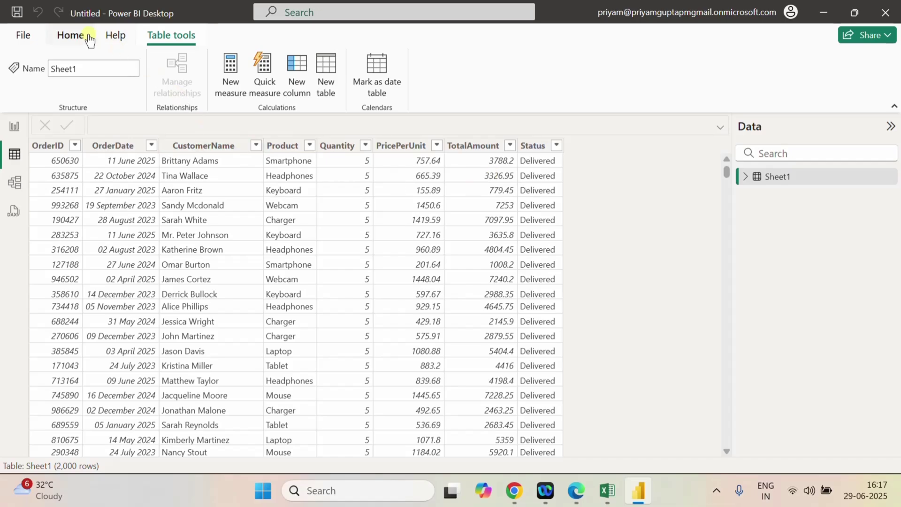
pyautogui.click(75, 35)
pyautogui.click(352, 86)
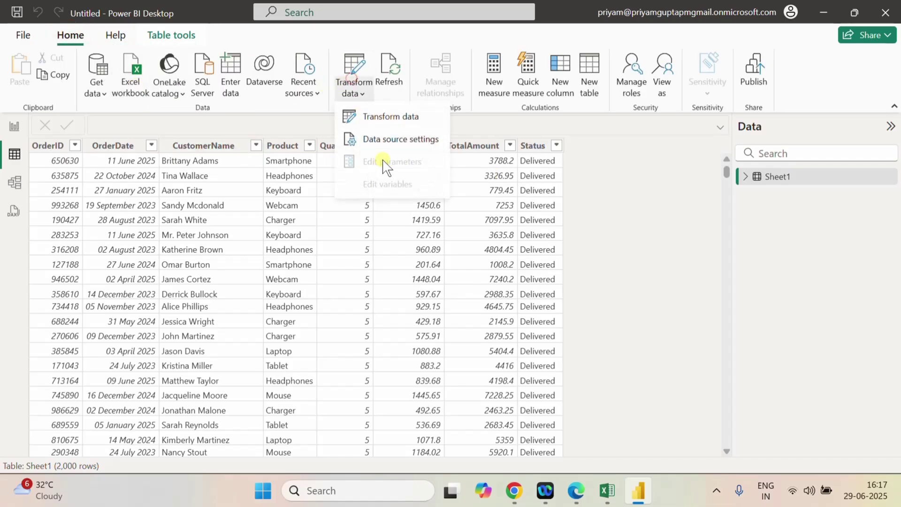
pyautogui.click(370, 116)
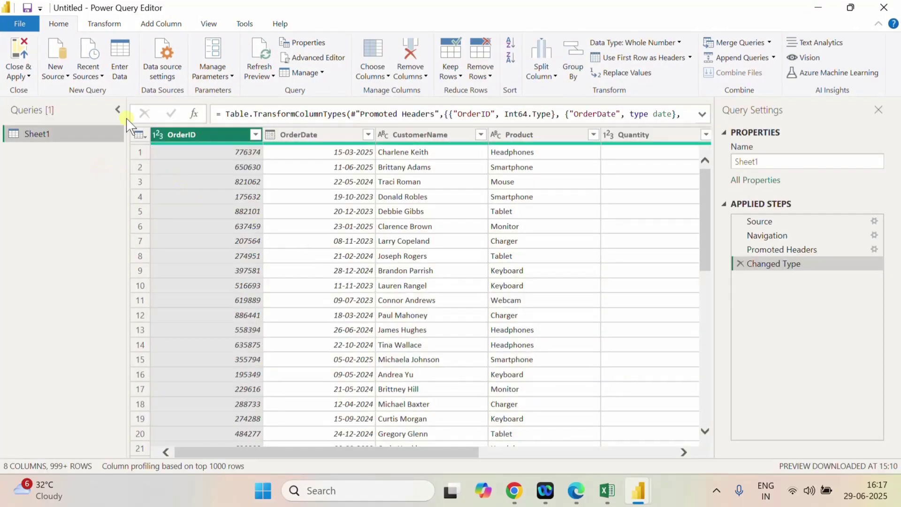
# Add an index column starting from 1 to Sheet1 and apply the query changes to the model
pyautogui.click(104, 24)
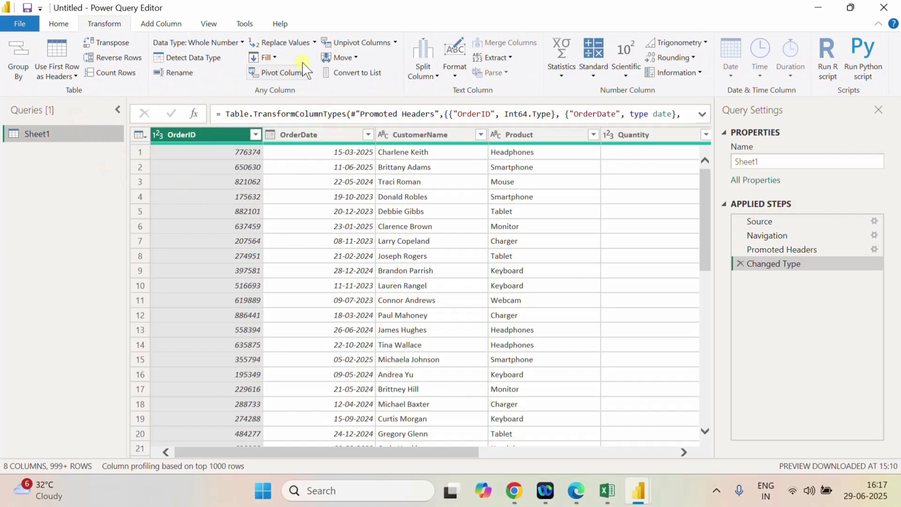
pyautogui.click(169, 23)
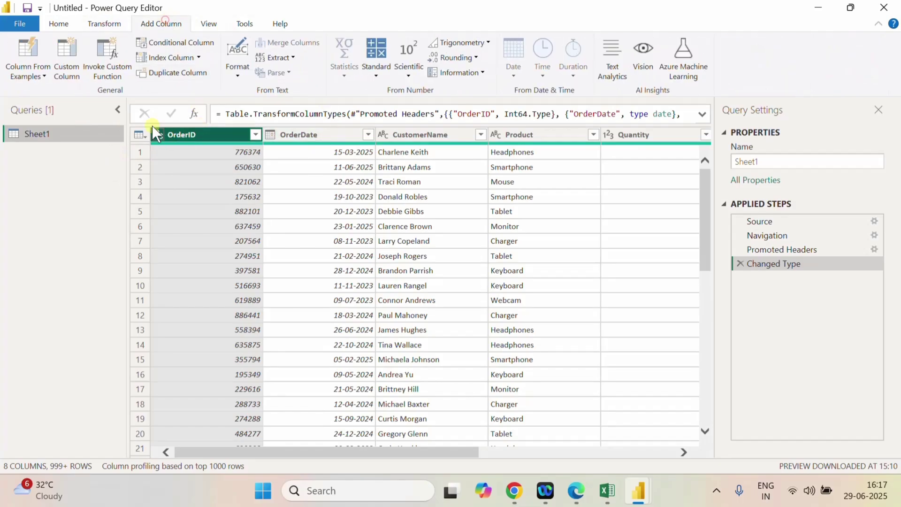
pyautogui.click(198, 57)
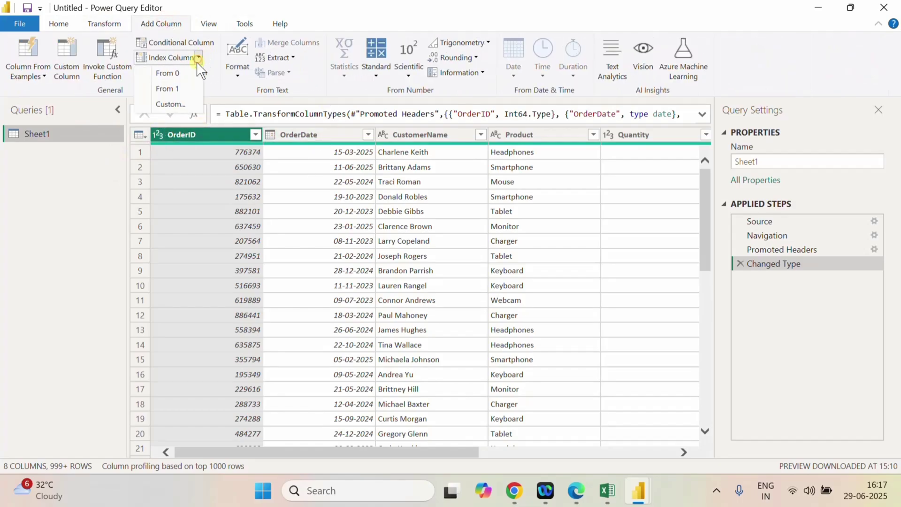
pyautogui.click(168, 88)
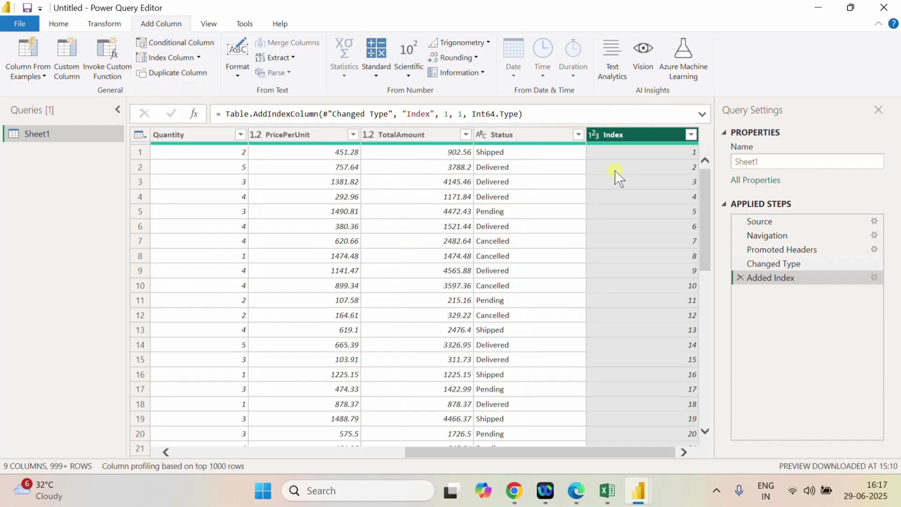
pyautogui.click(58, 23)
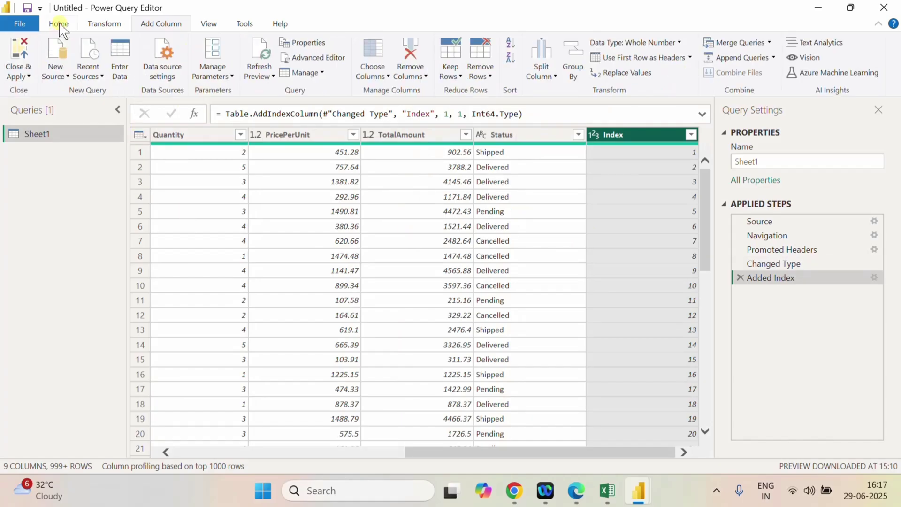
pyautogui.click(16, 57)
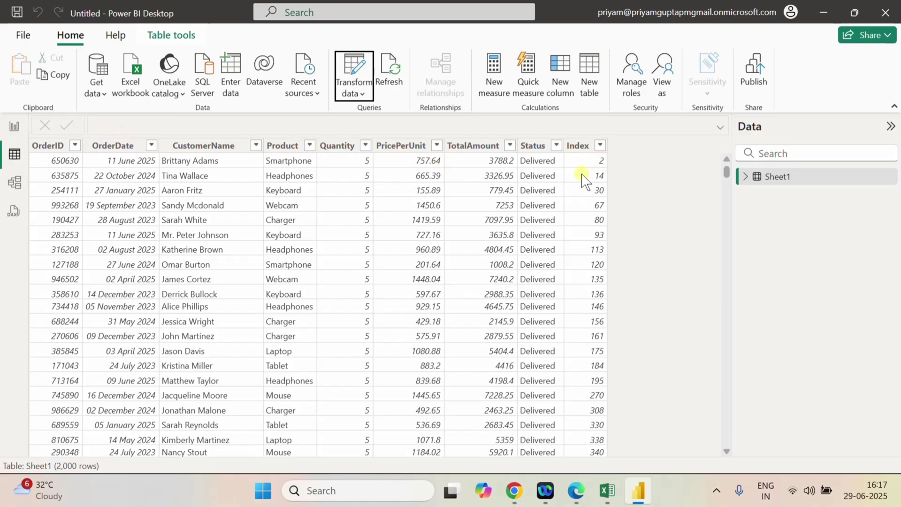
# Insert a table visual on the report page, enlarge it in both directions and move it towards the page's centre
pyautogui.click(15, 126)
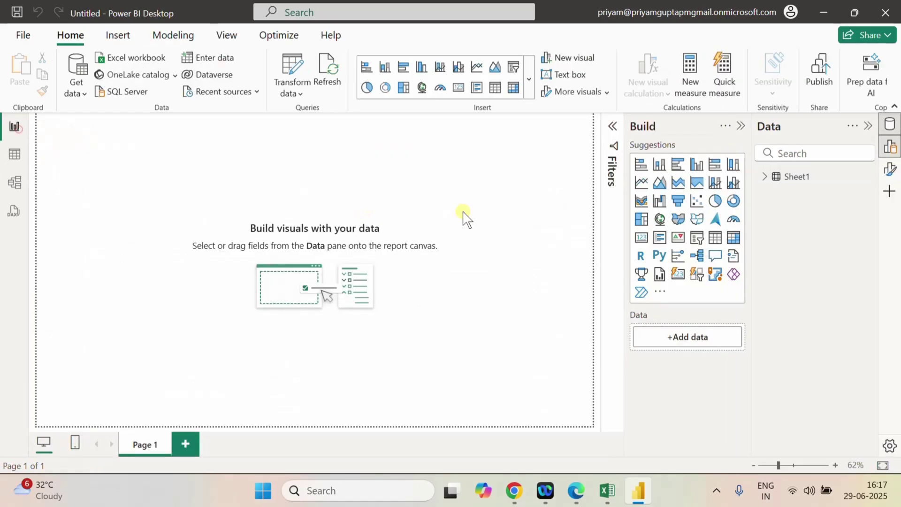
pyautogui.click(714, 237)
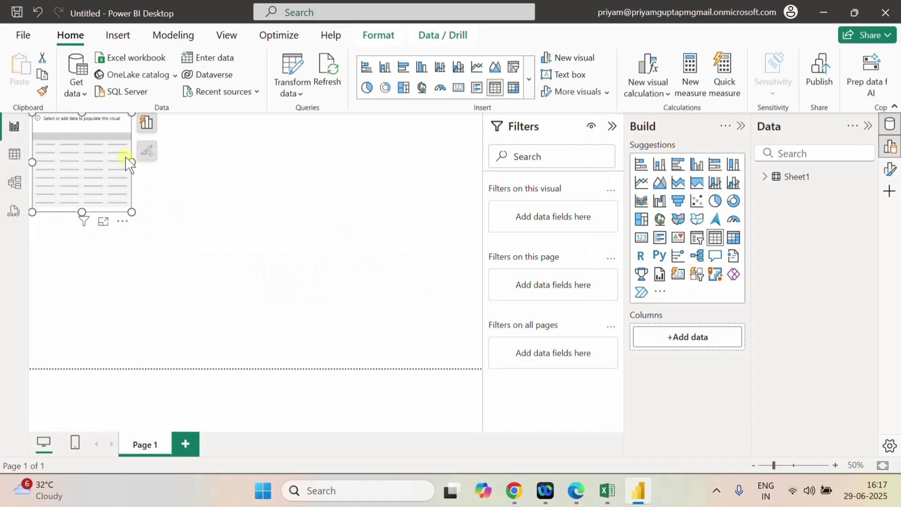
pyautogui.moveTo(130, 161); pyautogui.dragTo(308, 183)
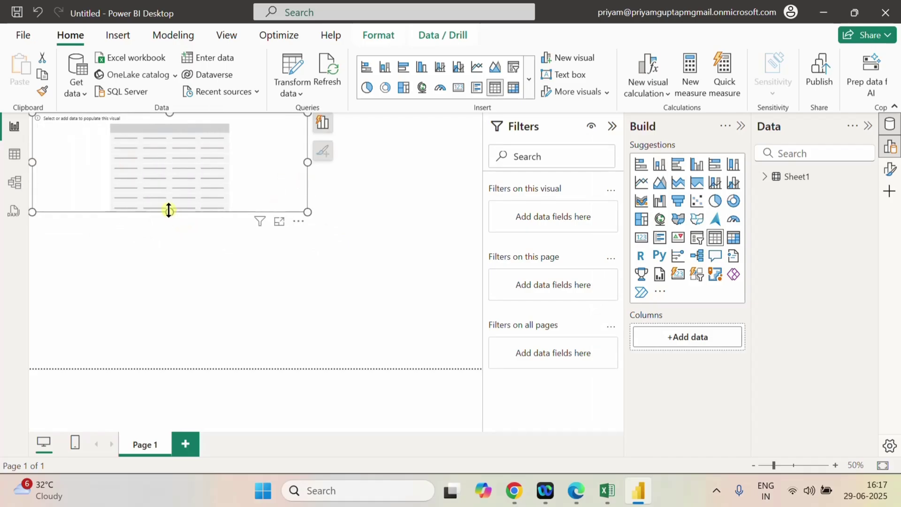
pyautogui.moveTo(168, 210); pyautogui.dragTo(170, 266)
pyautogui.moveTo(217, 191); pyautogui.dragTo(298, 201)
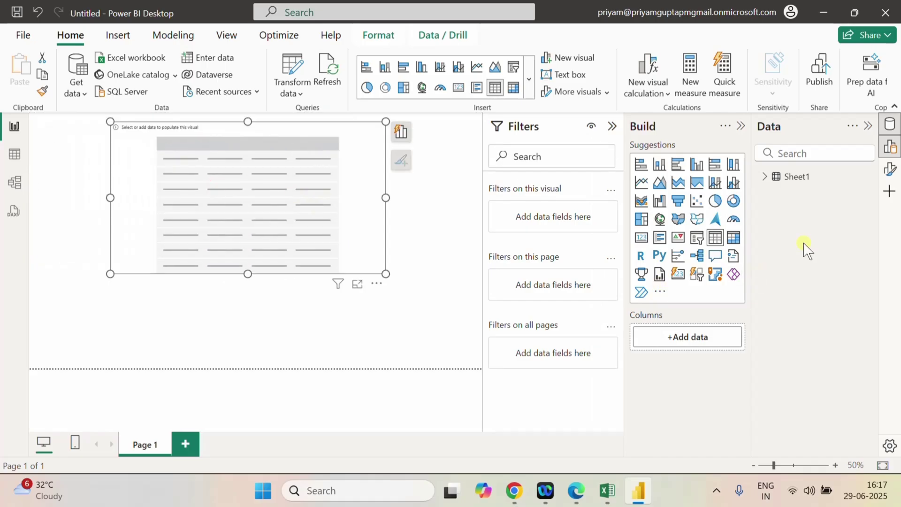
# Add the OrderID, CustomerName, Product, Quantity, Status and TotalAmount fields from Sheet1 to the table visual
pyautogui.click(764, 177)
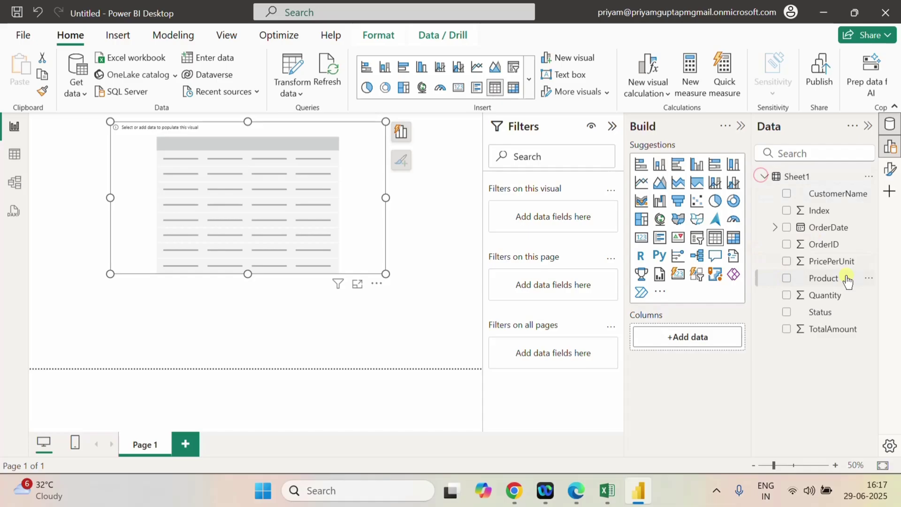
pyautogui.click(787, 244)
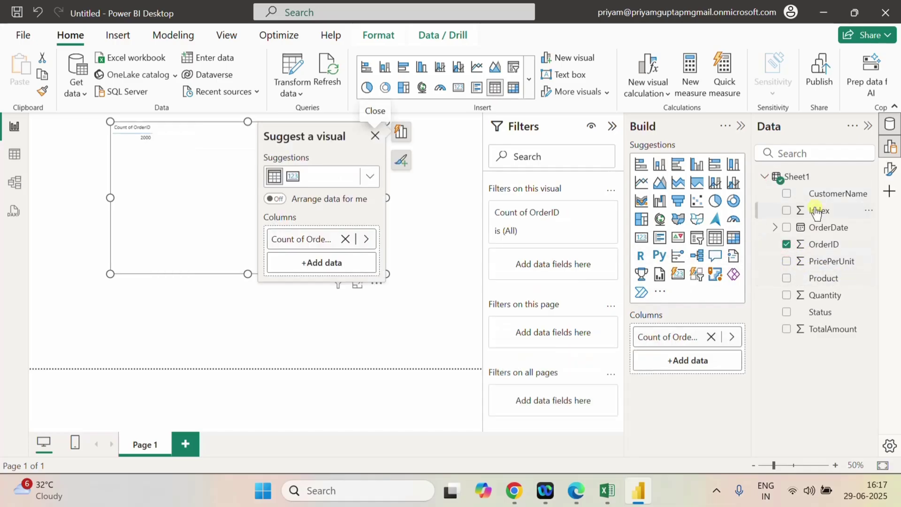
pyautogui.click(787, 194)
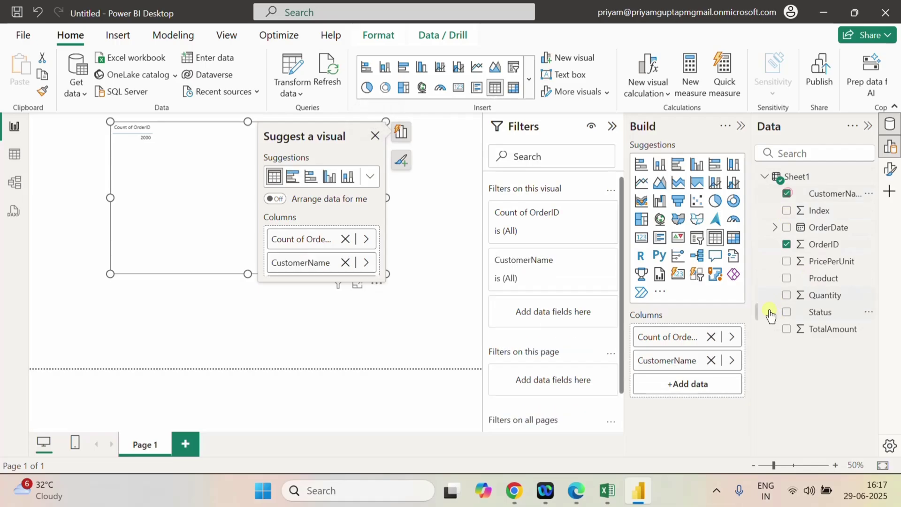
pyautogui.click(786, 279)
pyautogui.click(786, 295)
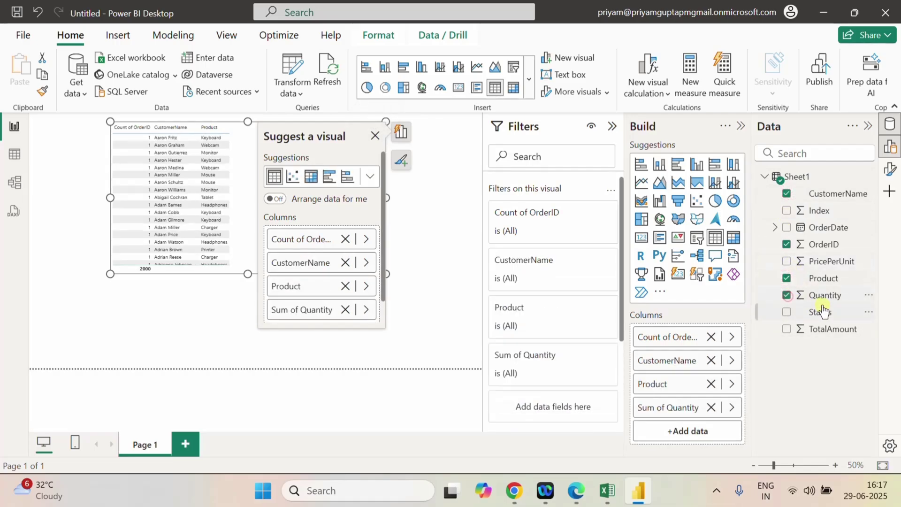
pyautogui.click(788, 313)
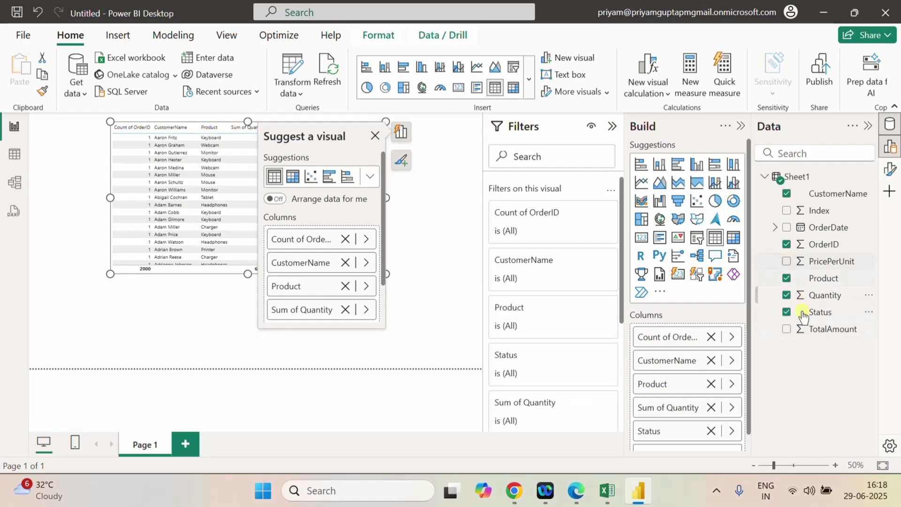
pyautogui.click(787, 330)
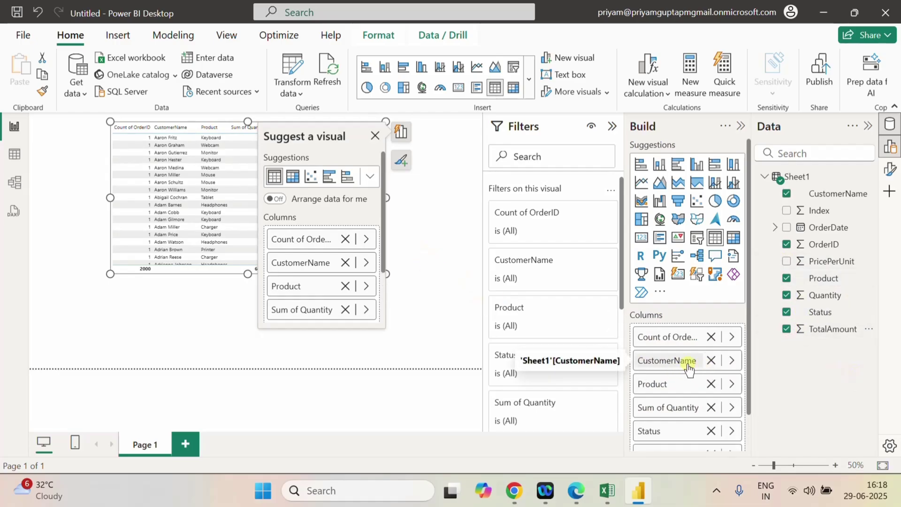
# Turn off the count summarization of OrderID so the table lists individual order IDs, and review its column list
pyautogui.click(662, 342)
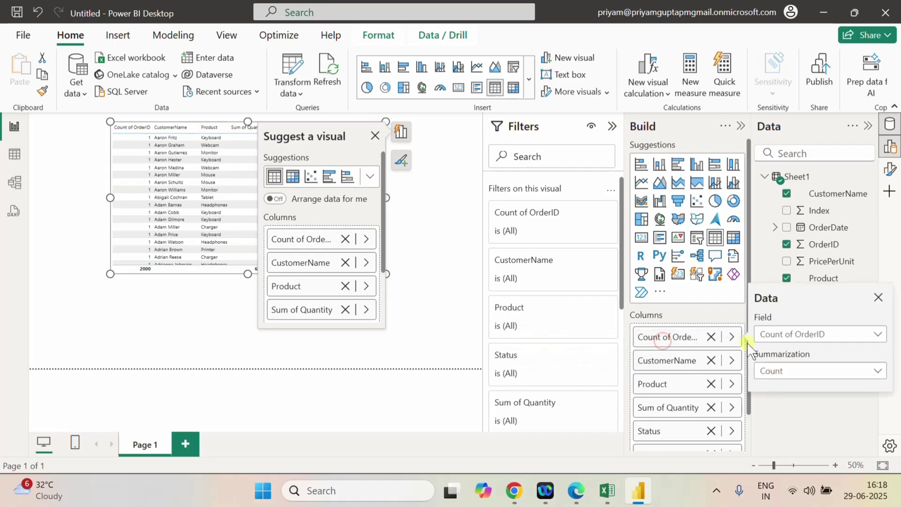
pyautogui.click(800, 370)
pyautogui.click(778, 148)
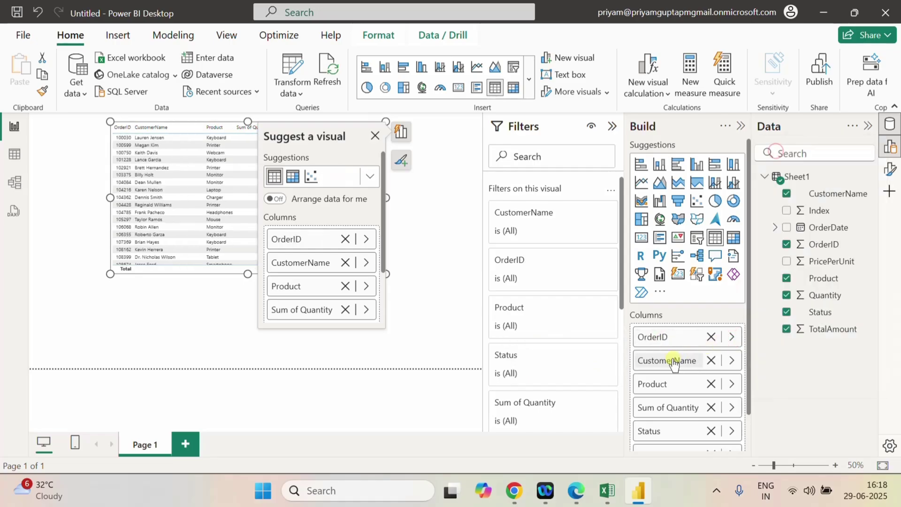
pyautogui.scroll(-1, 674, 382)
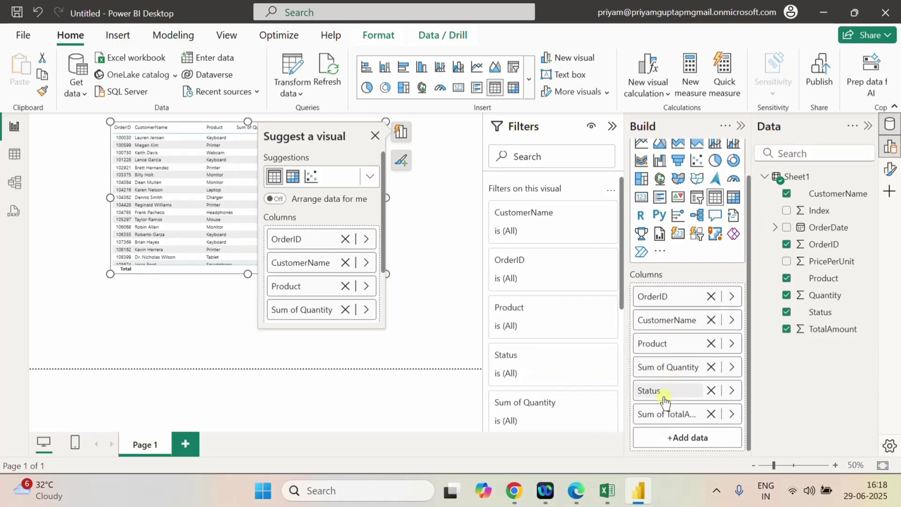
pyautogui.scroll(1, 672, 404)
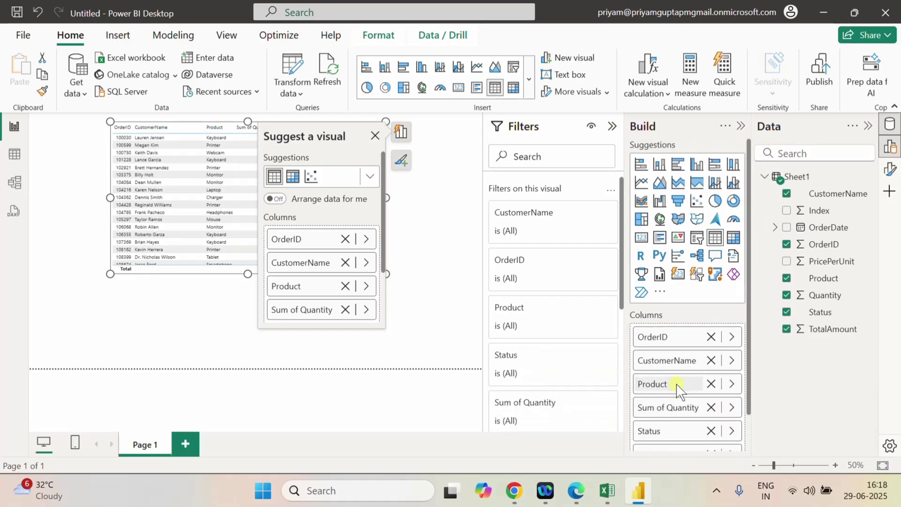
# Increase the height of the orders table visual by extending its lower edge down the report page
pyautogui.click(740, 128)
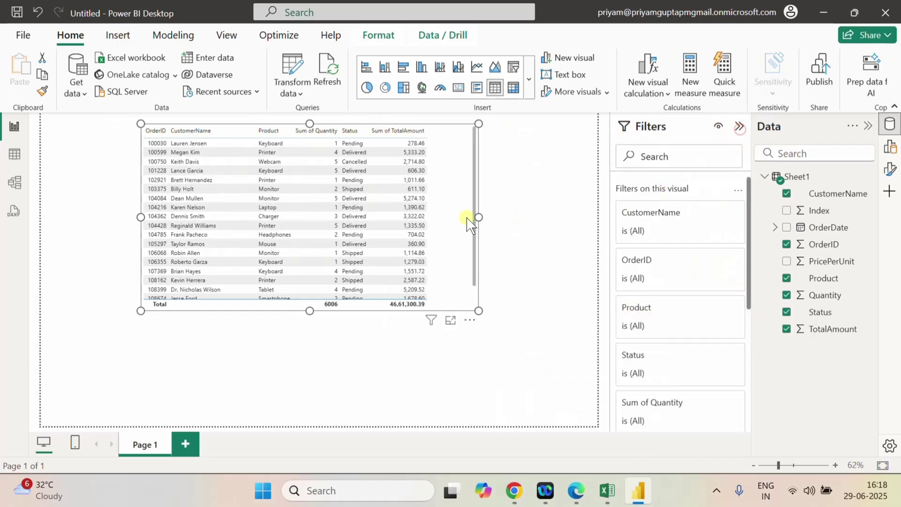
pyautogui.moveTo(310, 310); pyautogui.dragTo(305, 340)
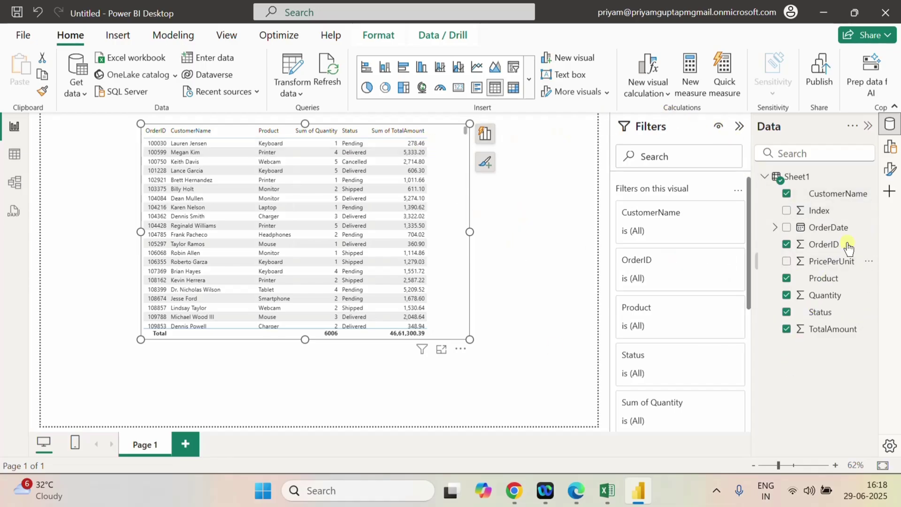
pyautogui.click(893, 151)
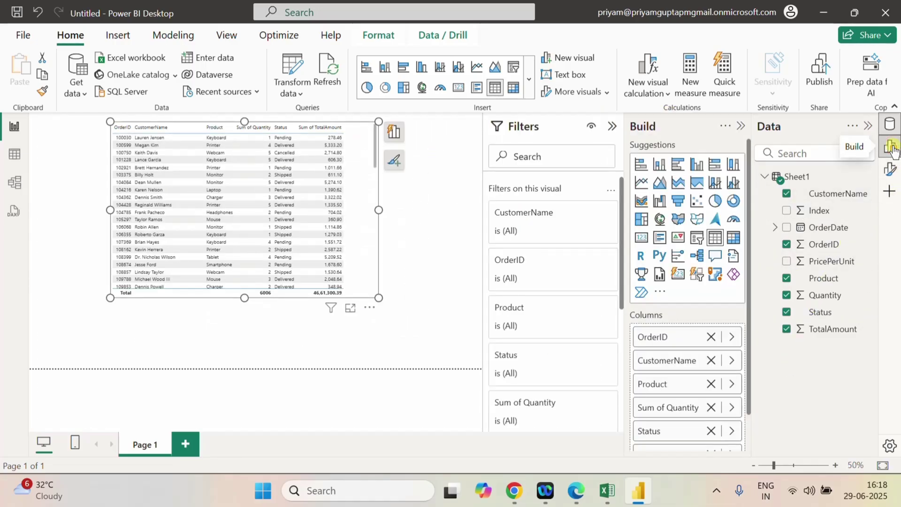
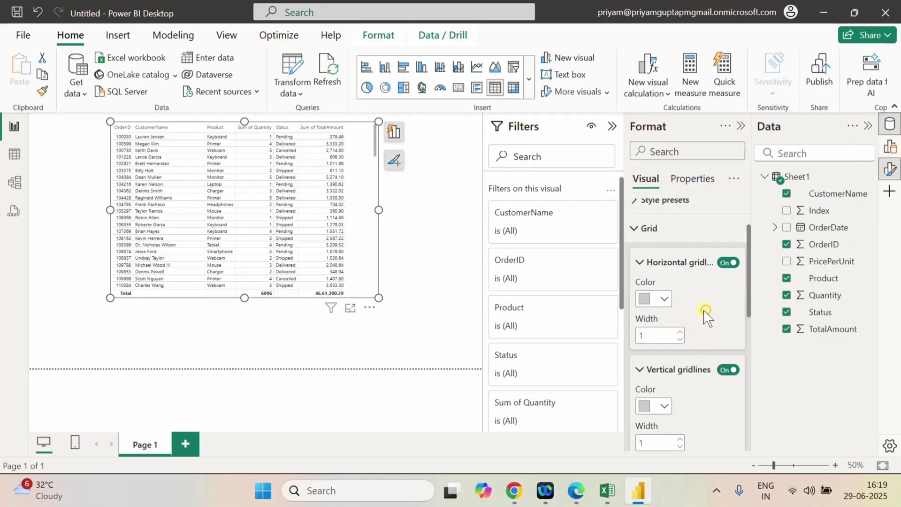
# Apply the Default style preset to the orders table visual
pyautogui.click(705, 311)
pyautogui.scroll(3, 670, 324)
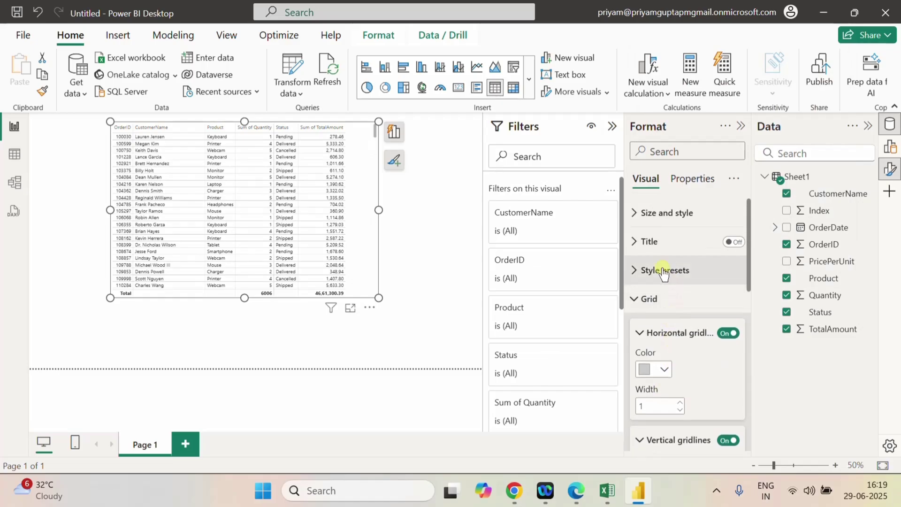
pyautogui.click(639, 270)
pyautogui.click(683, 320)
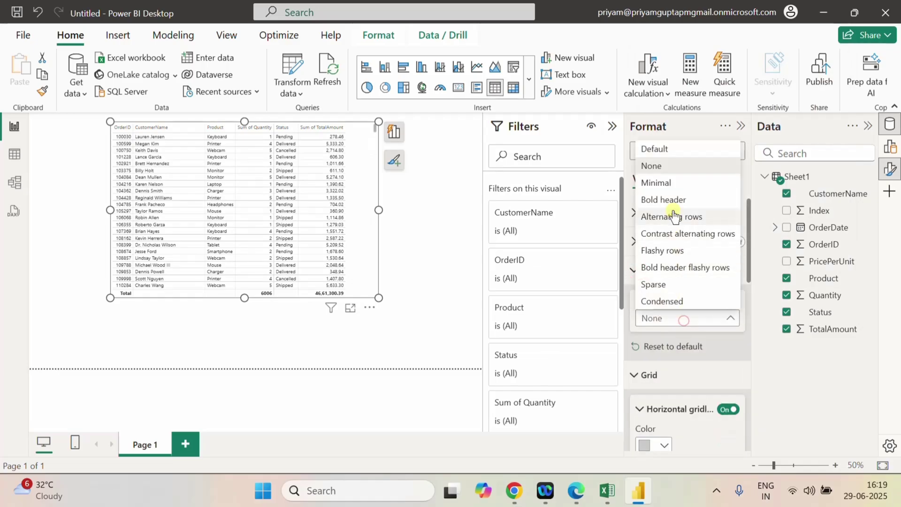
pyautogui.click(657, 149)
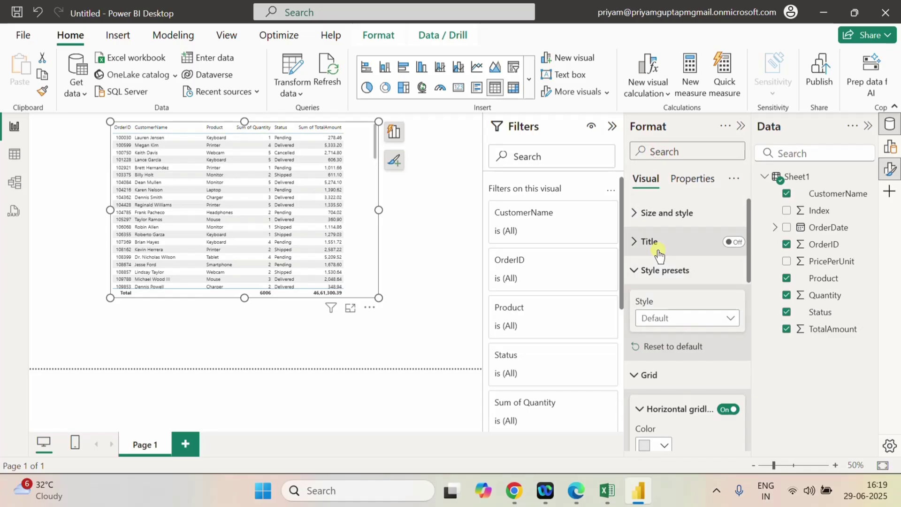
# Colour the table's horizontal gridlines medium grey and turn on vertical gridlines in the same grey
pyautogui.scroll(-3, 689, 338)
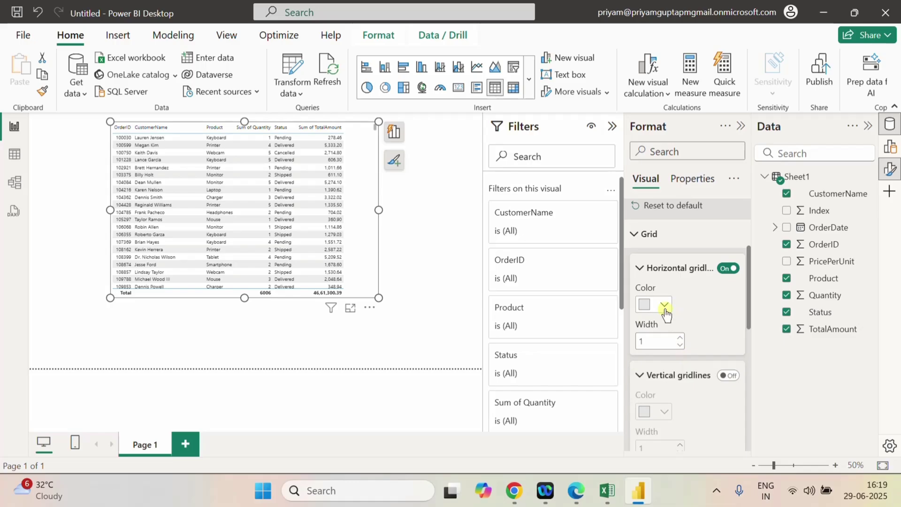
pyautogui.click(665, 306)
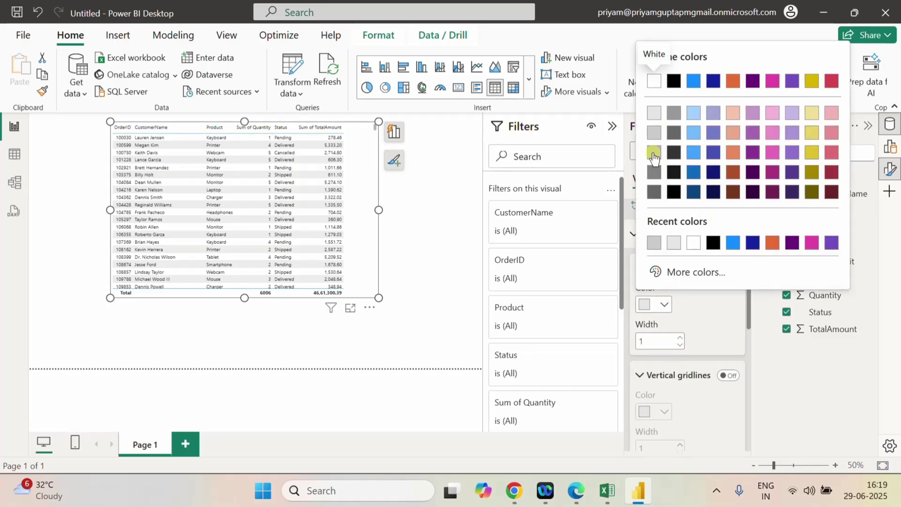
pyautogui.click(654, 149)
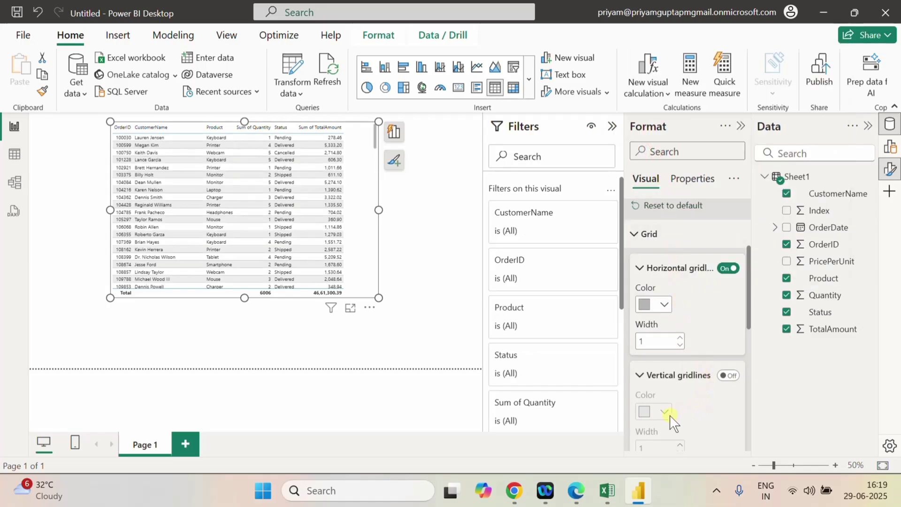
pyautogui.click(728, 375)
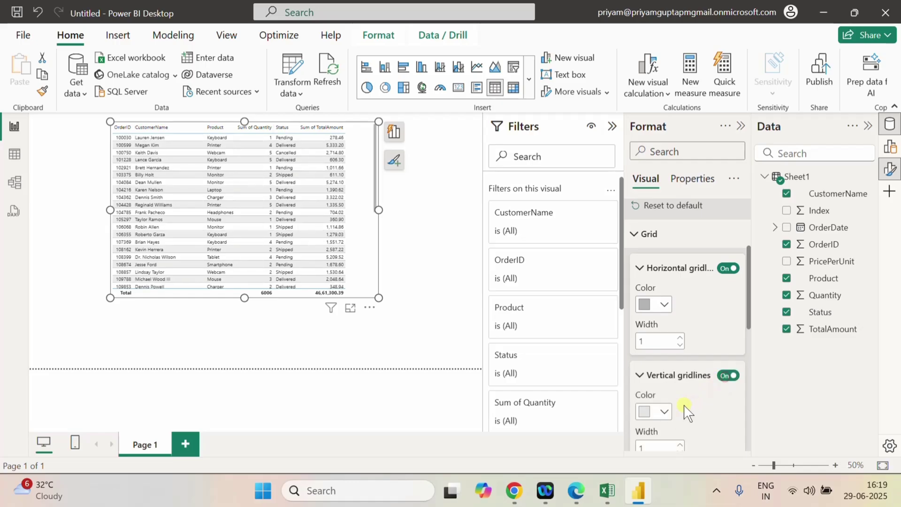
pyautogui.scroll(-2, 685, 413)
pyautogui.click(664, 341)
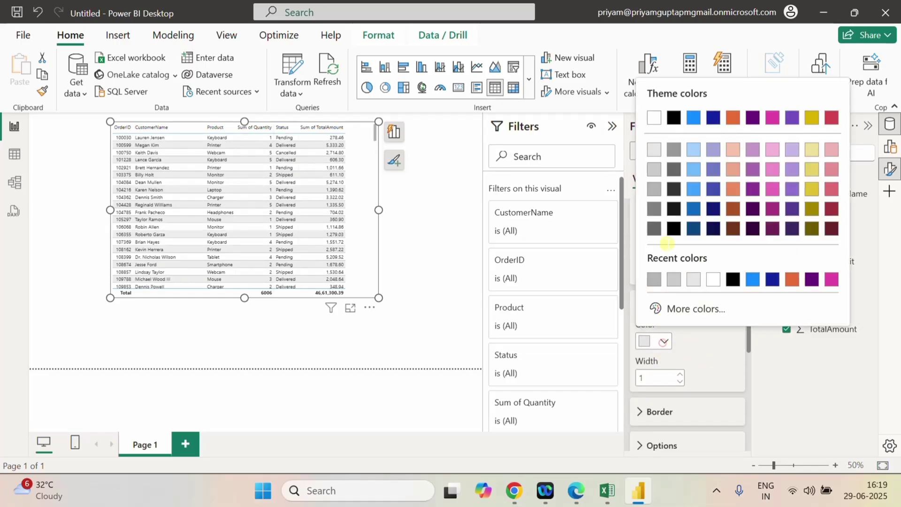
pyautogui.click(654, 190)
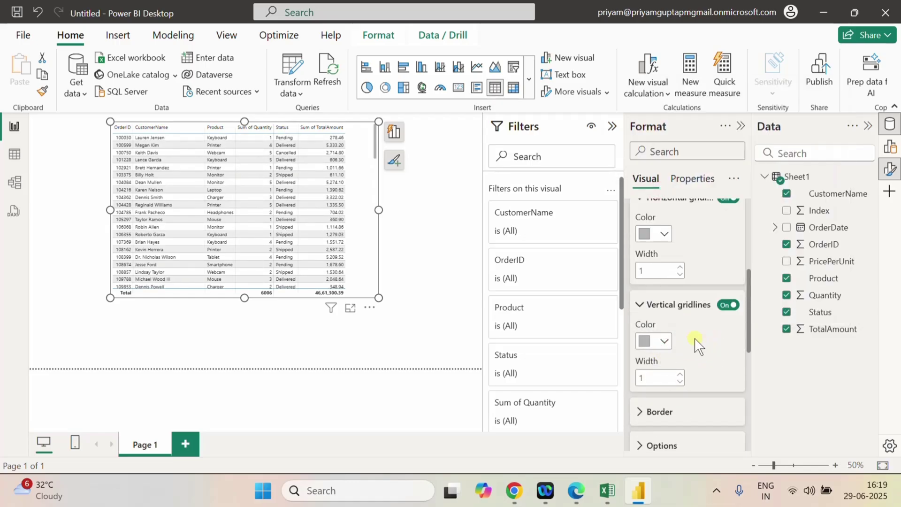
# Centre-align the OrderID column through the specific column settings, applying them to its header, total and values
pyautogui.scroll(-6, 697, 345)
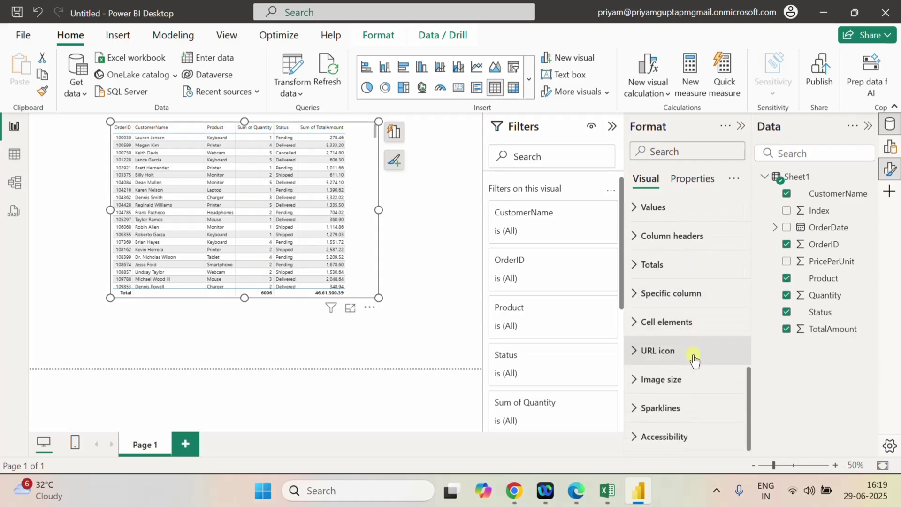
pyautogui.click(638, 304)
pyautogui.scroll(-2, 638, 300)
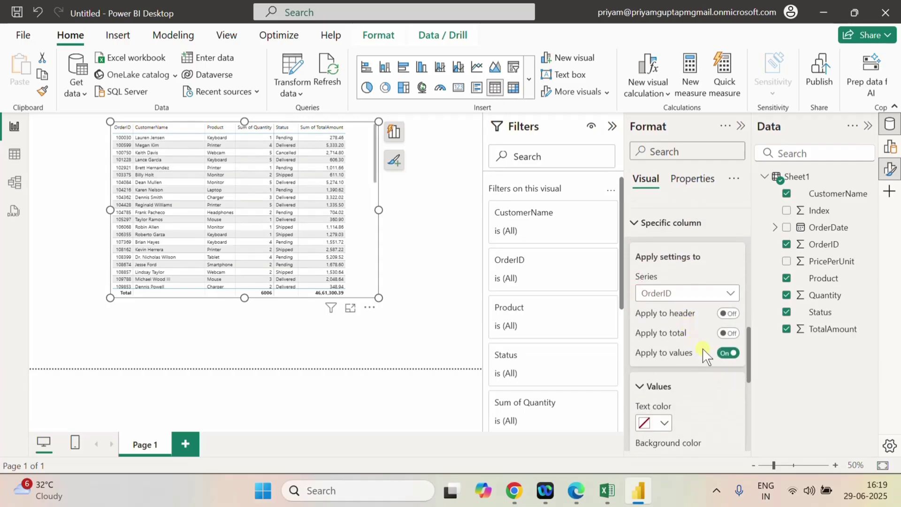
pyautogui.scroll(-3, 706, 357)
pyautogui.scroll(-2, 705, 355)
pyautogui.scroll(3, 704, 347)
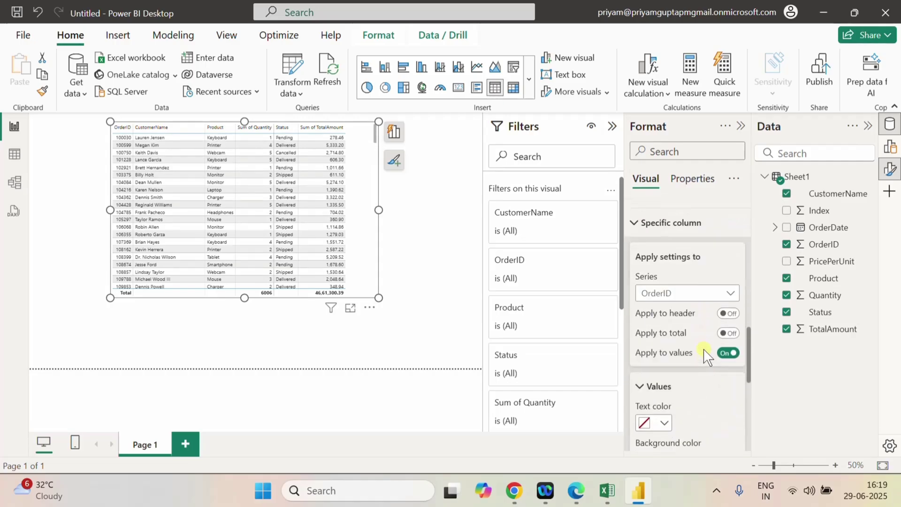
pyautogui.click(727, 313)
pyautogui.click(727, 333)
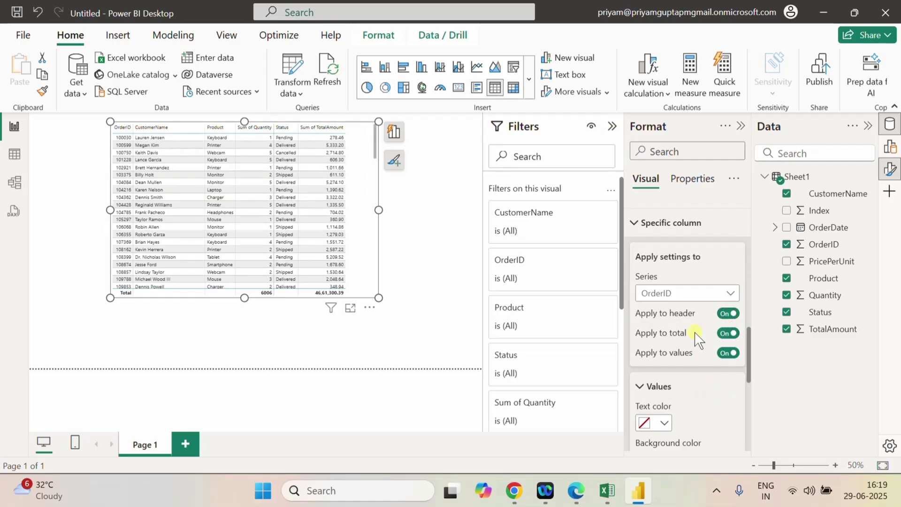
pyautogui.scroll(-2, 698, 338)
pyautogui.click(663, 427)
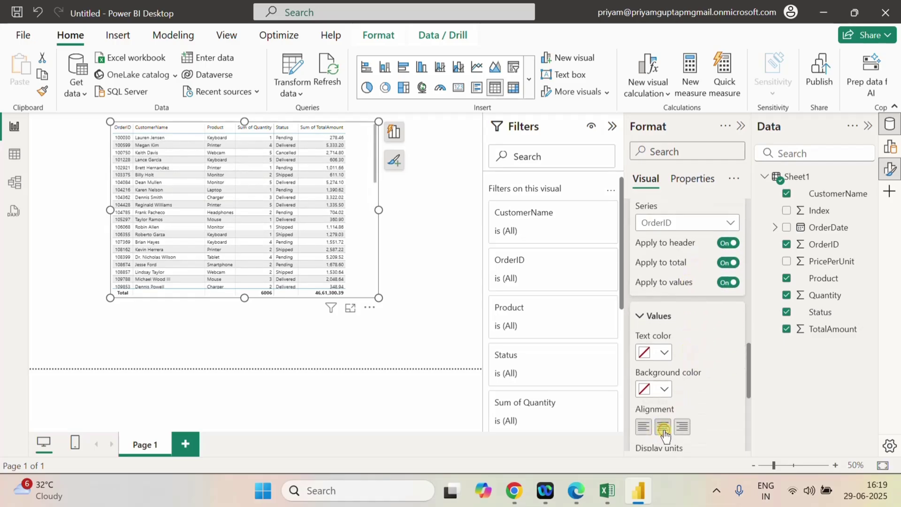
# Centre-align the CustomerName column and apply the setting to its header and total as well as its values
pyautogui.click(693, 221)
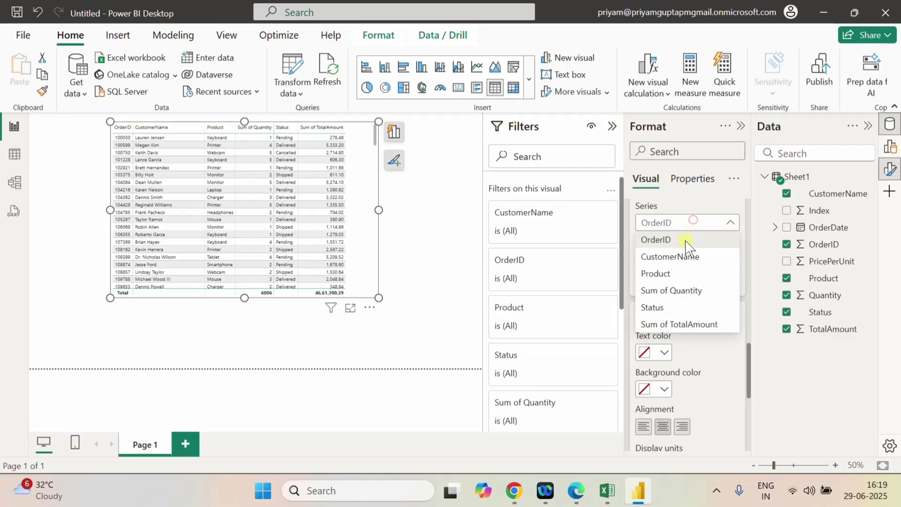
pyautogui.click(665, 259)
pyautogui.click(663, 427)
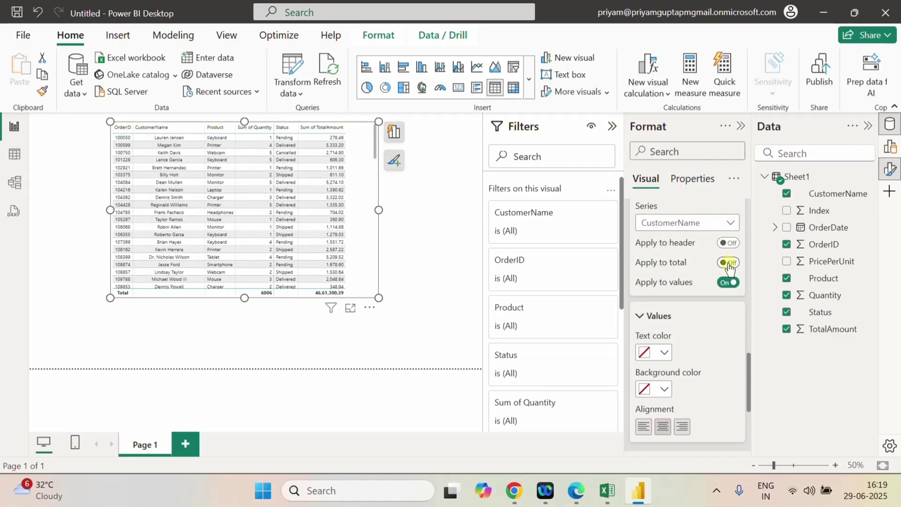
pyautogui.click(728, 263)
pyautogui.click(727, 243)
# Centre-align the Product column and apply the setting to its header and total as well as its values
pyautogui.scroll(-3, 677, 357)
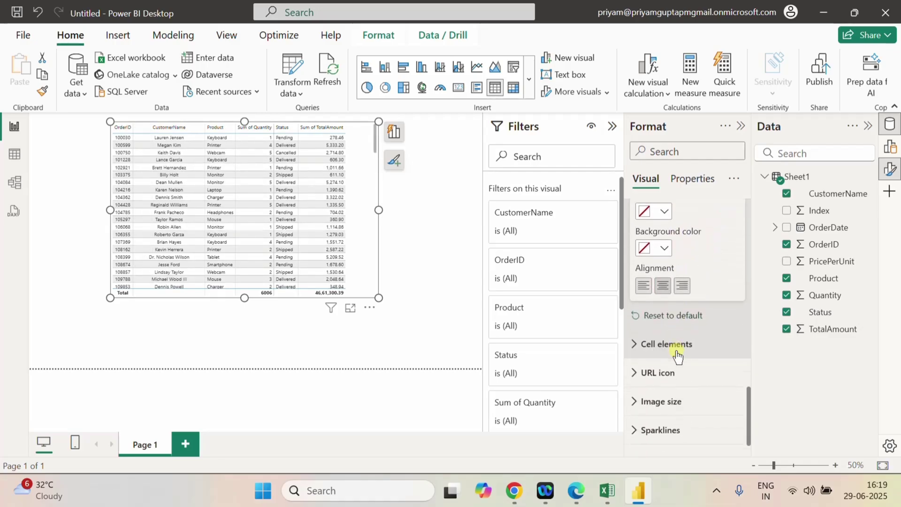
pyautogui.click(677, 356)
pyautogui.click(690, 225)
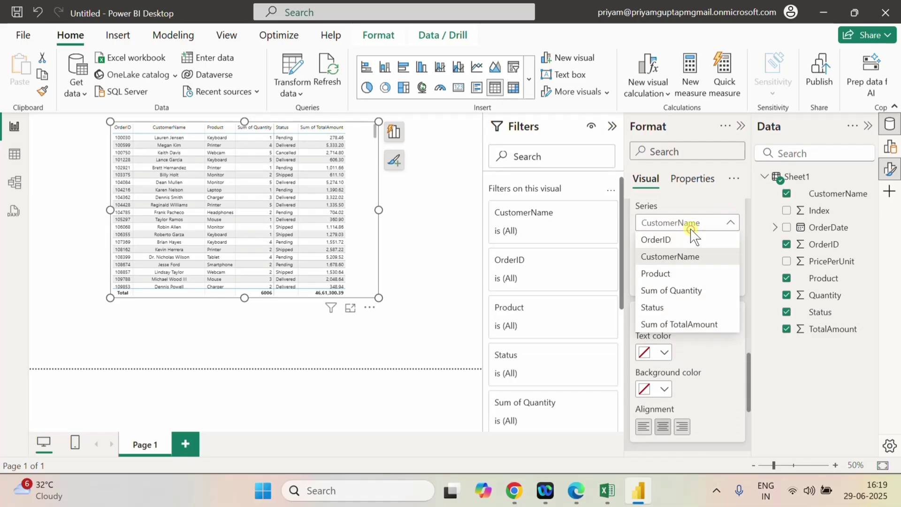
pyautogui.click(663, 277)
pyautogui.click(662, 427)
pyautogui.click(727, 263)
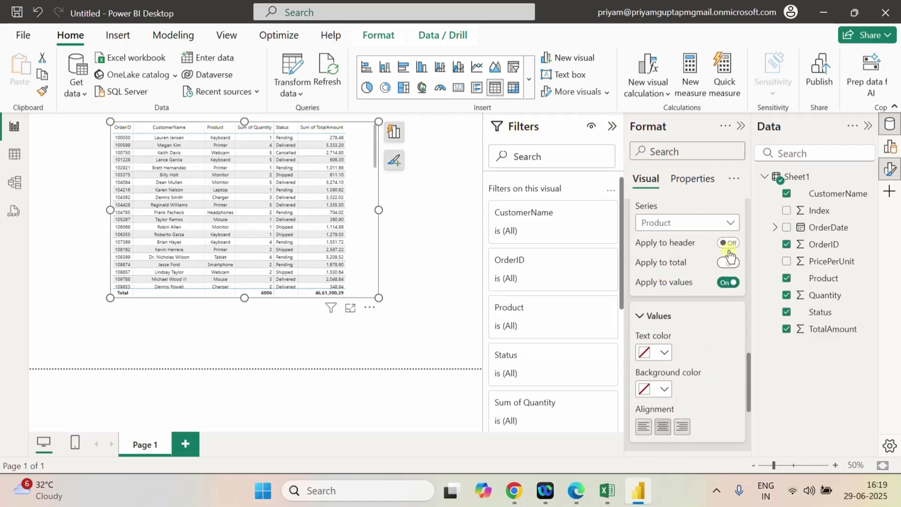
# Centre-align the Sum of Quantity column and apply the setting to its header and total as well as its values
pyautogui.click(707, 224)
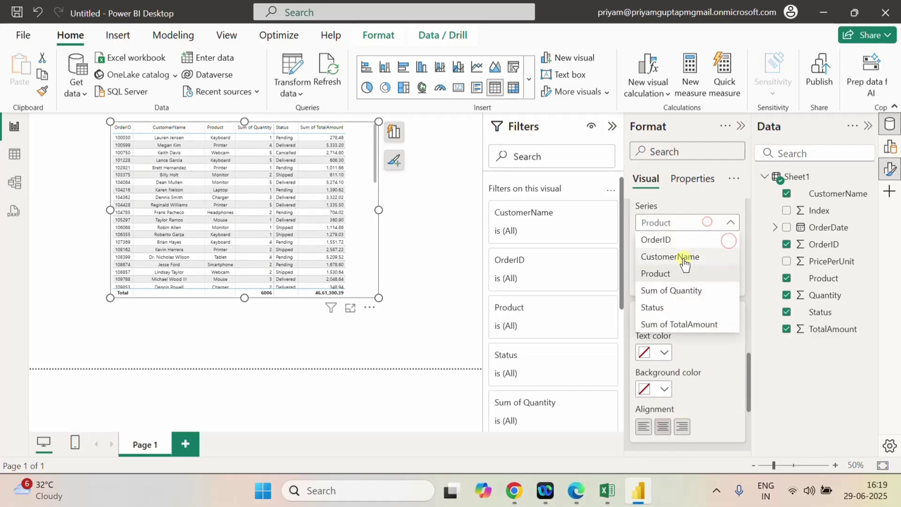
pyautogui.click(666, 290)
pyautogui.click(663, 427)
pyautogui.click(727, 264)
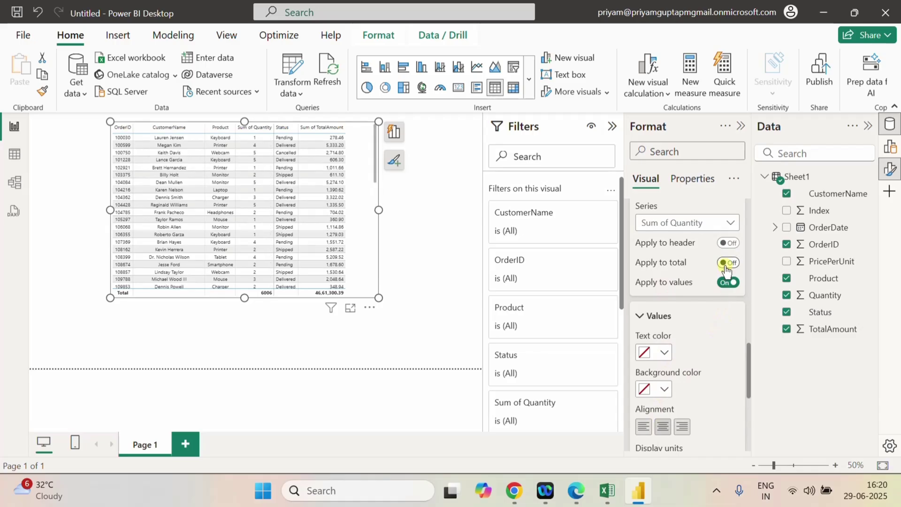
pyautogui.click(728, 242)
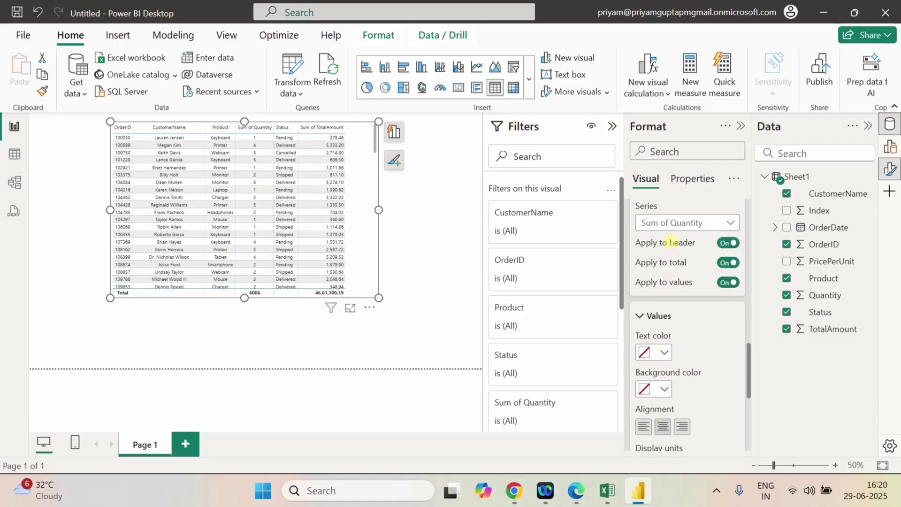
# Centre-align the Status column and apply the setting to its header and total as well as its values
pyautogui.click(676, 223)
pyautogui.click(665, 306)
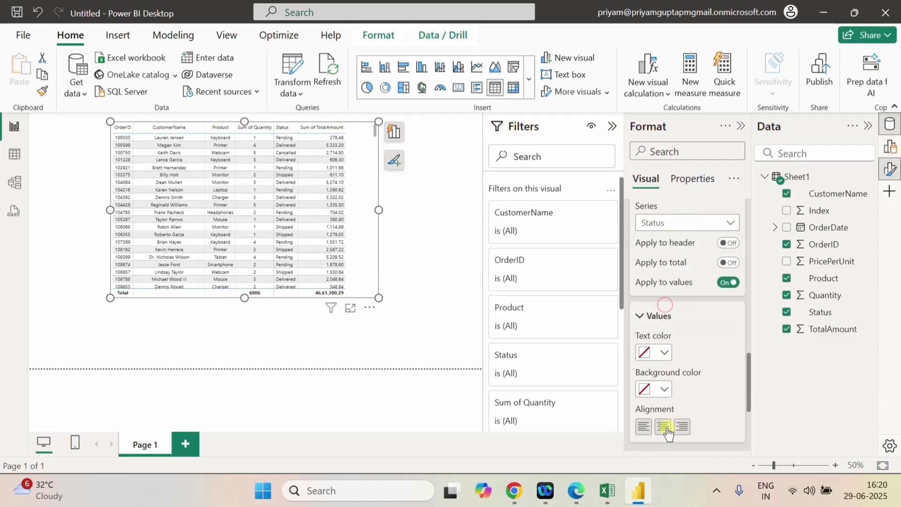
pyautogui.click(728, 262)
pyautogui.click(727, 243)
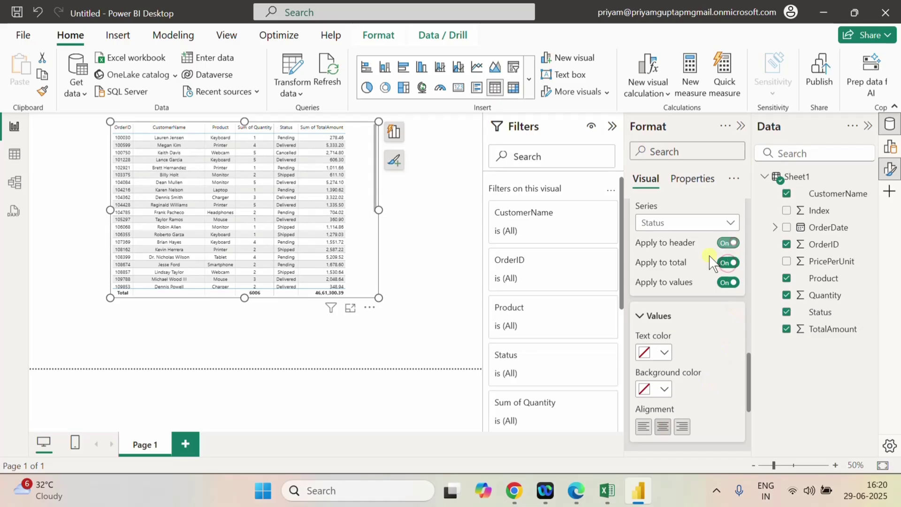
# Centre-align the Sum of TotalAmount column and apply the setting to its header and total as well as its values
pyautogui.click(670, 226)
pyautogui.click(669, 329)
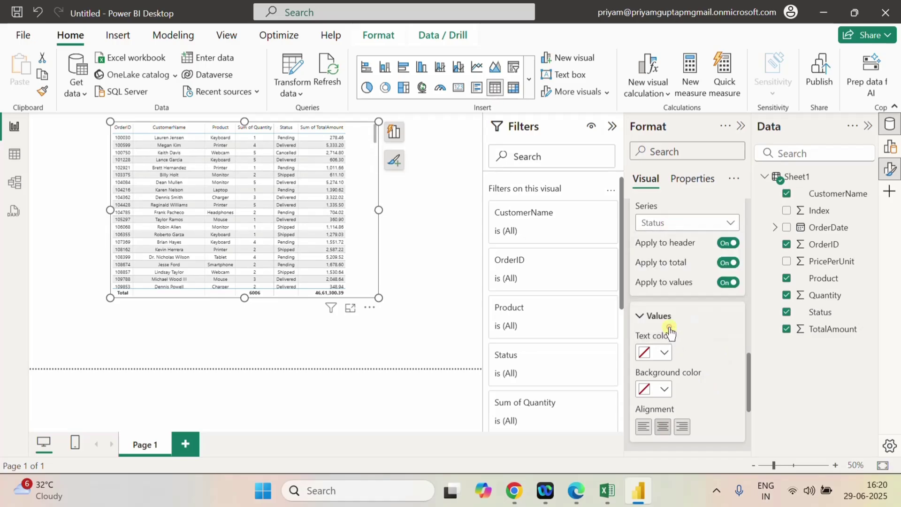
pyautogui.click(663, 426)
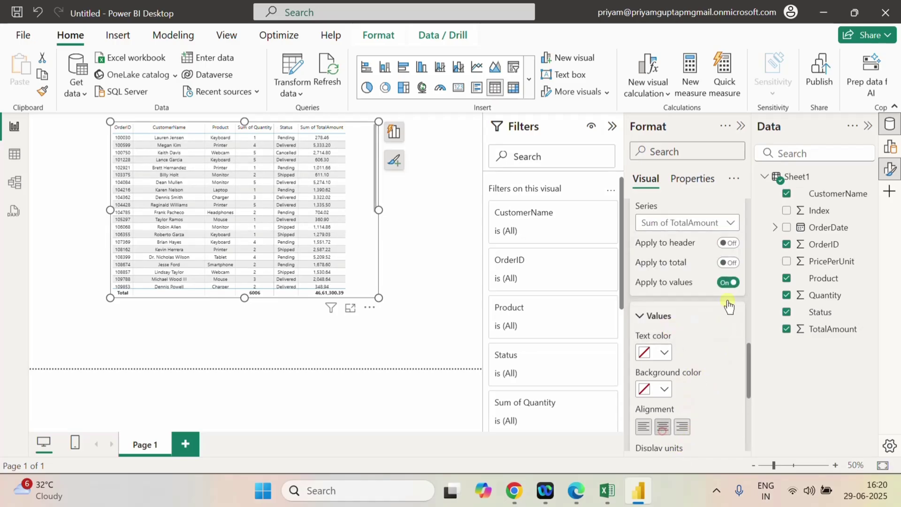
pyautogui.click(727, 262)
pyautogui.click(728, 242)
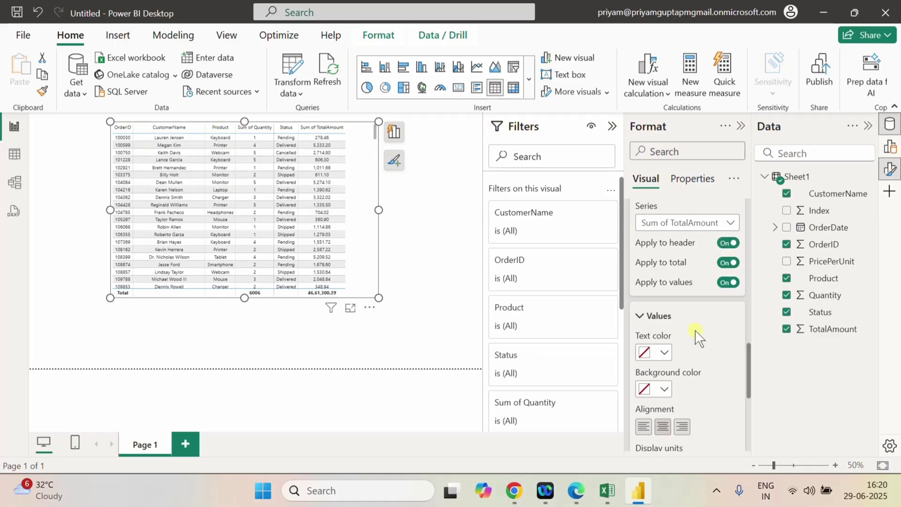
# Make the text of the orders table's column headers bold and collapse the opened formatting sections
pyautogui.scroll(-3, 697, 335)
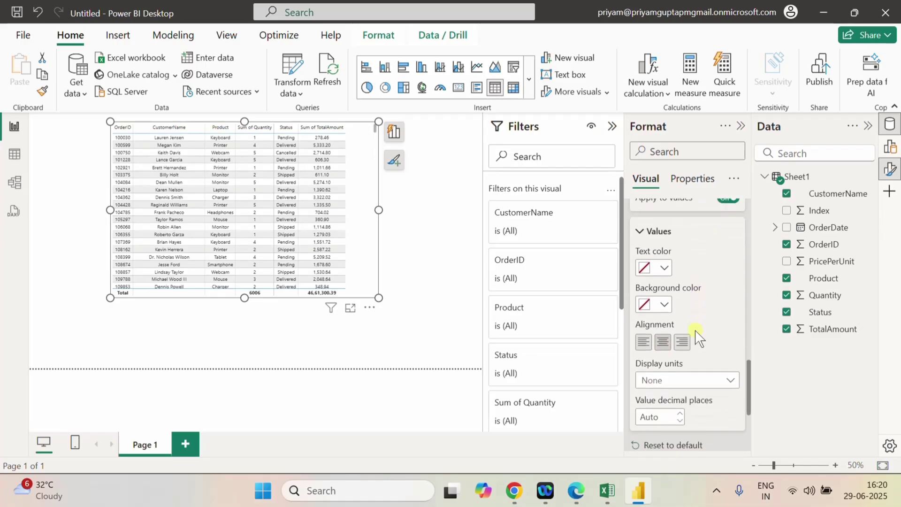
pyautogui.scroll(10, 693, 338)
pyautogui.click(642, 222)
pyautogui.scroll(3, 638, 300)
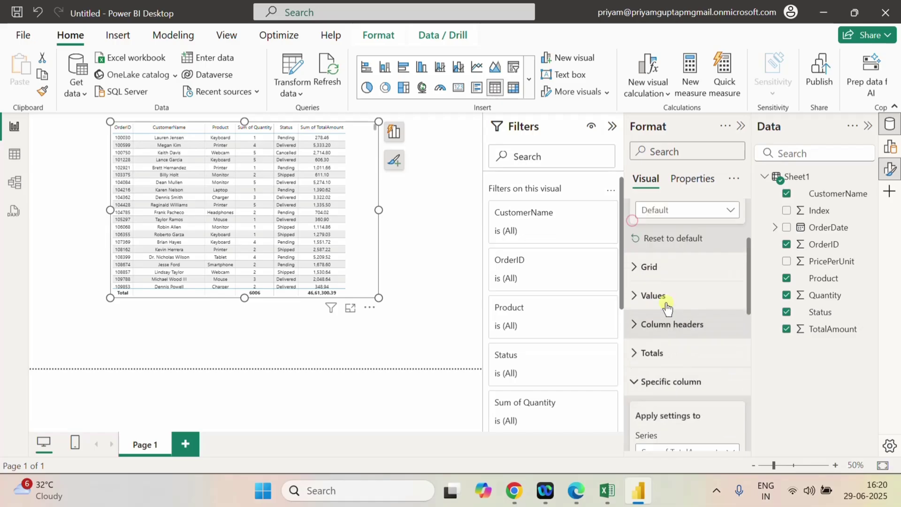
pyautogui.scroll(-2, 680, 347)
pyautogui.click(639, 370)
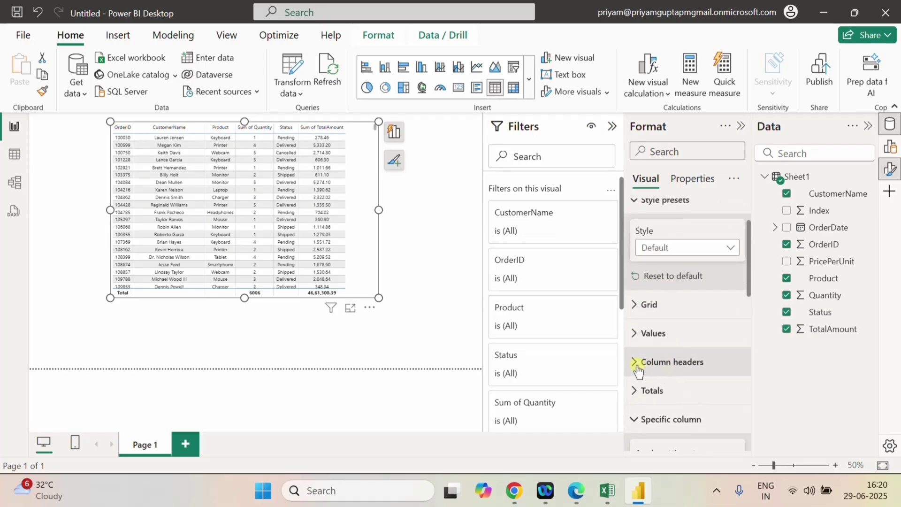
pyautogui.click(646, 351)
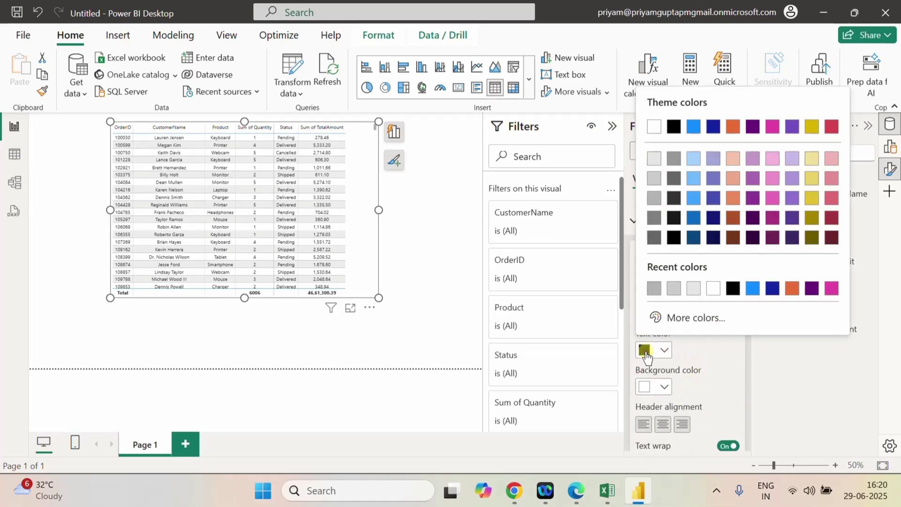
pyautogui.click(734, 293)
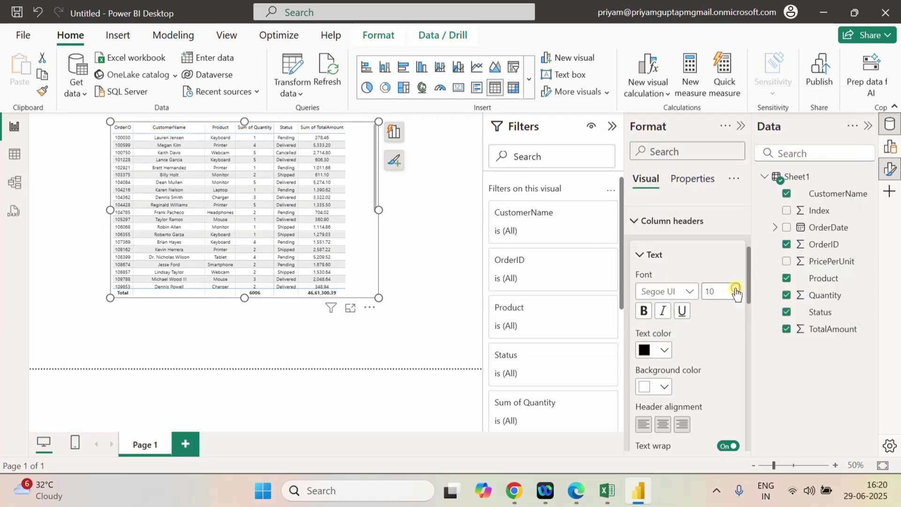
pyautogui.click(643, 315)
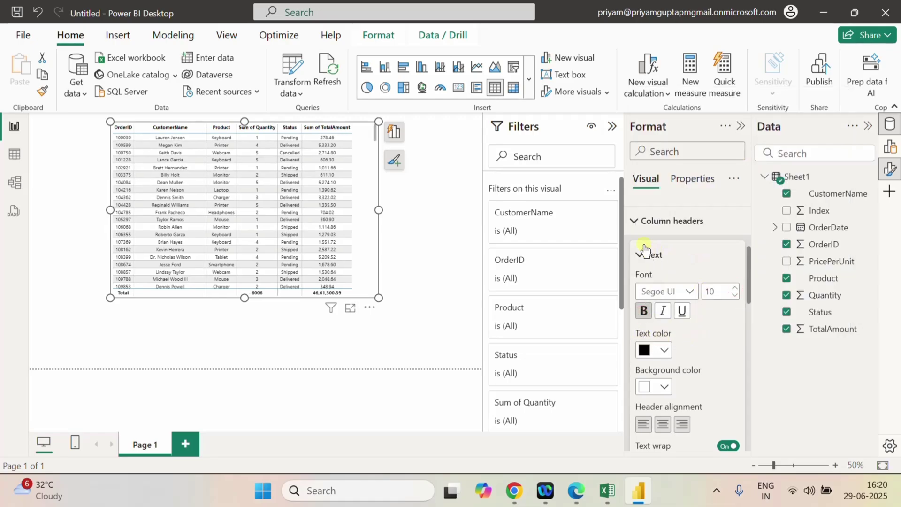
pyautogui.click(634, 225)
pyautogui.click(635, 278)
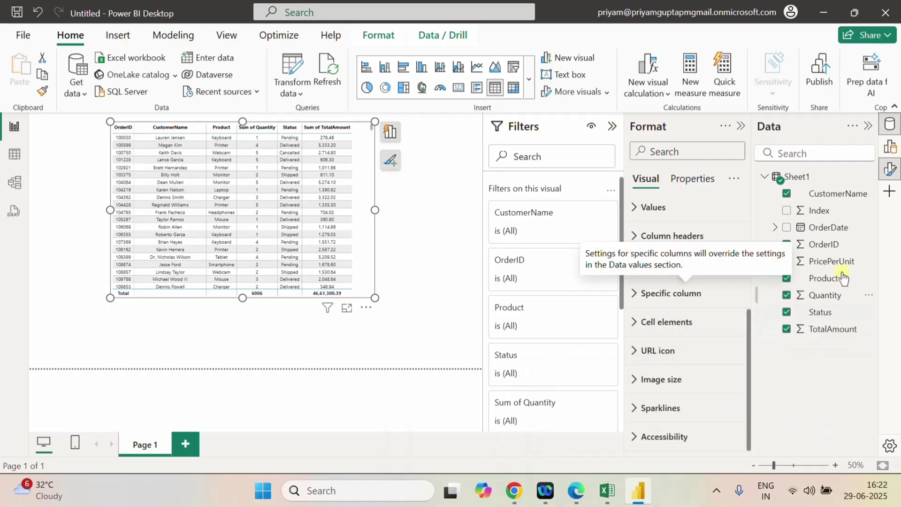
# Add the Index field to the orders table and set its aggregation to Don't summarize
pyautogui.click(788, 212)
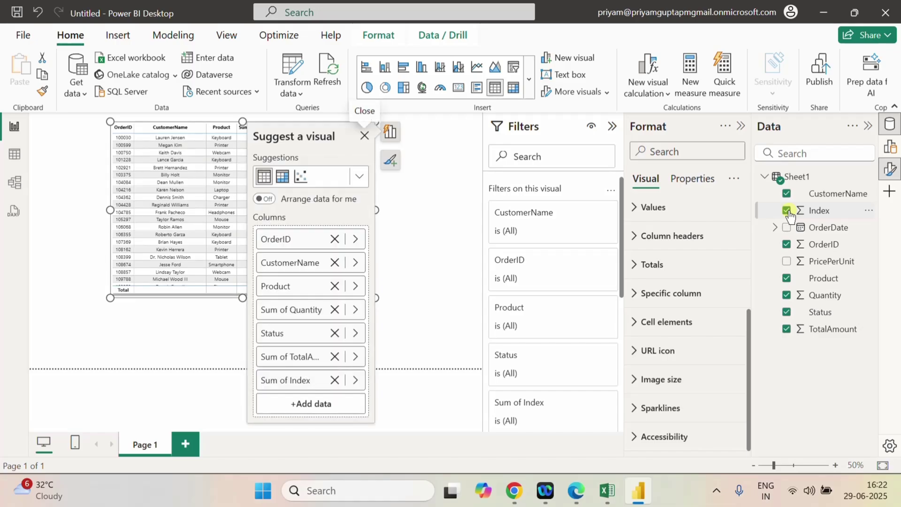
pyautogui.click(355, 380)
pyautogui.click(432, 418)
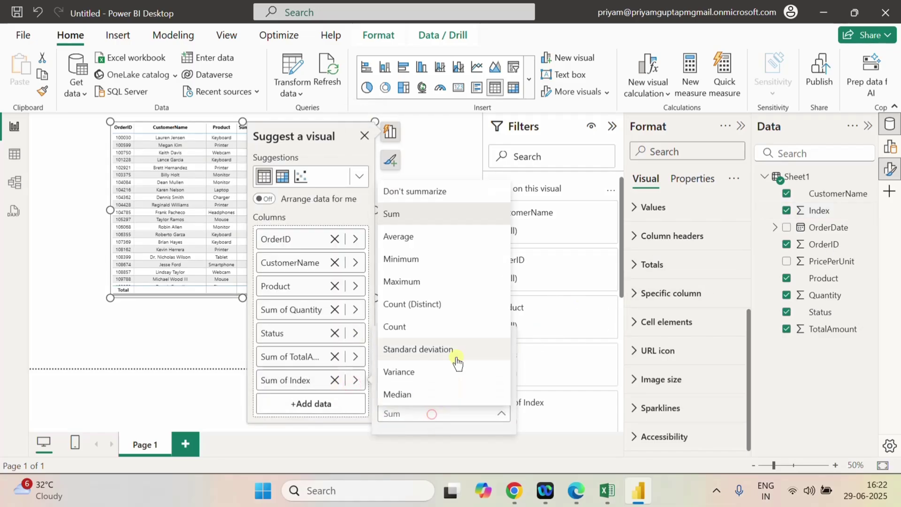
pyautogui.click(414, 197)
pyautogui.click(439, 241)
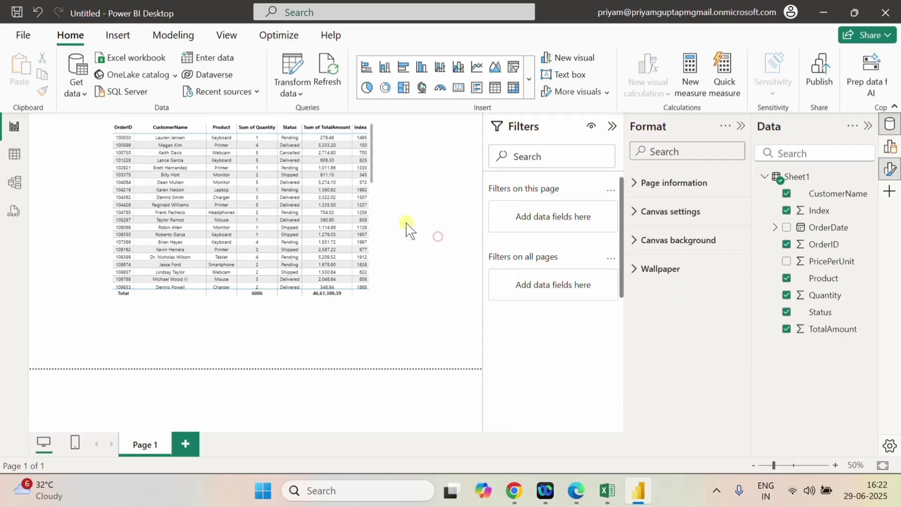
# Sort the orders table by Index in ascending order and adjust the table's width to fit its columns
pyautogui.scroll(-5, 373, 214)
pyautogui.click(375, 211)
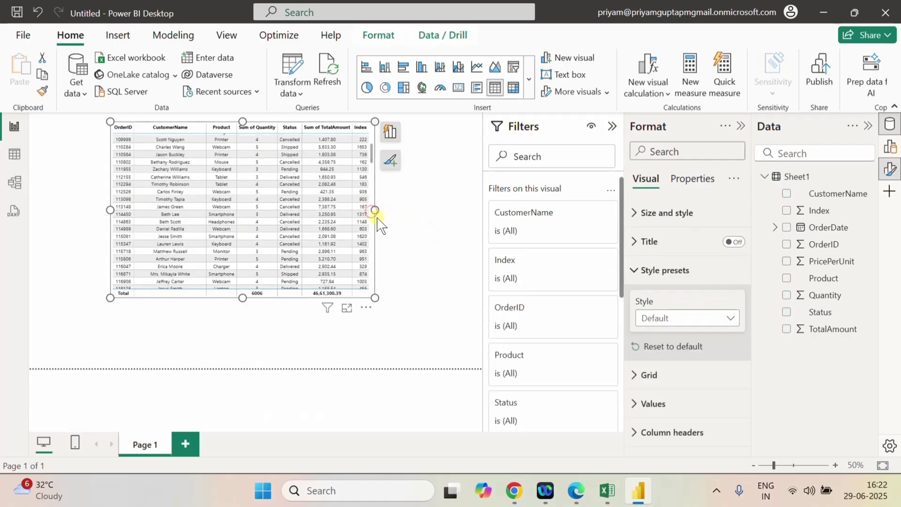
pyautogui.moveTo(376, 209); pyautogui.dragTo(408, 216)
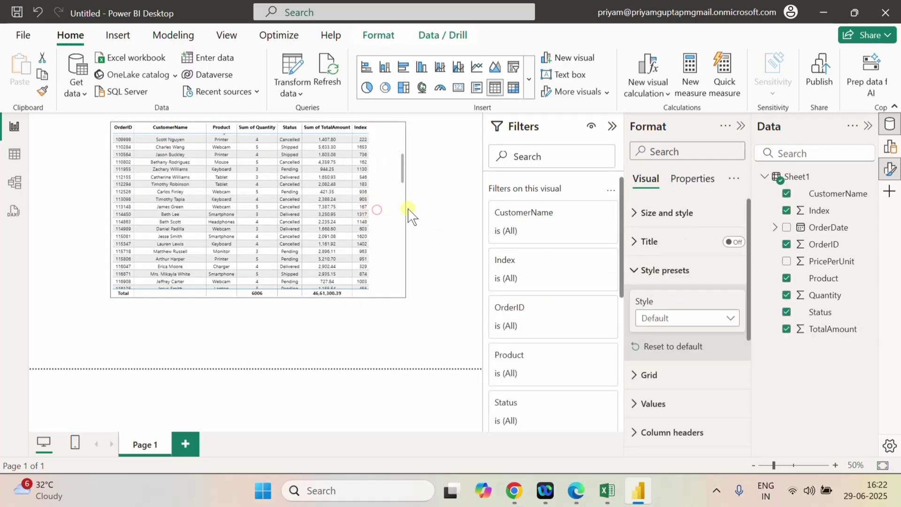
pyautogui.click(358, 130)
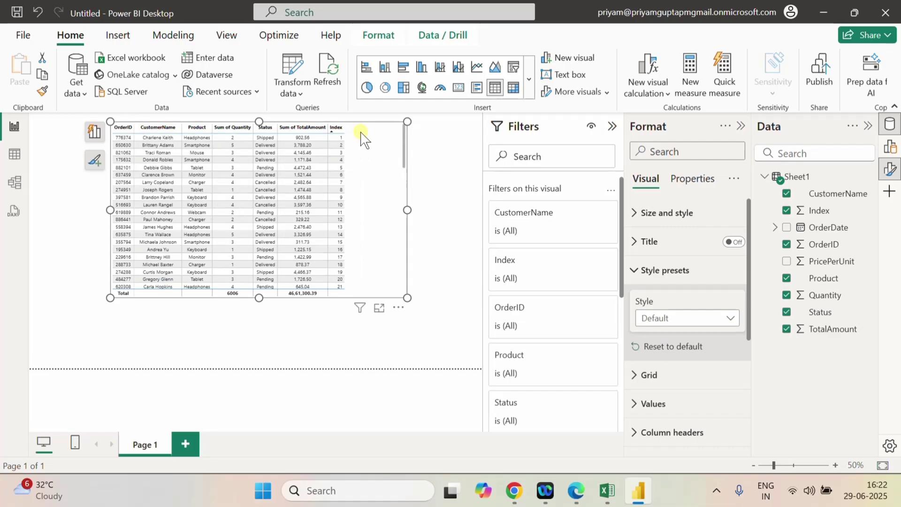
pyautogui.scroll(-2, 371, 195)
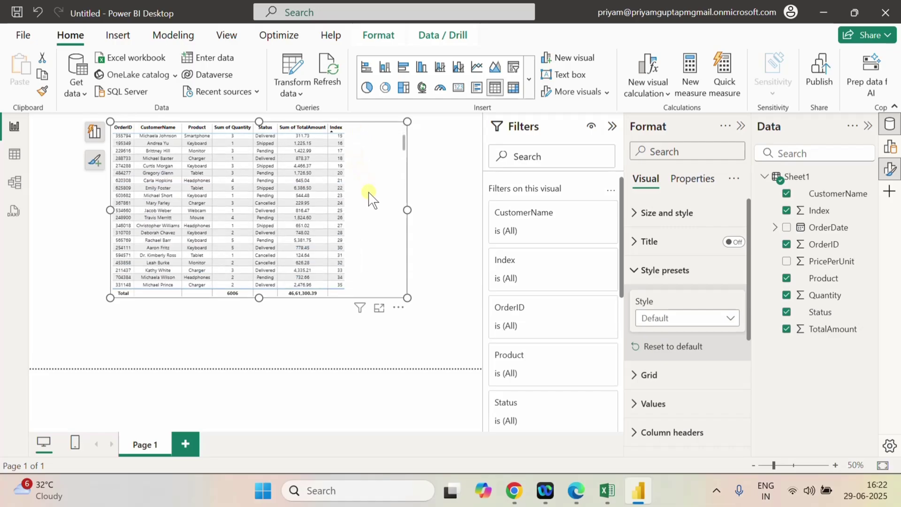
pyautogui.scroll(2, 370, 195)
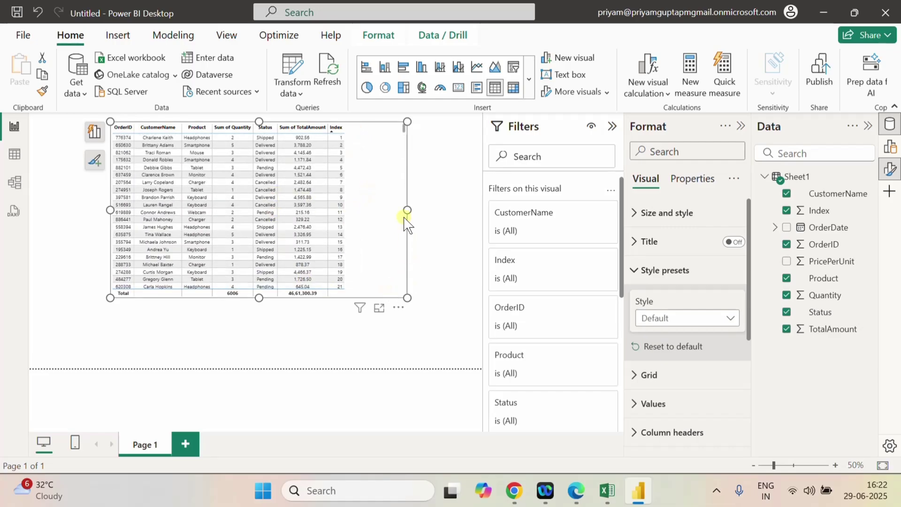
pyautogui.moveTo(407, 209); pyautogui.dragTo(358, 213)
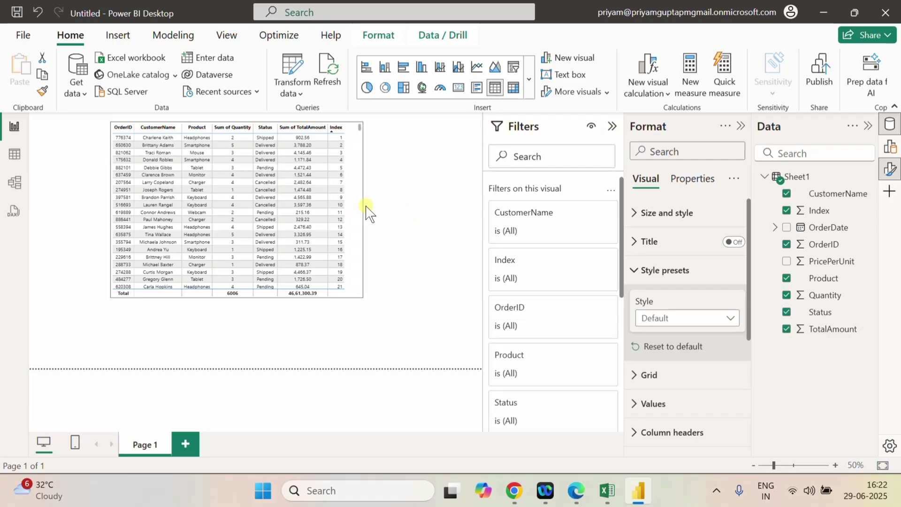
pyautogui.click(396, 229)
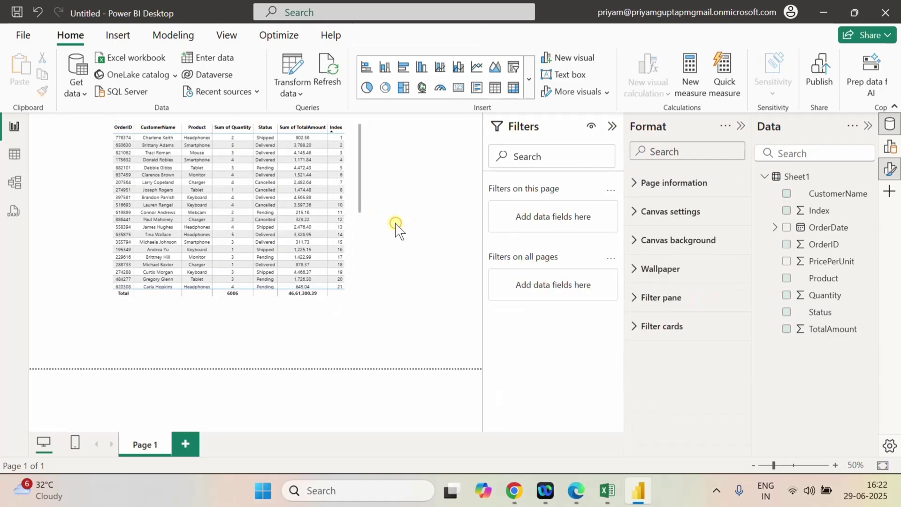
# Turn on the visual border for the orders table, finding the setting with a search for "v"
pyautogui.click(358, 208)
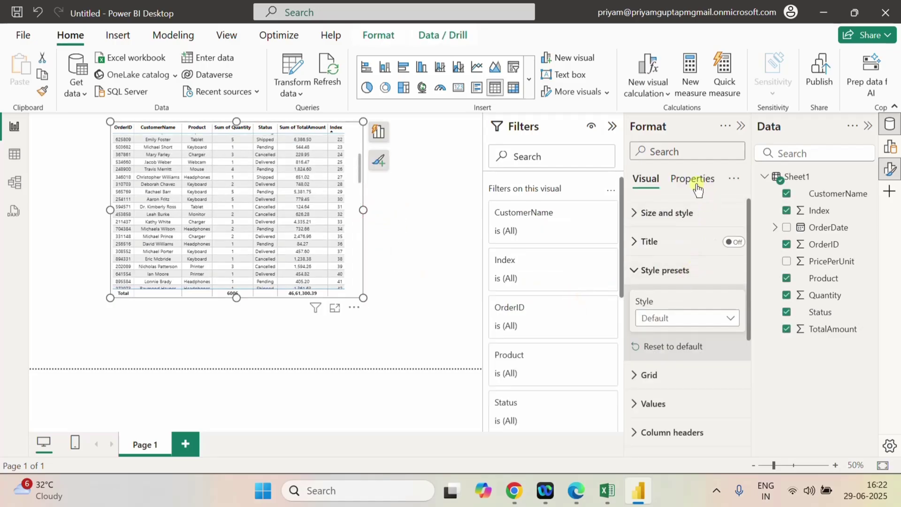
pyautogui.click(675, 266)
pyautogui.click(679, 148)
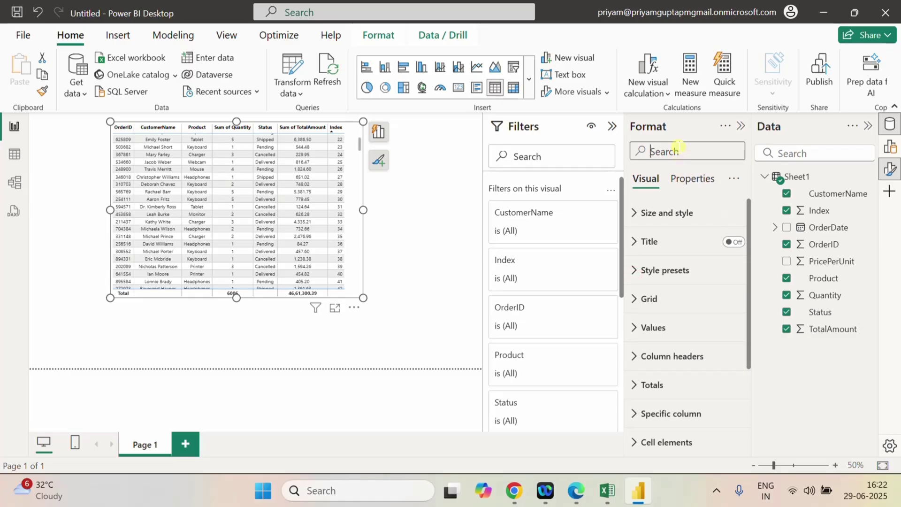
pyautogui.write('v')
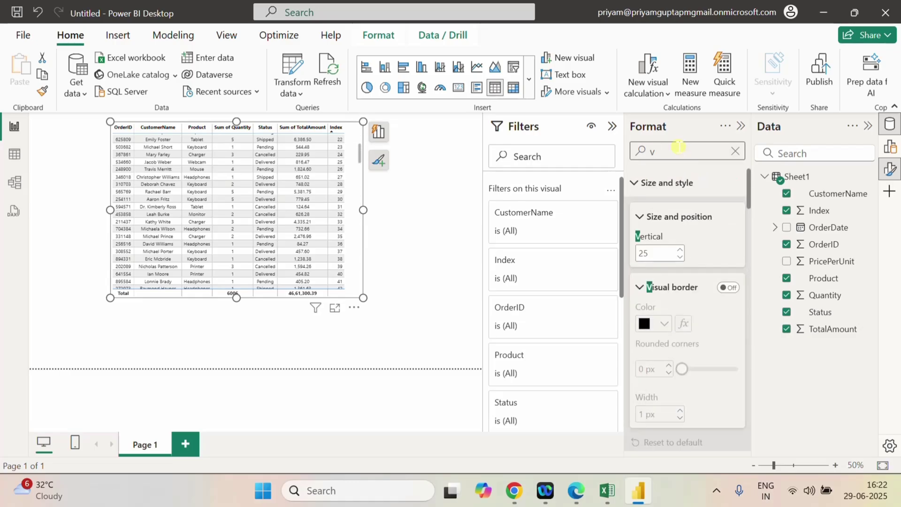
pyautogui.click(728, 288)
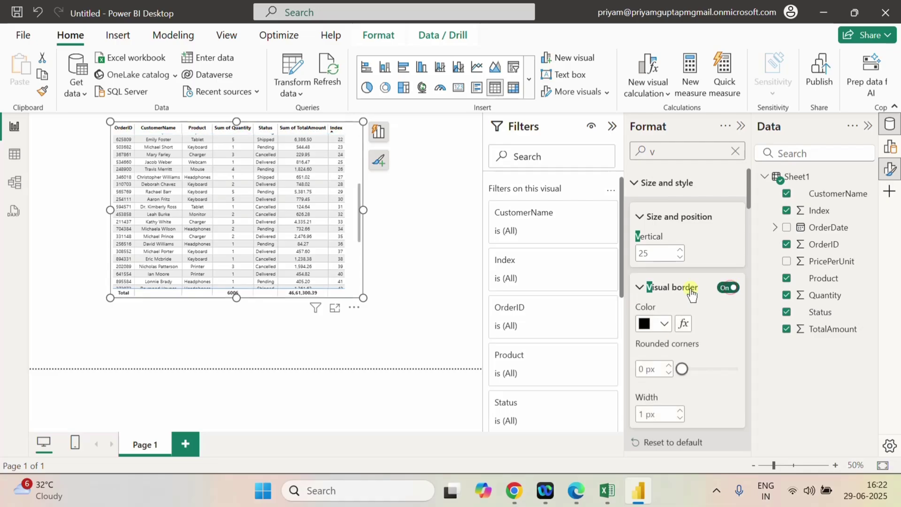
pyautogui.click(416, 202)
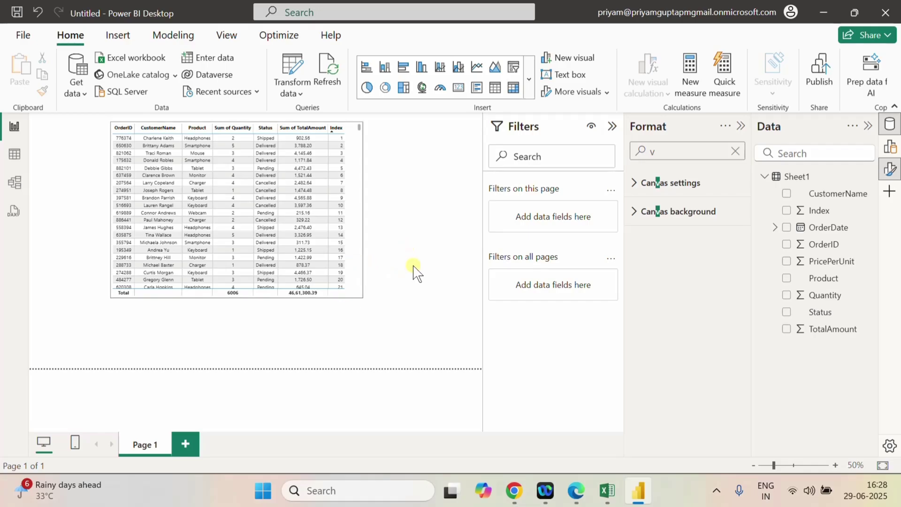
# Create a new calculated table and replace the default name in its formula with "Page Navigation="
pyautogui.click(172, 36)
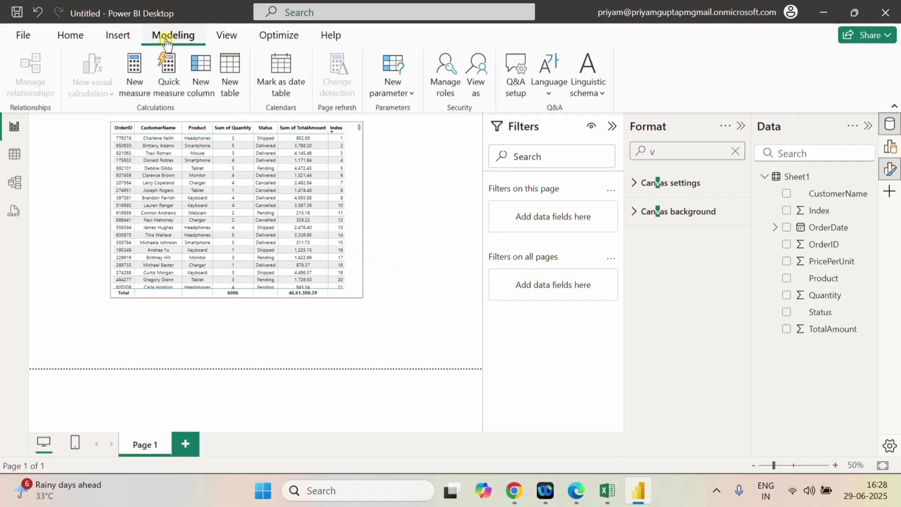
pyautogui.click(230, 86)
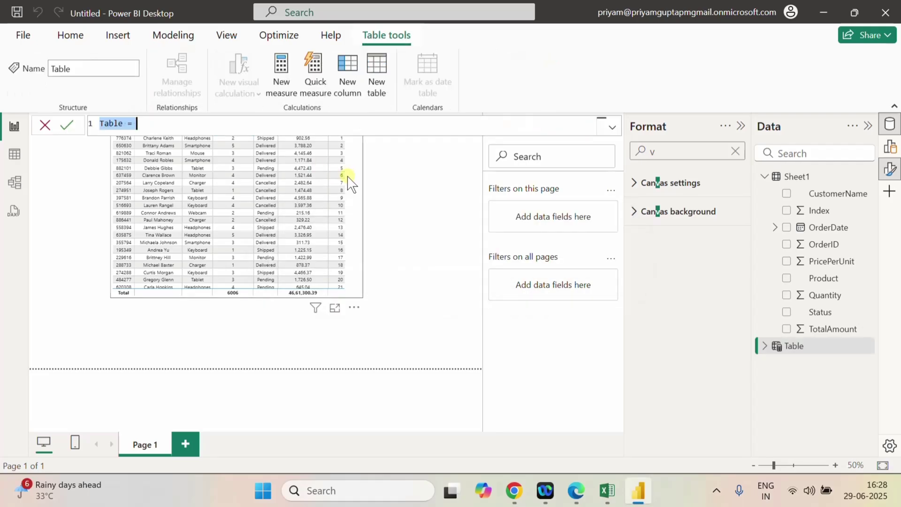
pyautogui.click(168, 123)
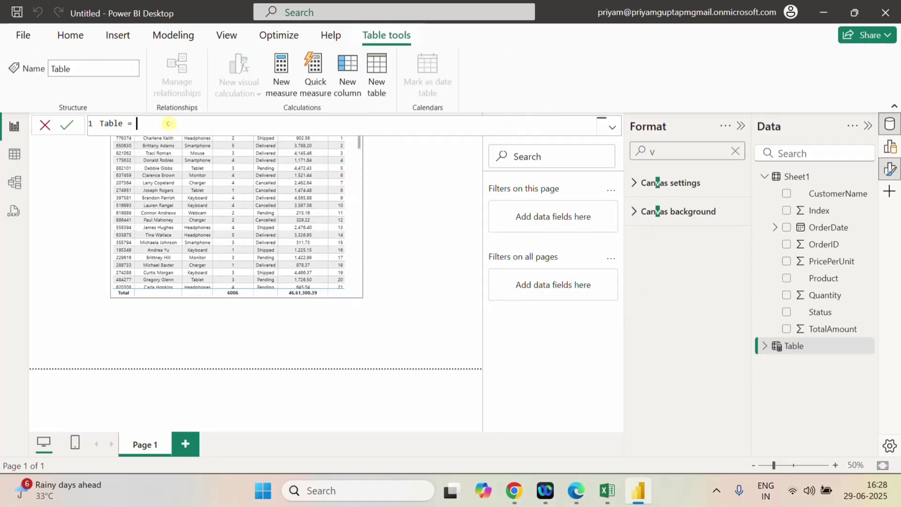
pyautogui.tripleClick(168, 123)
pyautogui.press('BackSpace')
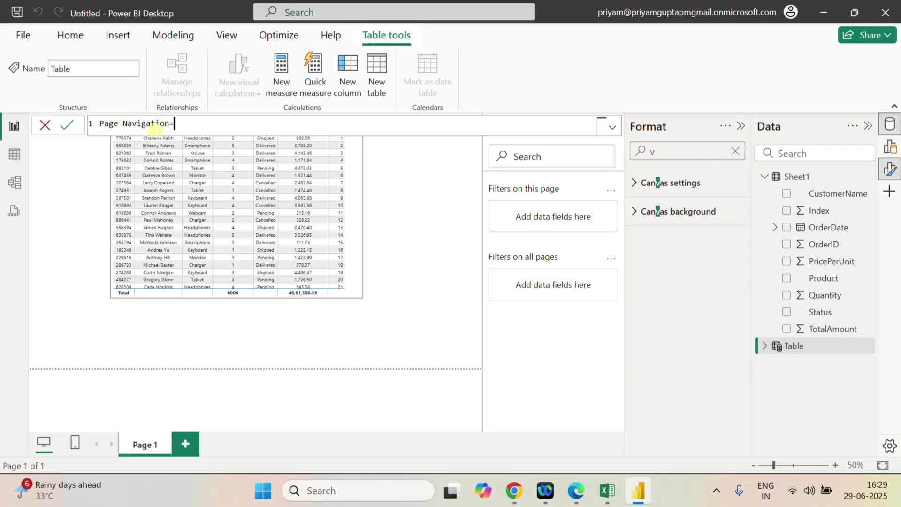
# Define the variable Totalrows as COUNTROWS(Sheet1) on the second line of the Page Navigation formula
pyautogui.hotkey('shift', 'Return')
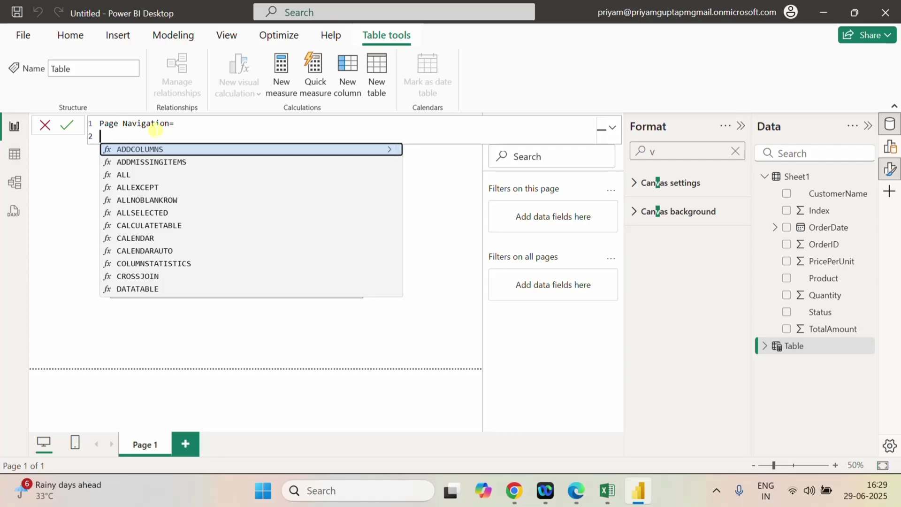
pyautogui.write('Var')
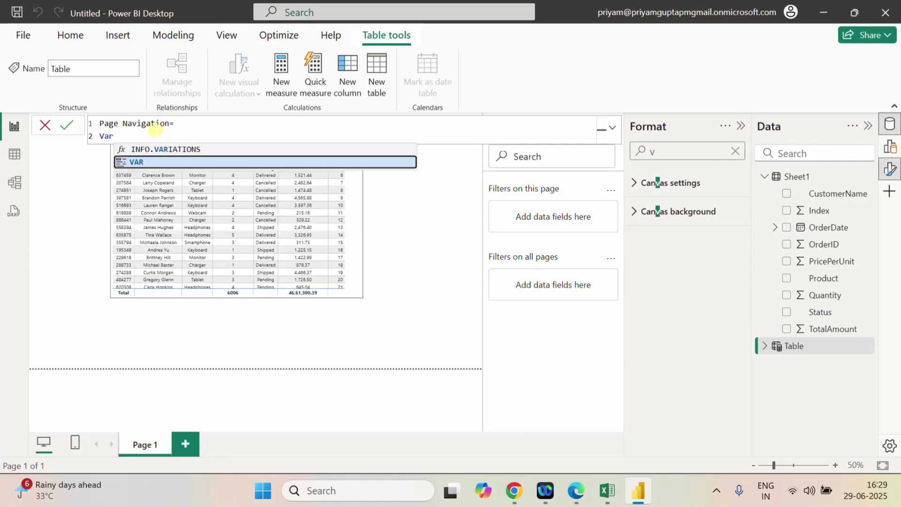
pyautogui.click(135, 162)
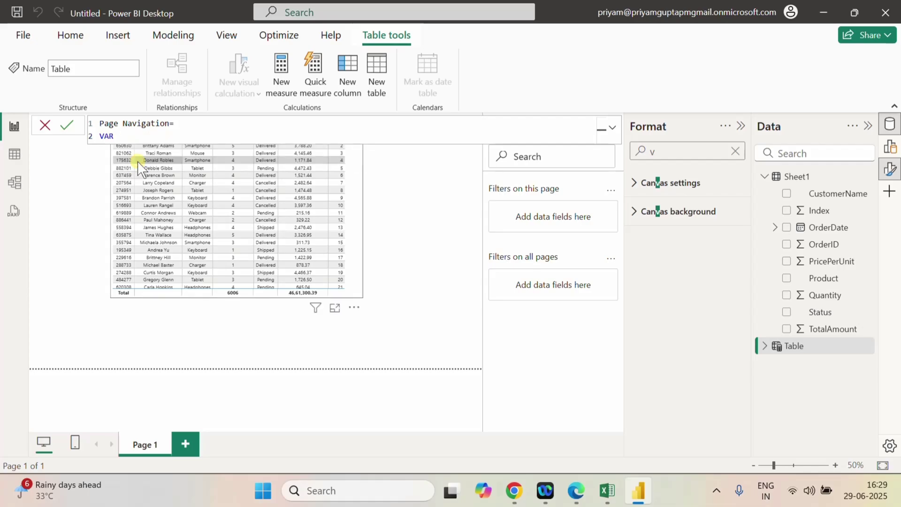
pyautogui.write('Totalrows=')
pyautogui.write('c')
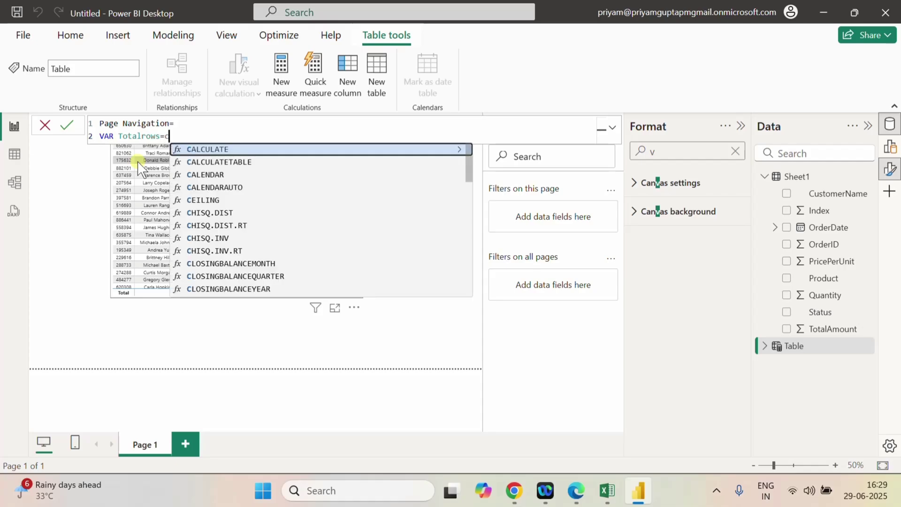
pyautogui.write('ount')
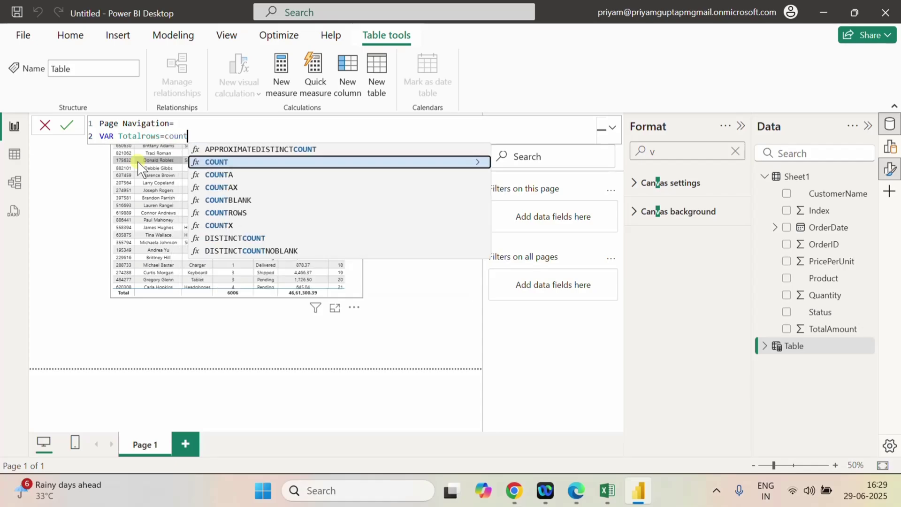
pyautogui.doubleClick(256, 213)
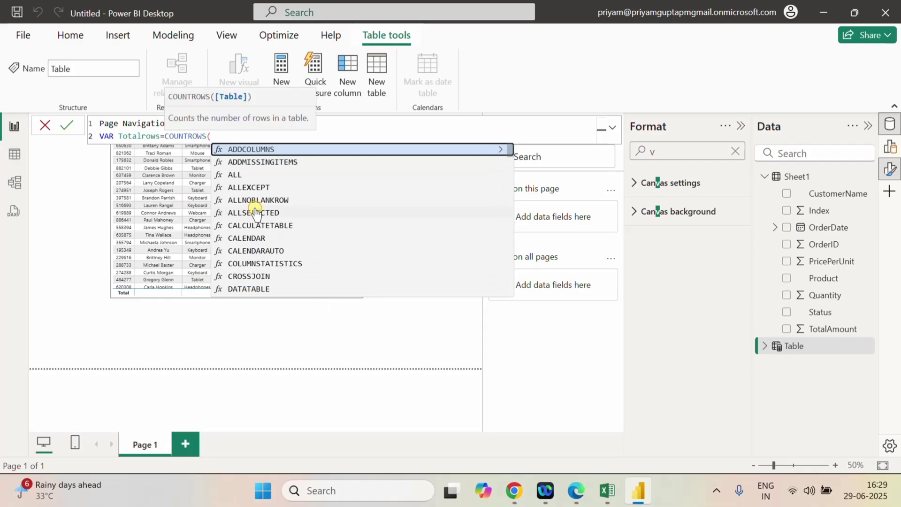
pyautogui.write('she')
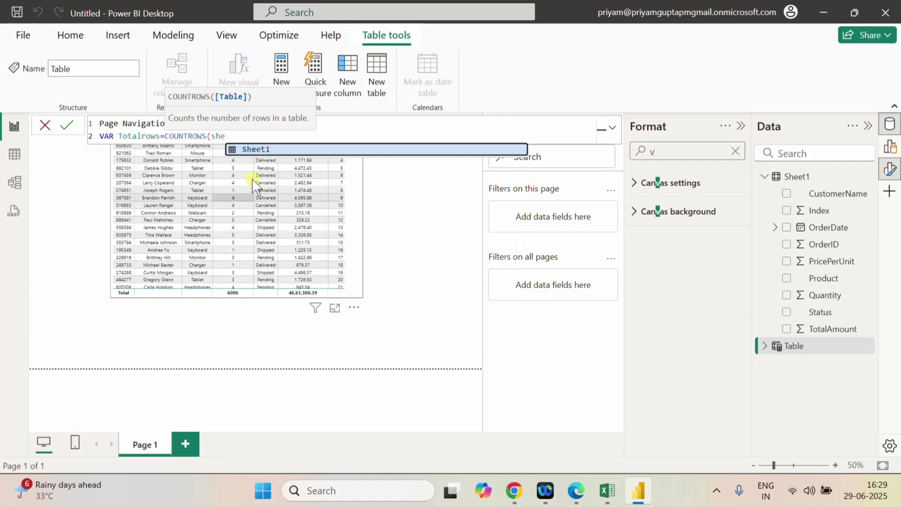
pyautogui.doubleClick(254, 148)
pyautogui.write(')')
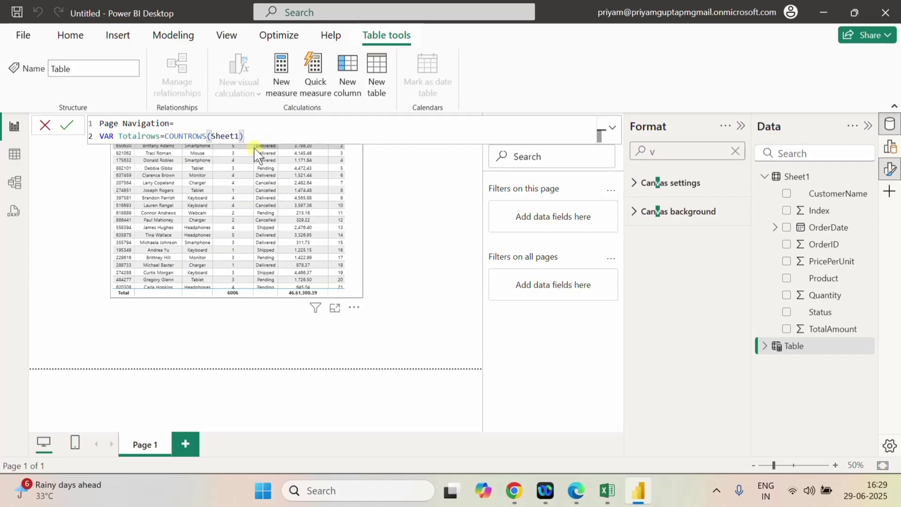
# Define the variable PageSize as 20 on the third line of the Page Navigation formula
pyautogui.hotkey('shift', 'Return')
pyautogui.write('V')
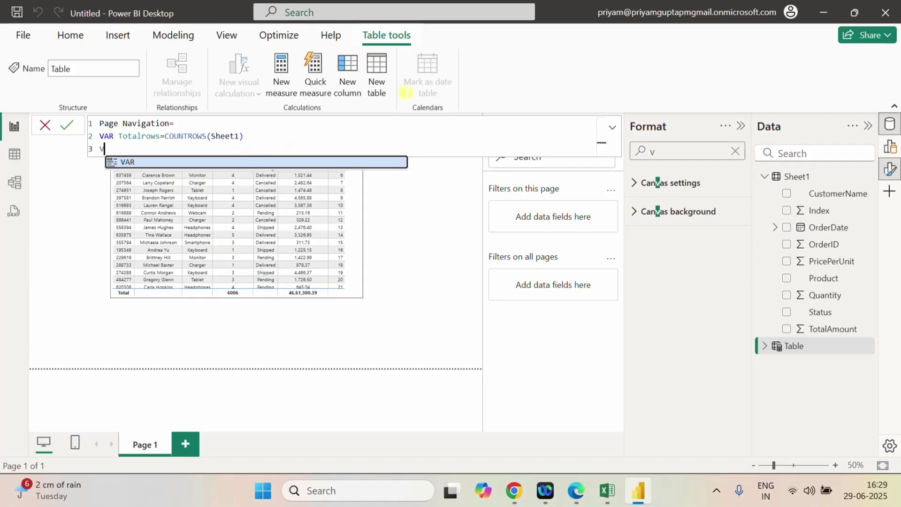
pyautogui.click(142, 162)
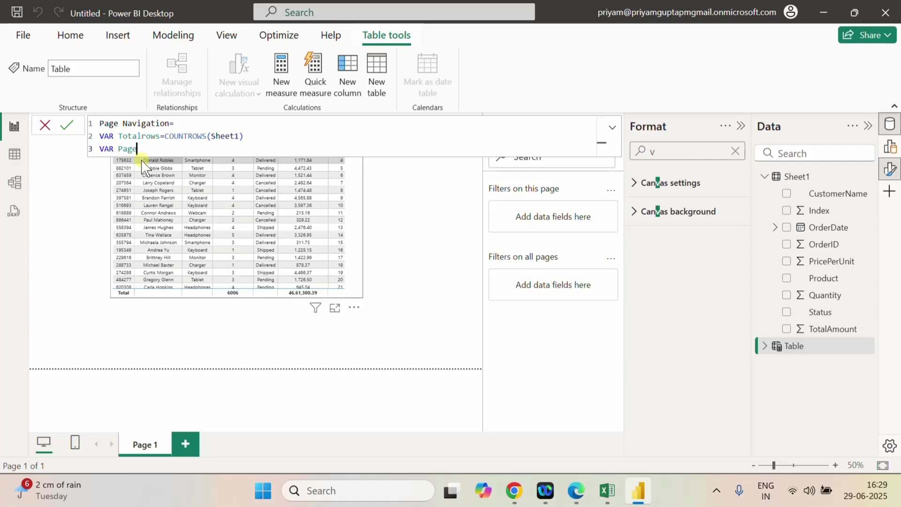
pyautogui.write('PageSize= 2')
pyautogui.write('0')
# Define the variable Totalpages as DIVIDE(Totalrows,PageSize) on the fourth line of the formula
pyautogui.hotkey('shift', 'Return')
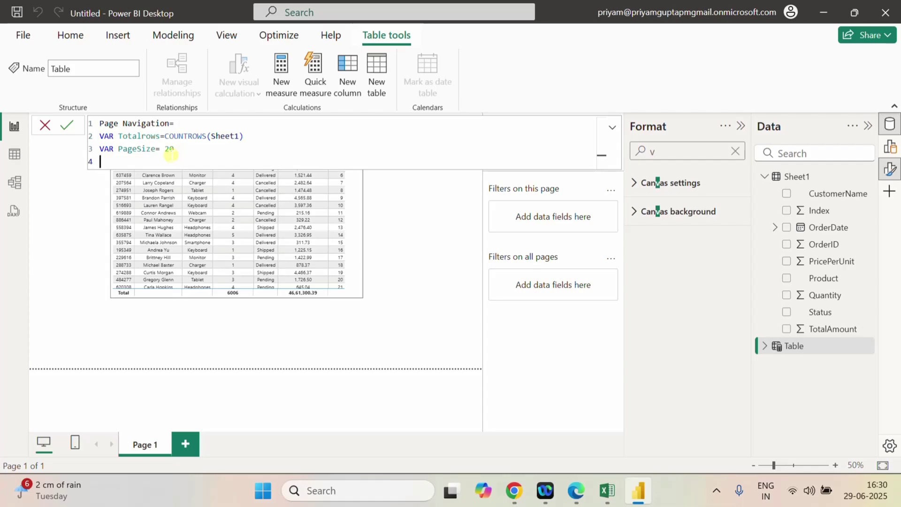
pyautogui.write('Var')
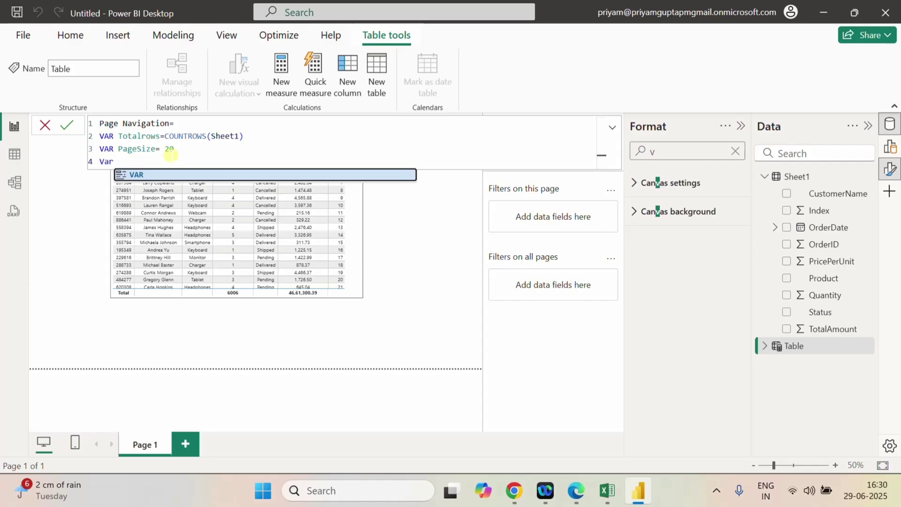
pyautogui.click(143, 174)
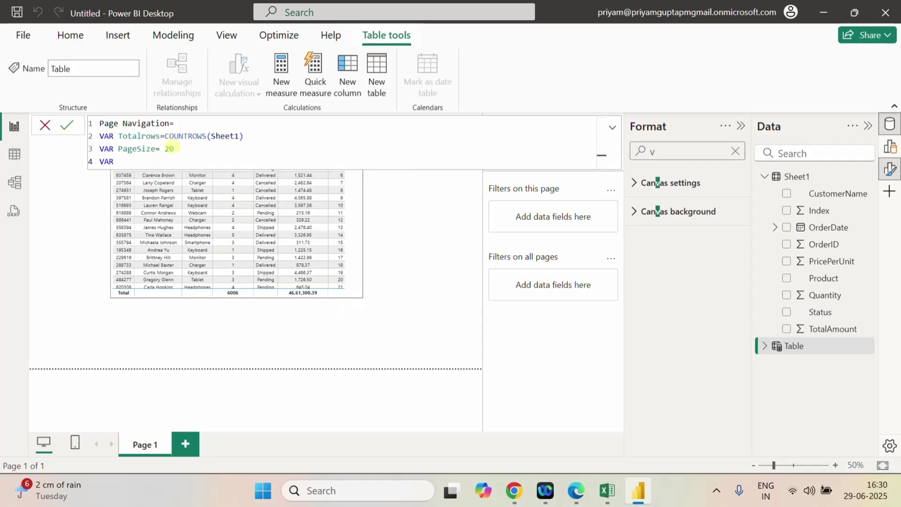
pyautogui.write('Totalpages=di')
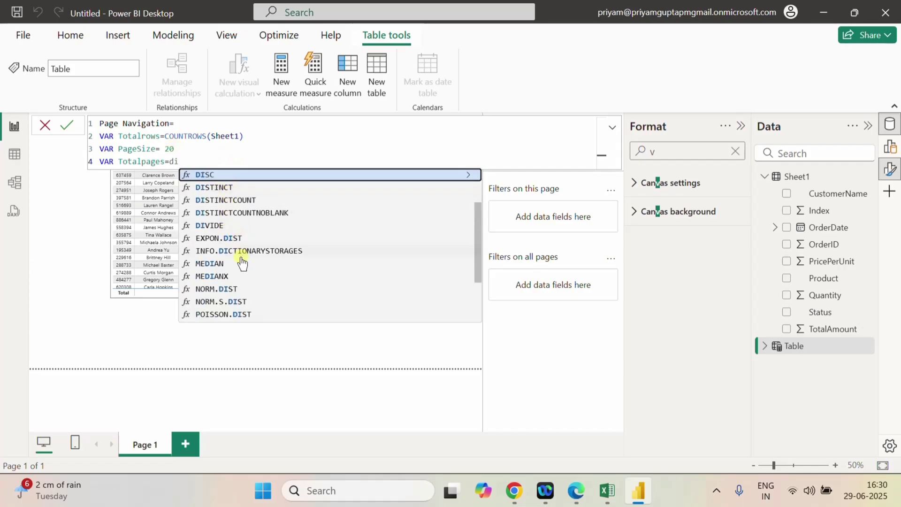
pyautogui.click(220, 226)
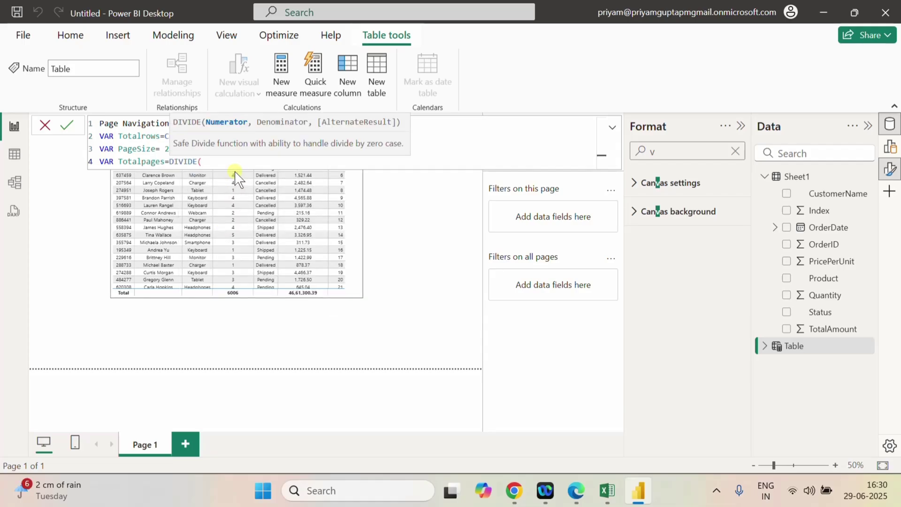
pyautogui.write('to')
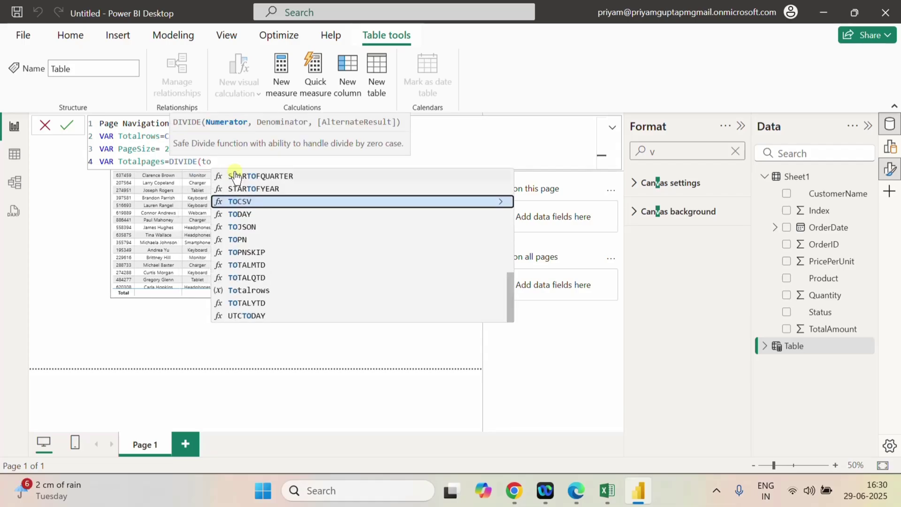
pyautogui.write('ta')
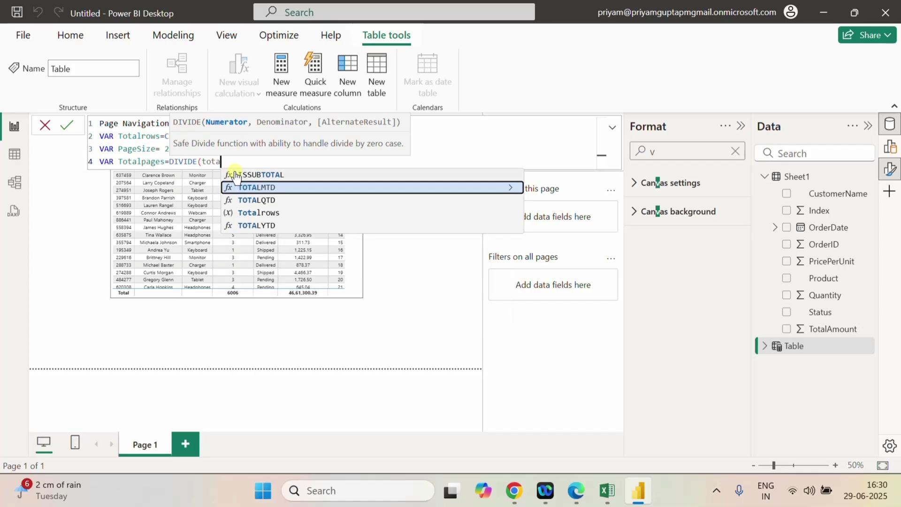
pyautogui.click(258, 212)
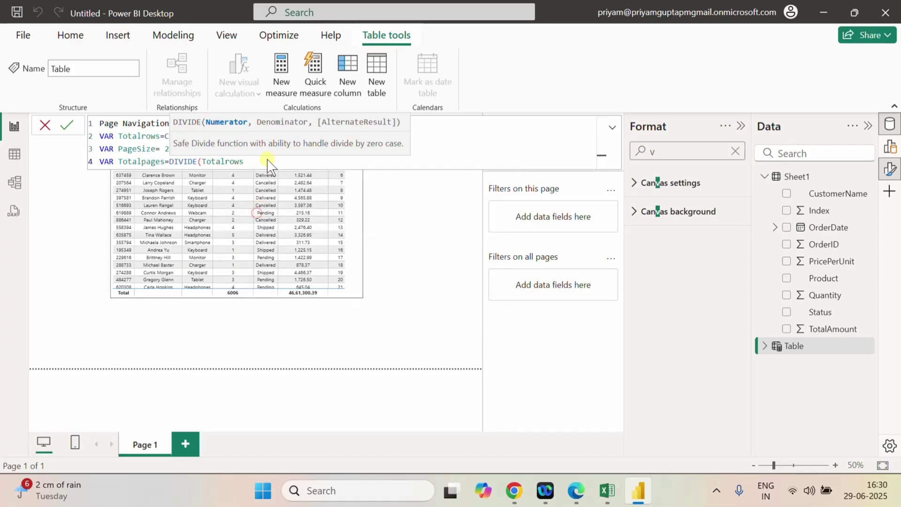
pyautogui.write(',pag')
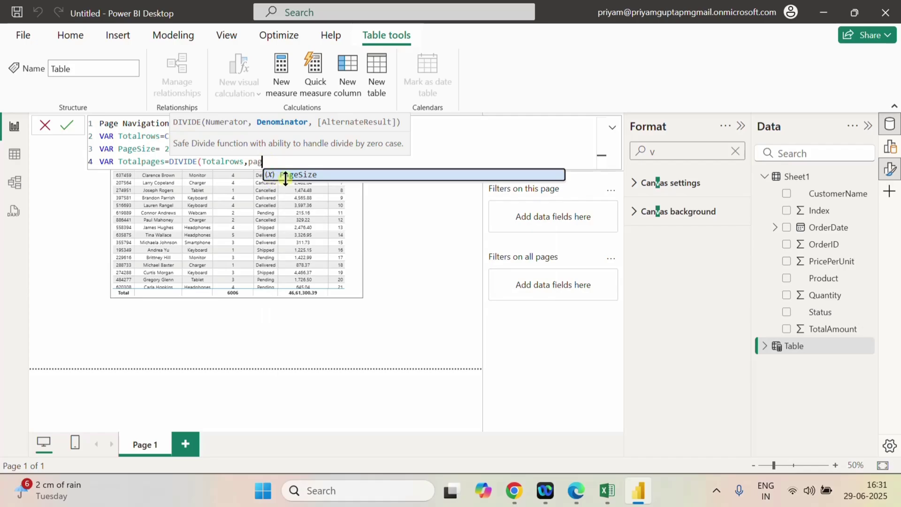
pyautogui.click(300, 174)
pyautogui.write(')')
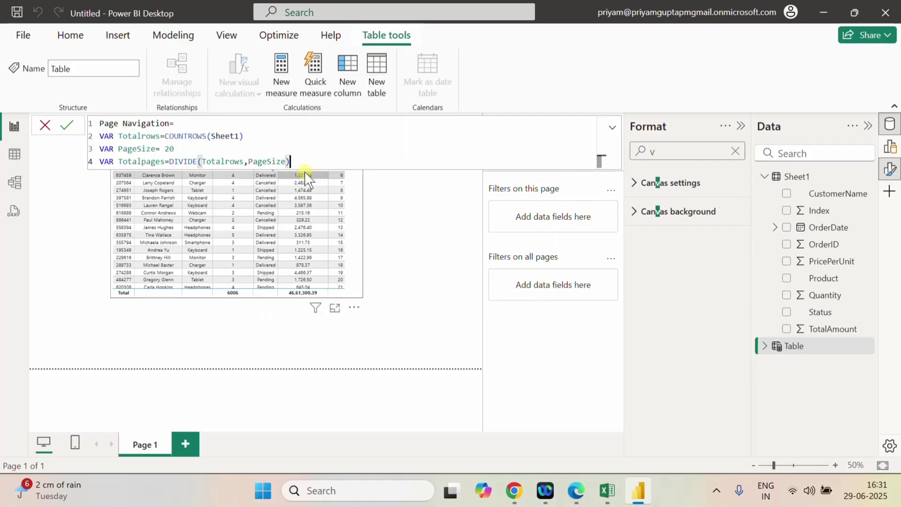
# Add a RETURN line to the formula and start an ADDCOLUMNS function on the line below it
pyautogui.hotkey('shift', 'Return')
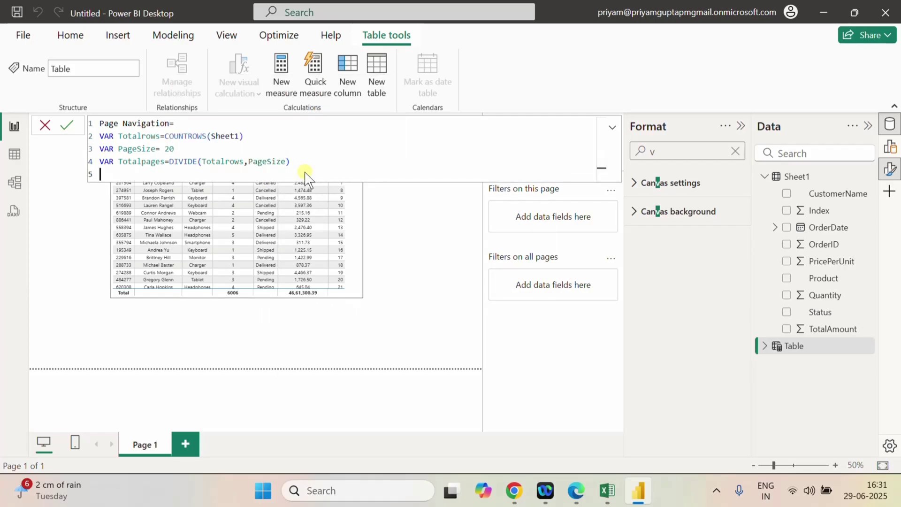
pyautogui.write('Ret')
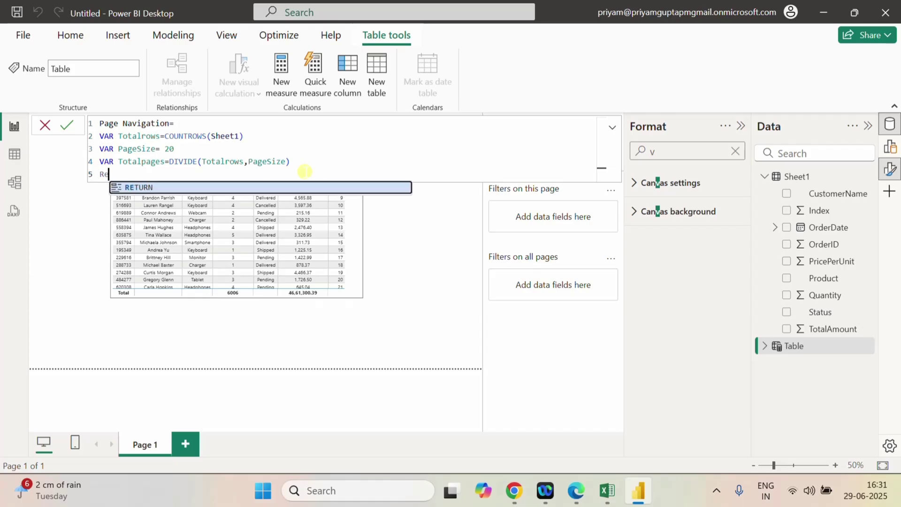
pyautogui.click(158, 187)
pyautogui.hotkey('shift', 'Return')
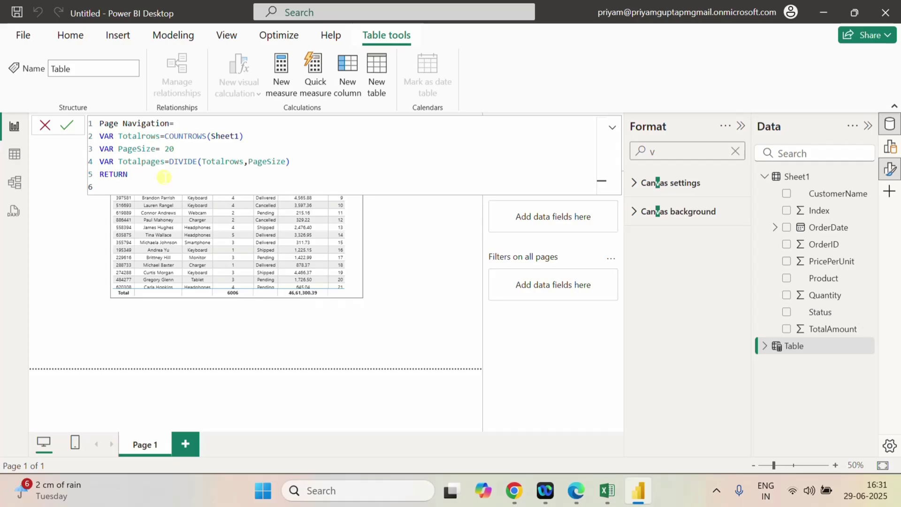
pyautogui.write('Add')
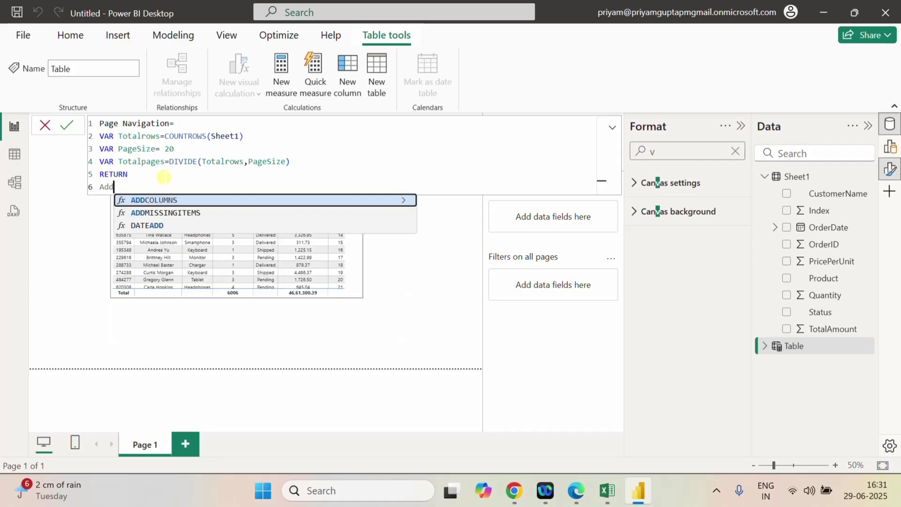
pyautogui.doubleClick(167, 201)
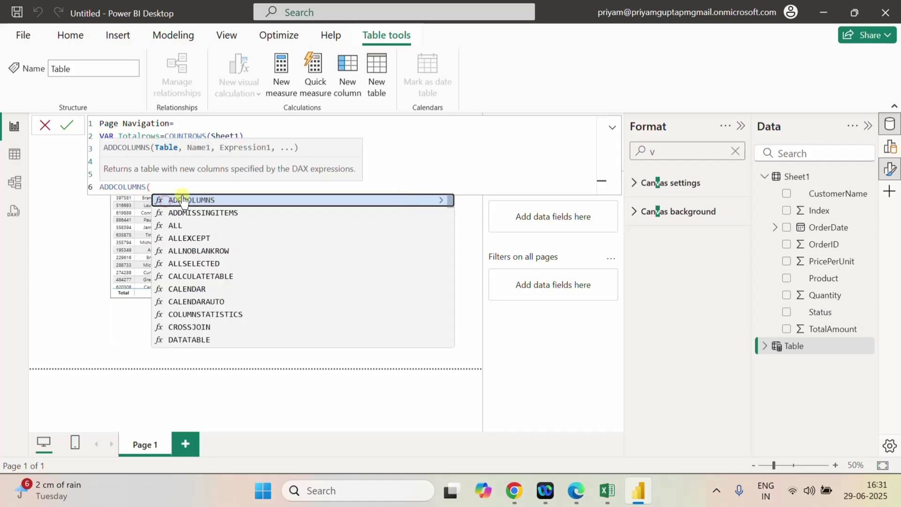
# Enter GENERATESERIES(1,Totalpages,1) as the table argument of ADDCOLUMNS
pyautogui.write('gen')
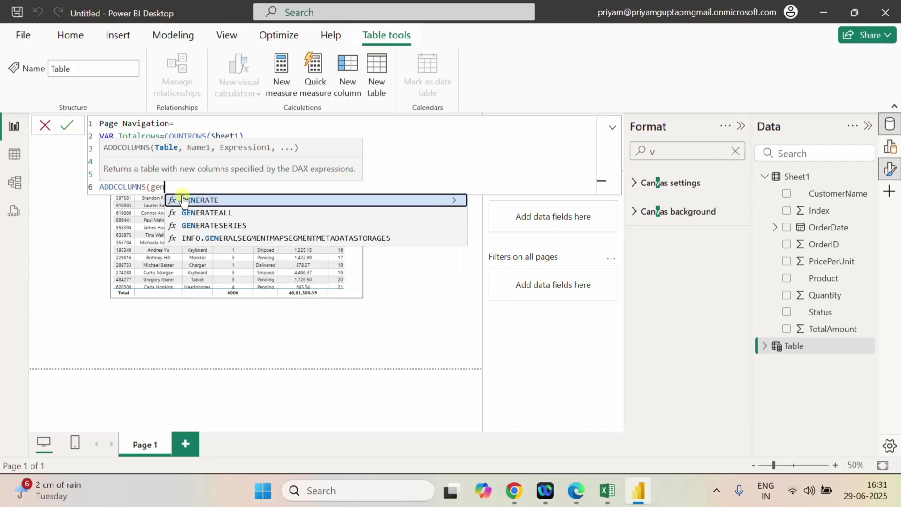
pyautogui.doubleClick(221, 225)
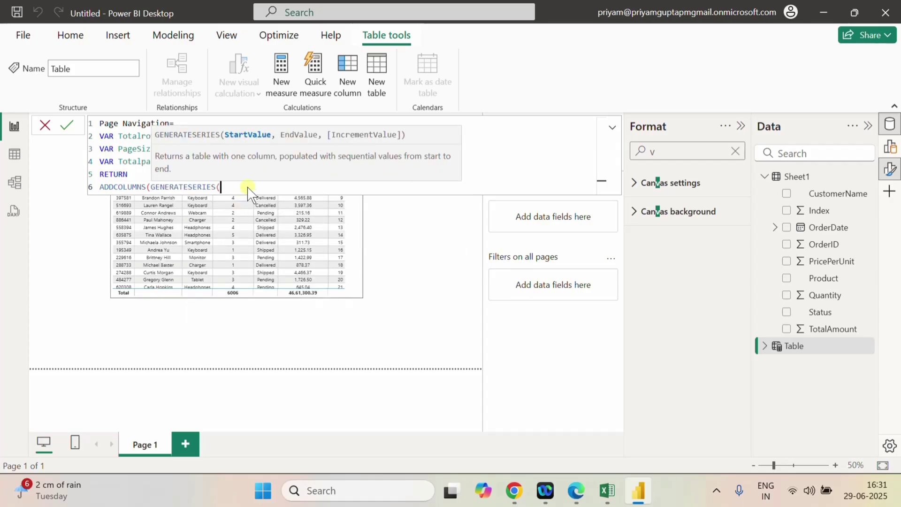
pyautogui.write('1,')
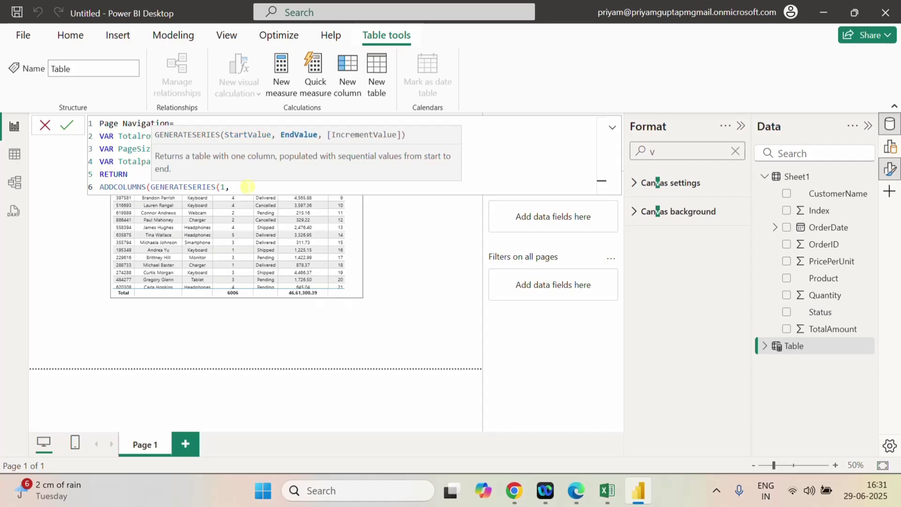
pyautogui.write('to')
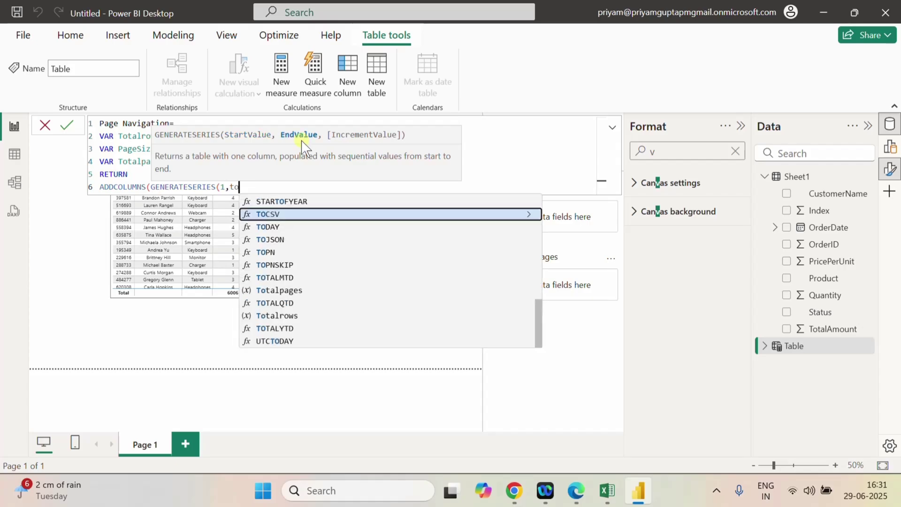
pyautogui.write('ta')
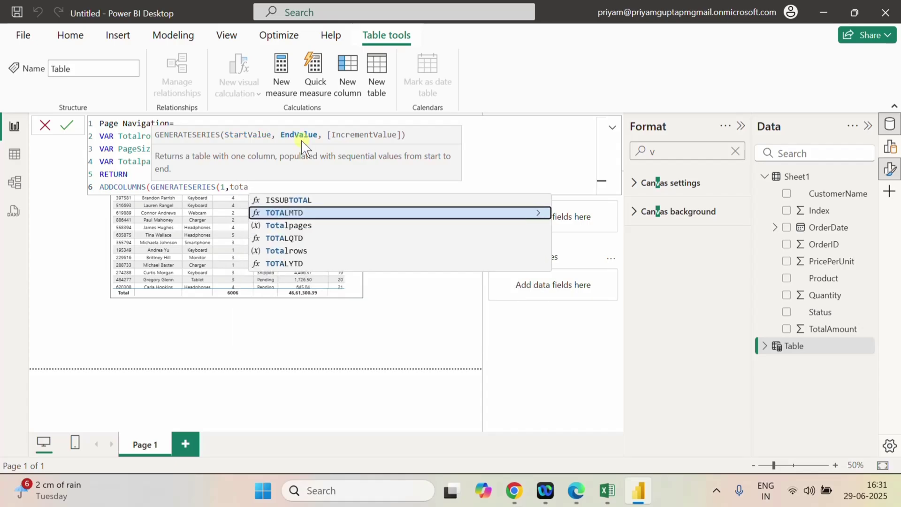
pyautogui.click(294, 227)
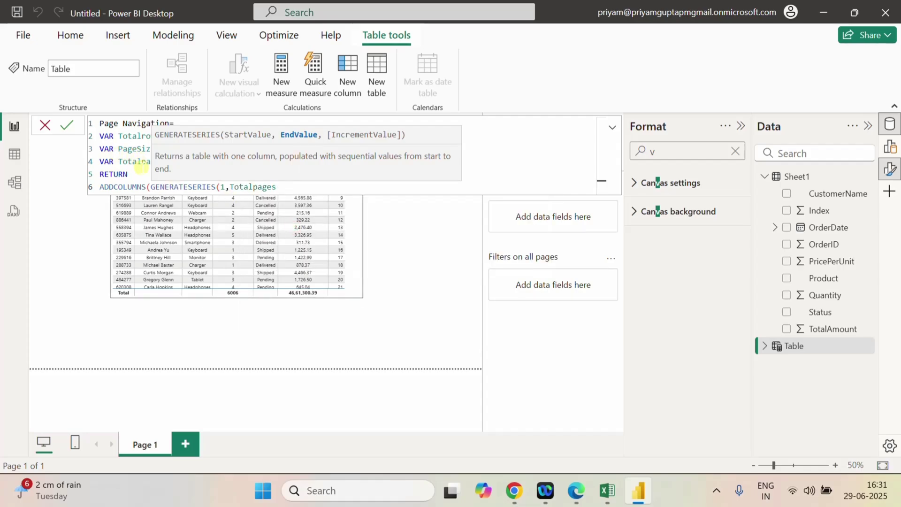
pyautogui.write(',')
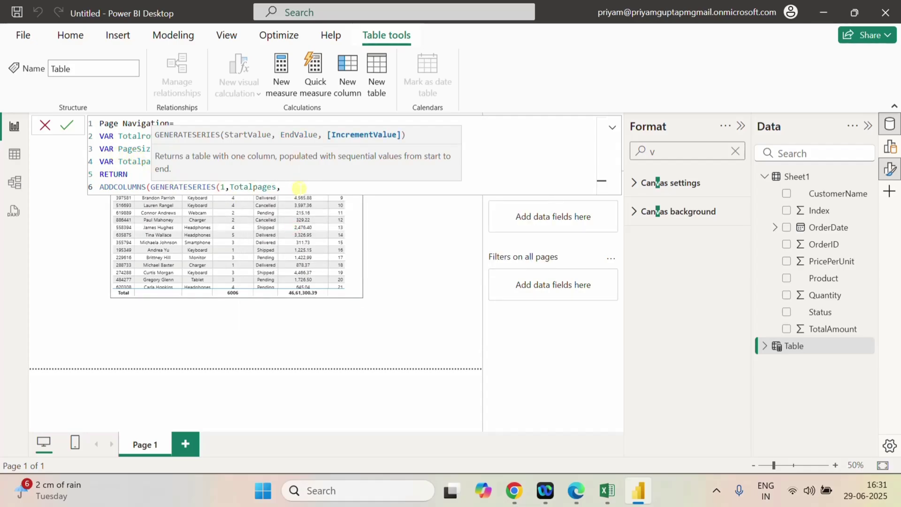
pyautogui.write('1)')
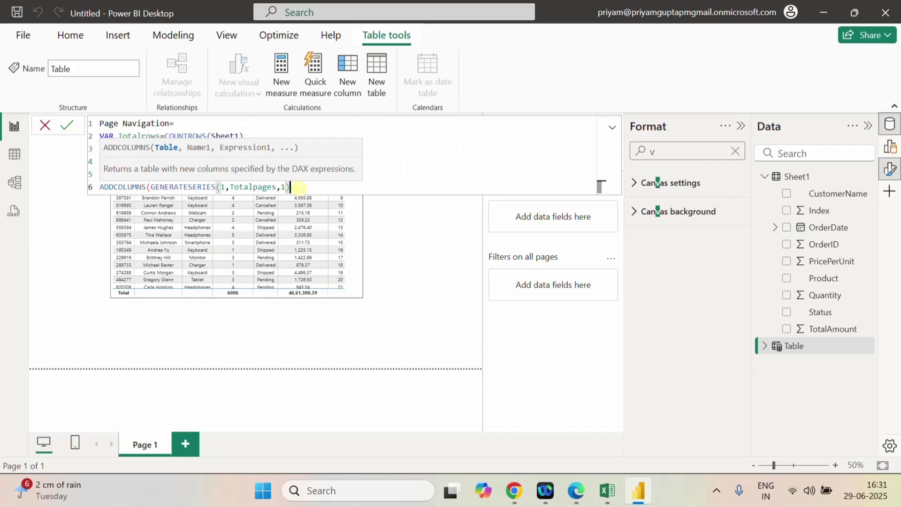
# Add a column named "Min" to ADDCOLUMNS with the expression ([Value]-1)*PageSize +1
pyautogui.write(',')
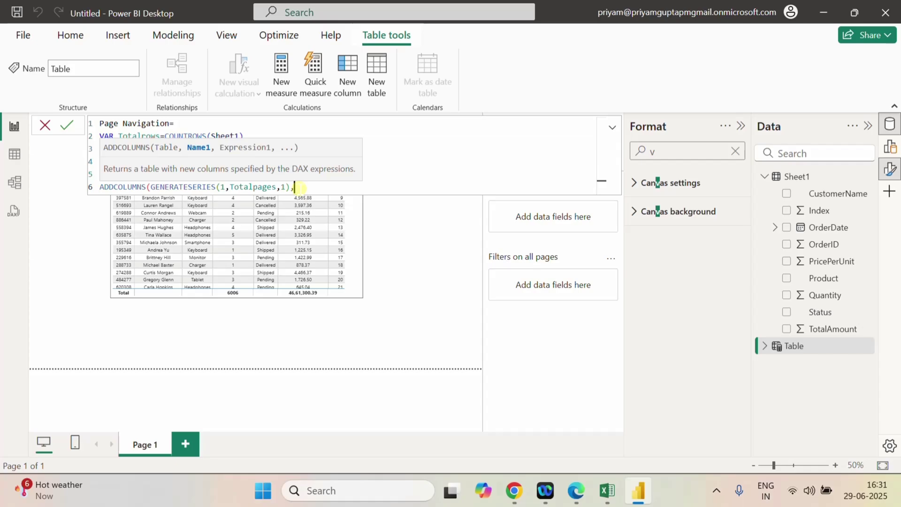
pyautogui.write('"')
pyautogui.write('P')
pyautogui.press('BackSpace')
pyautogui.write('Min",')
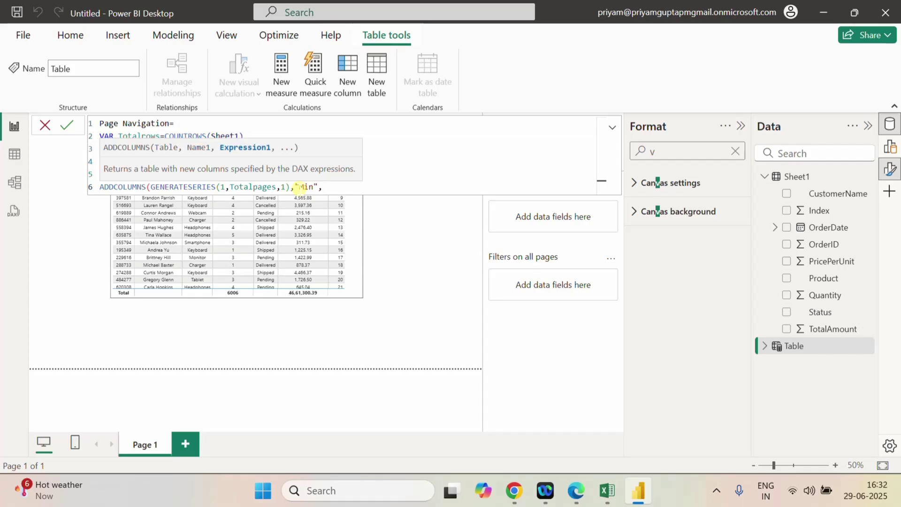
pyautogui.write('(val')
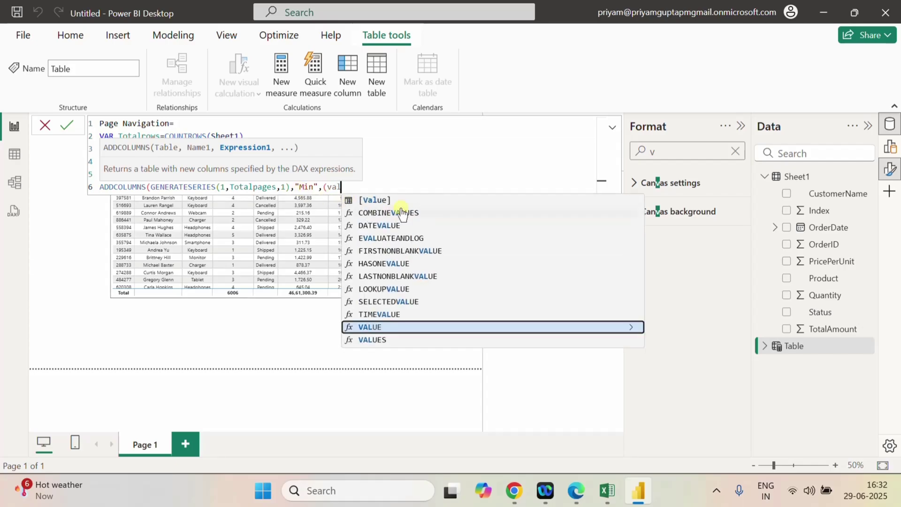
pyautogui.click(371, 200)
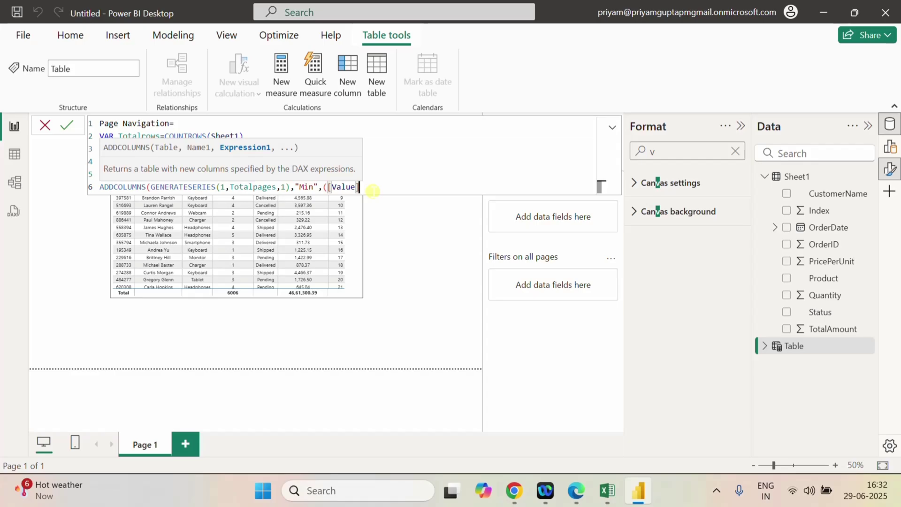
pyautogui.write('-1')
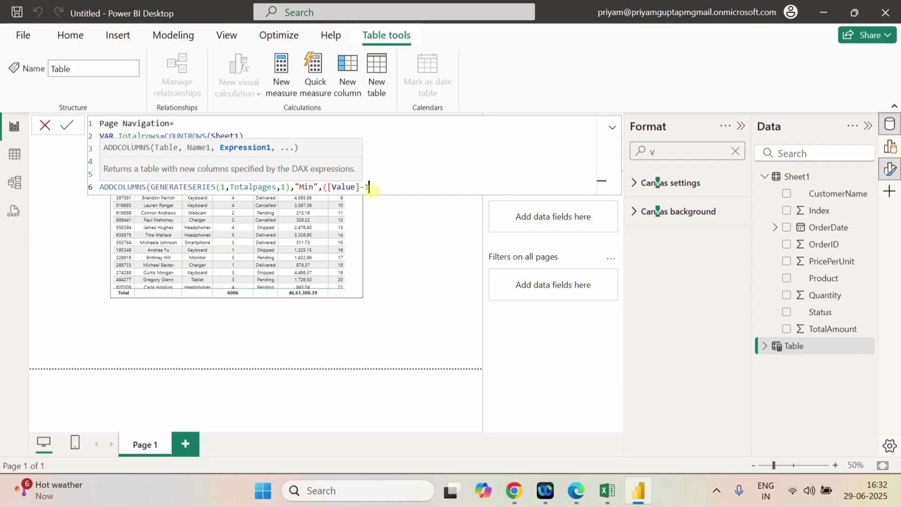
pyautogui.write(')*pag')
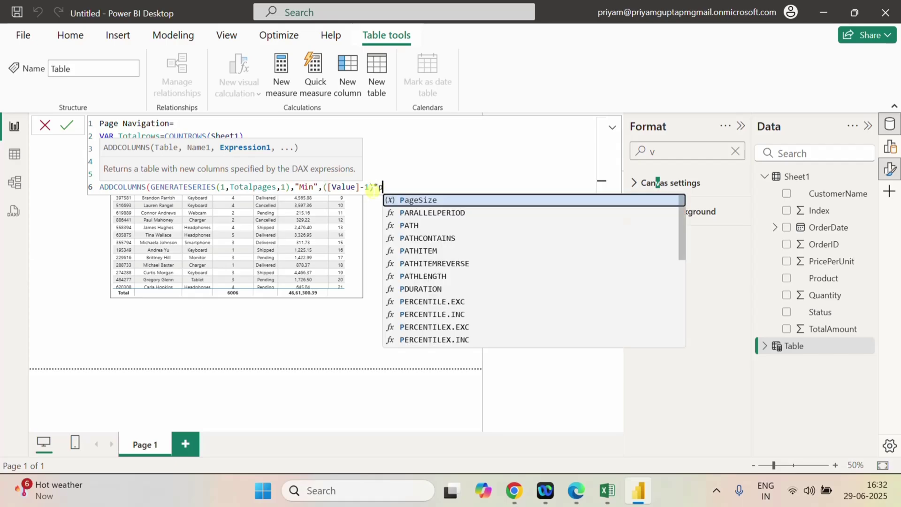
pyautogui.click(447, 200)
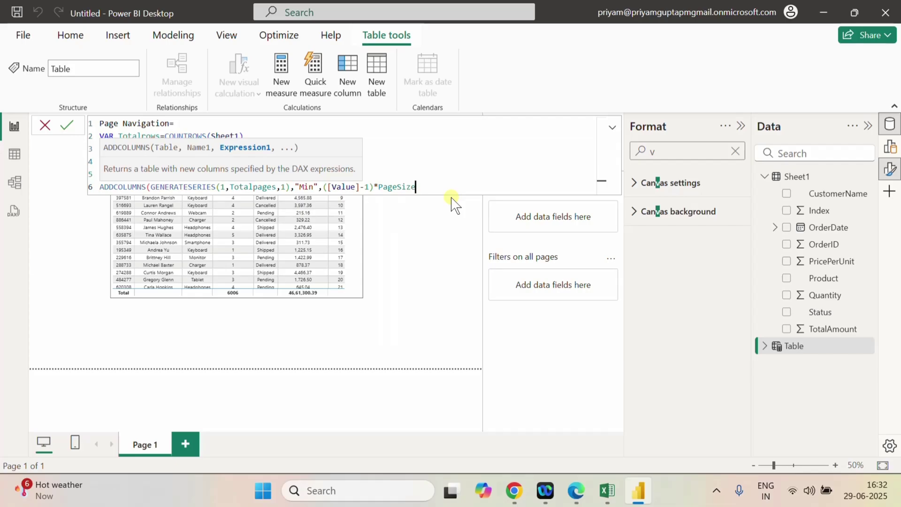
pyautogui.write('+1,')
# Add a second column name, "Max", to ADDCOLUMNS on the seventh line of the formula
pyautogui.hotkey('shift', 'Return')
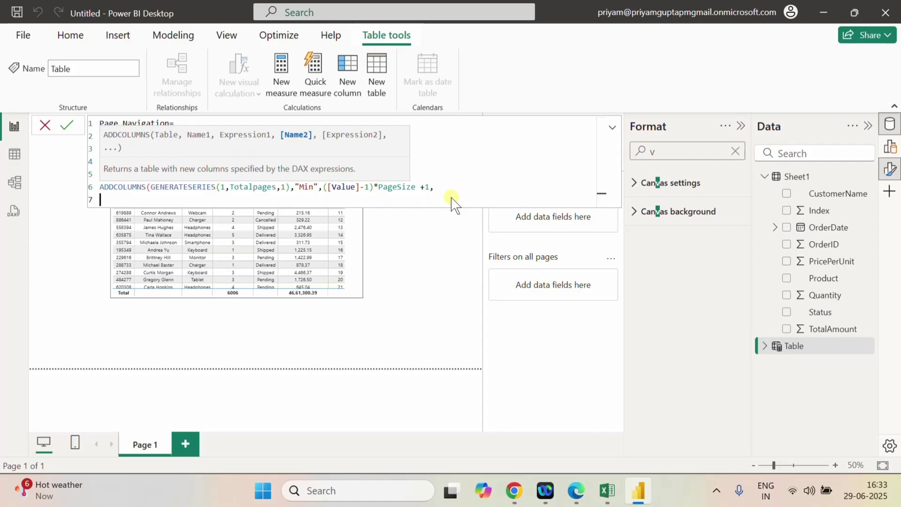
pyautogui.write('m')
pyautogui.press('BackSpace')
pyautogui.write('"Max",')
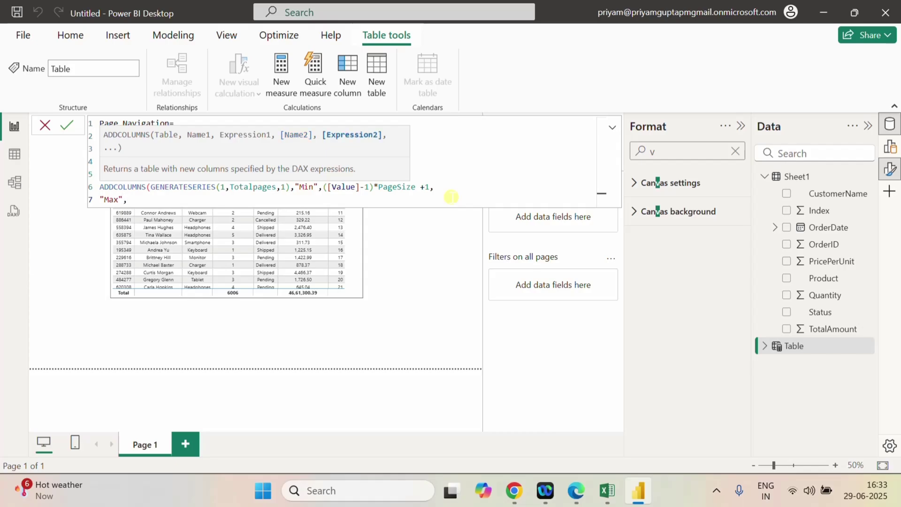
# Start the "Max" expression with a MIN function whose first argument is [Value]*PageSize
pyautogui.write(' min')
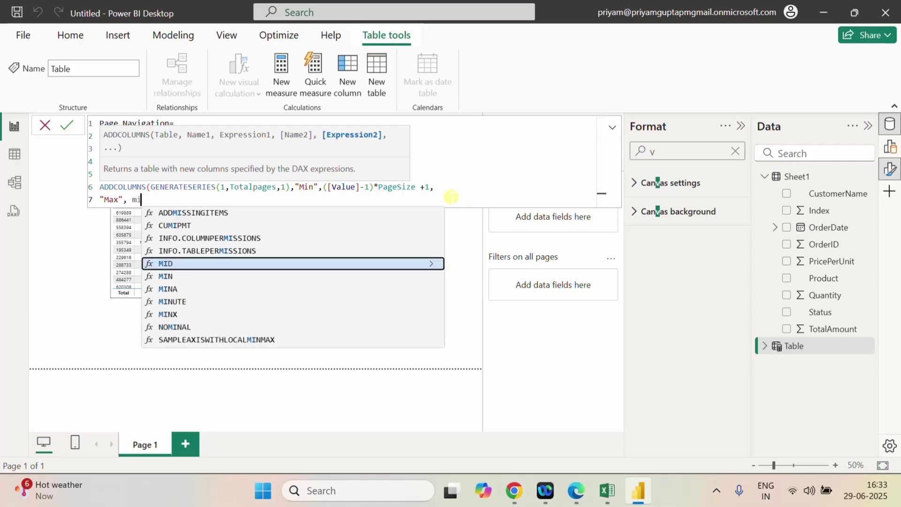
pyautogui.click(180, 212)
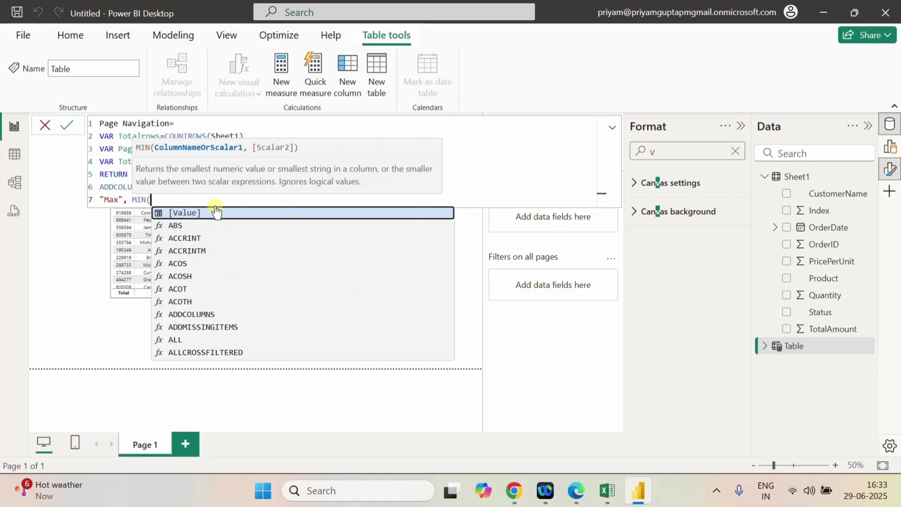
pyautogui.write('val')
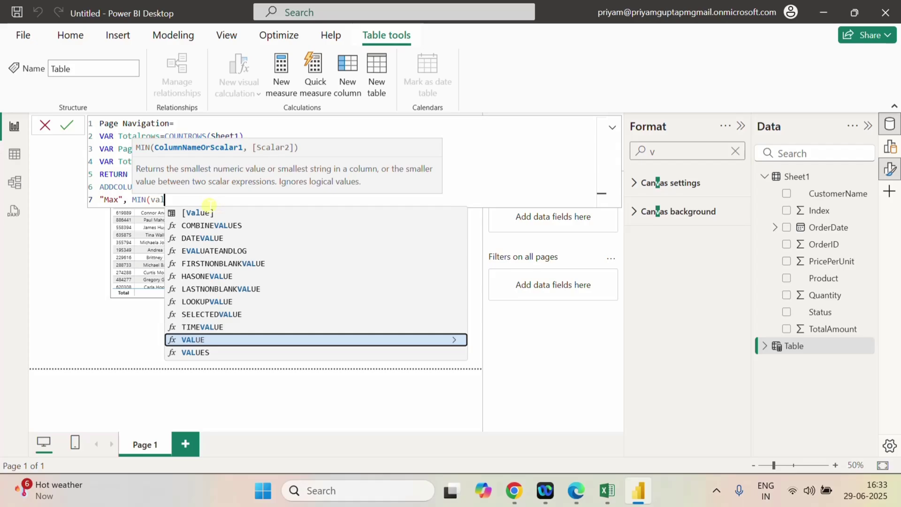
pyautogui.click(209, 210)
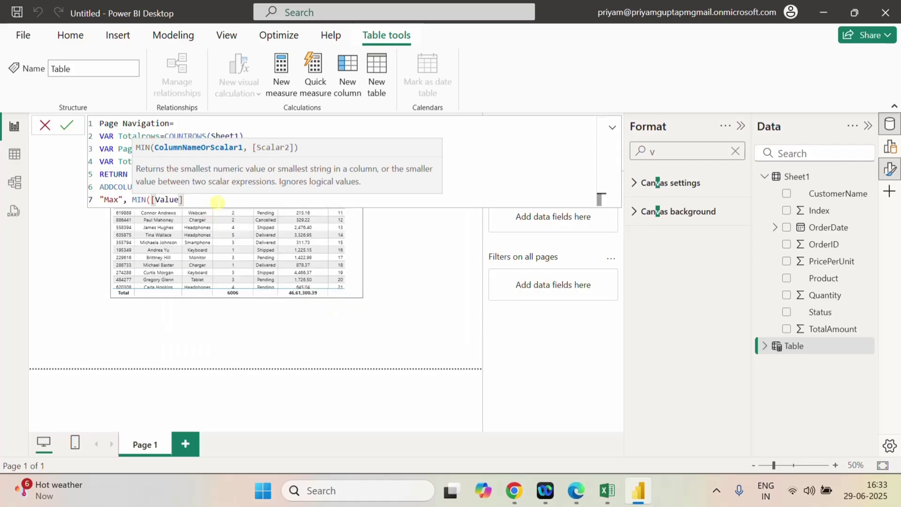
pyautogui.write(')')
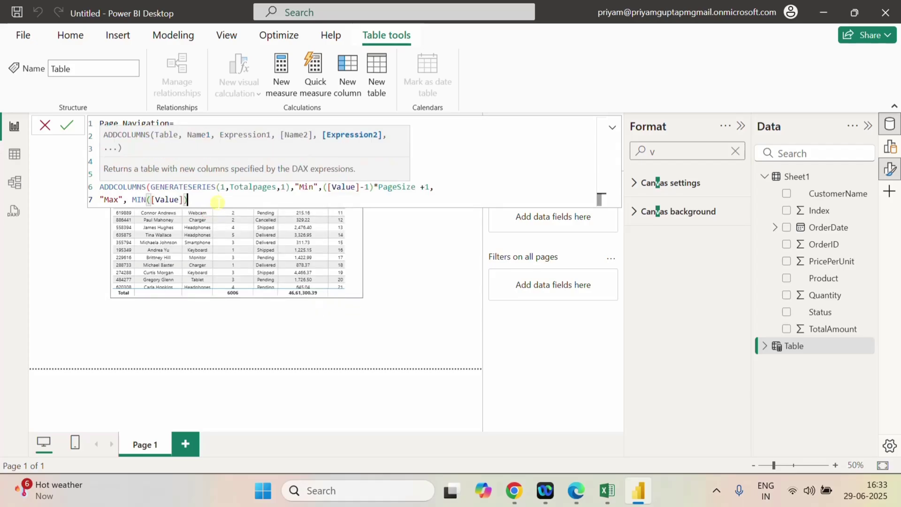
pyautogui.press('BackSpace')
pyautogui.write('*')
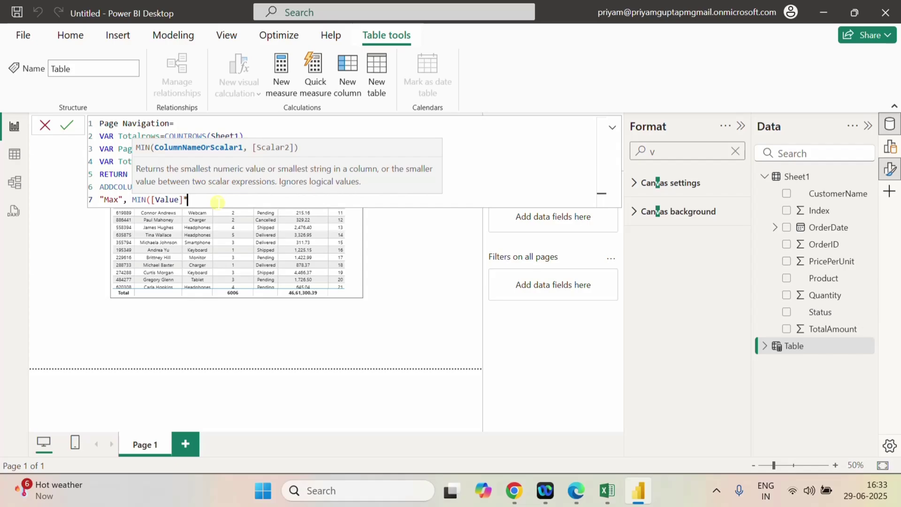
pyautogui.write('page')
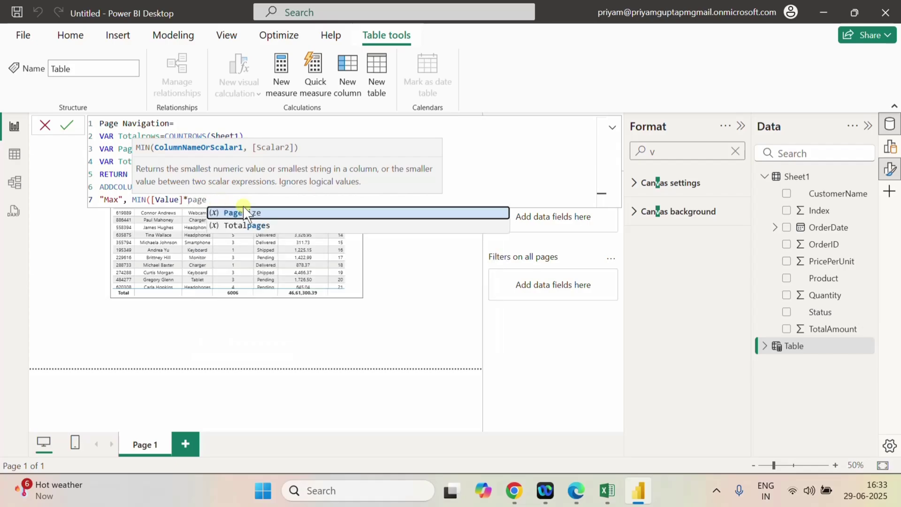
pyautogui.click(248, 213)
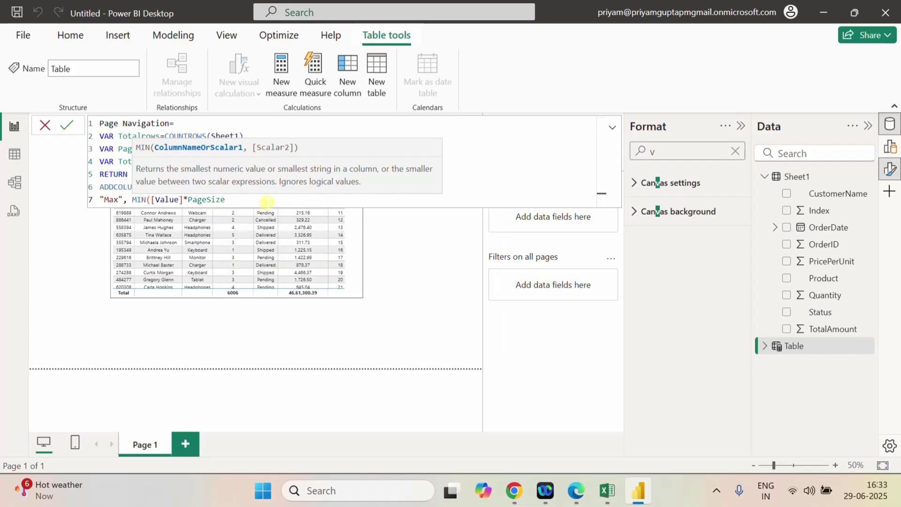
# Enter Totalrows as the second argument of MIN, close both functions and commit the Page Navigation table formula
pyautogui.write(',')
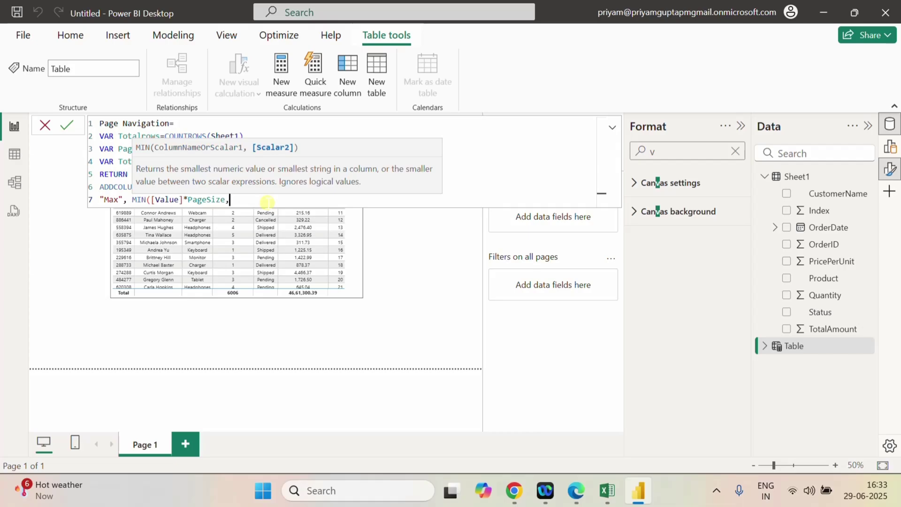
pyautogui.write('tot')
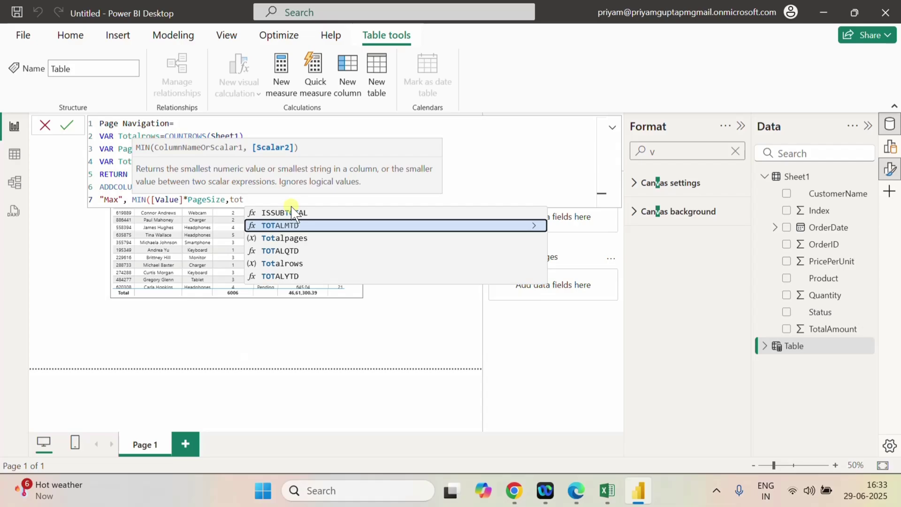
pyautogui.click(282, 263)
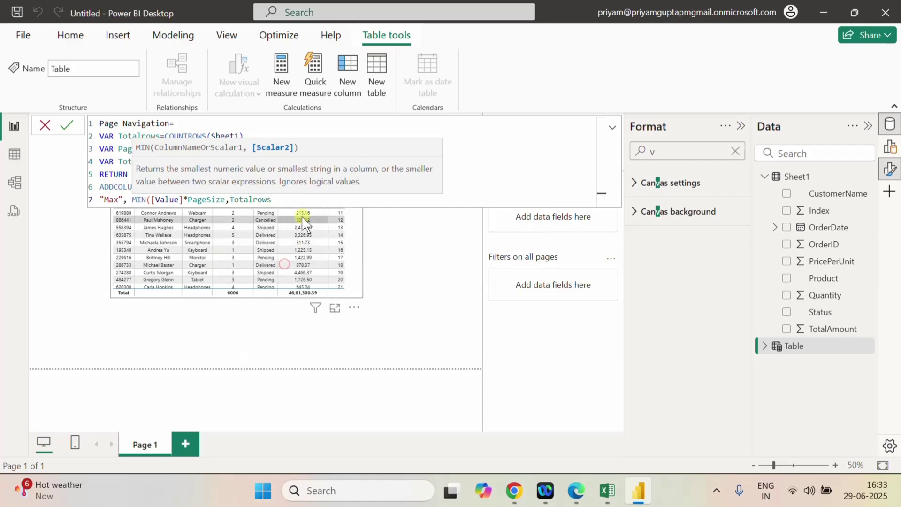
pyautogui.write(')')
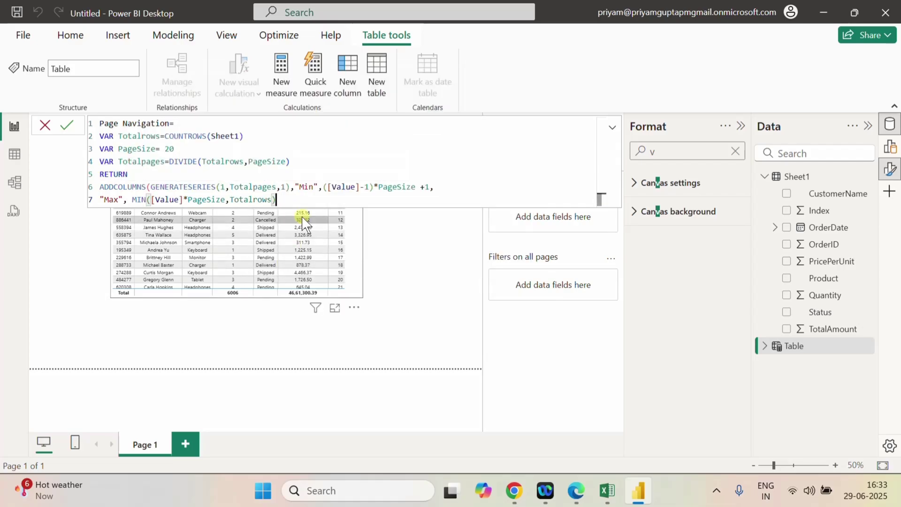
pyautogui.write(')')
pyautogui.click(68, 126)
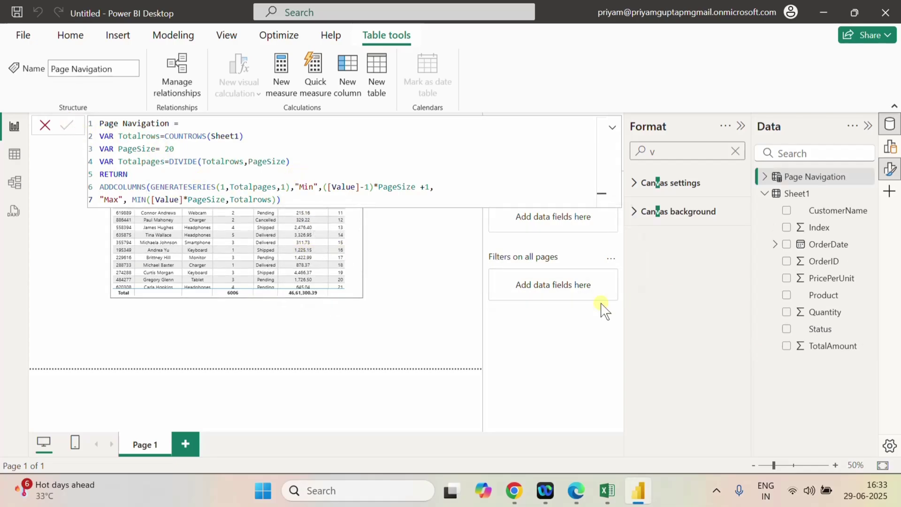
# Examine the Page Navigation table's Value, Min and Max columns in Table view together with its full formula
pyautogui.click(14, 154)
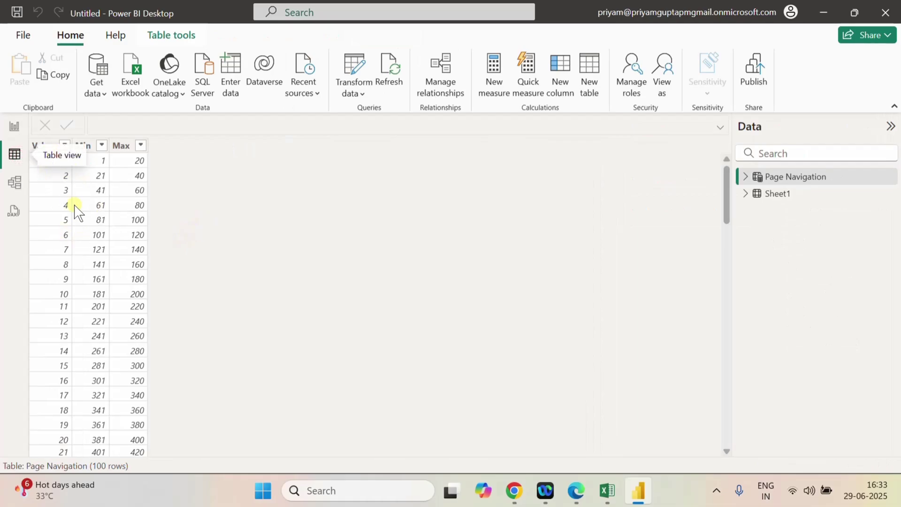
pyautogui.click(84, 145)
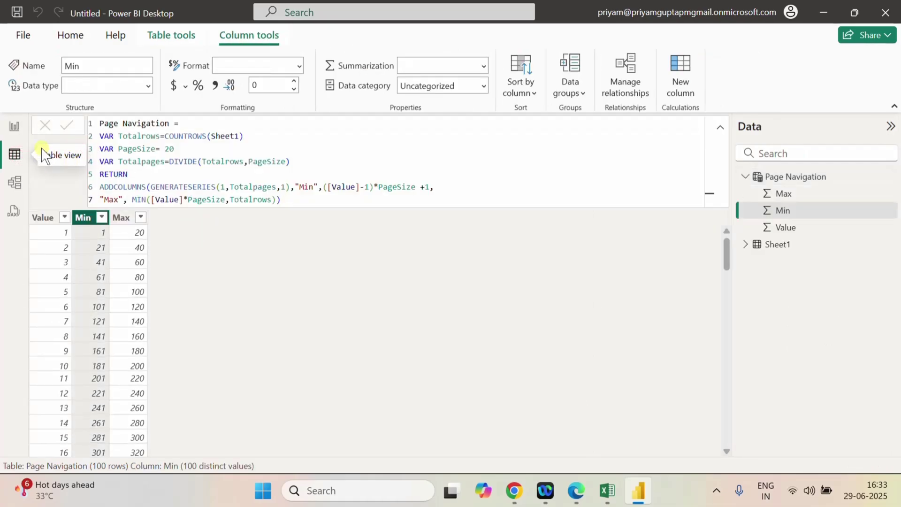
pyautogui.click(718, 131)
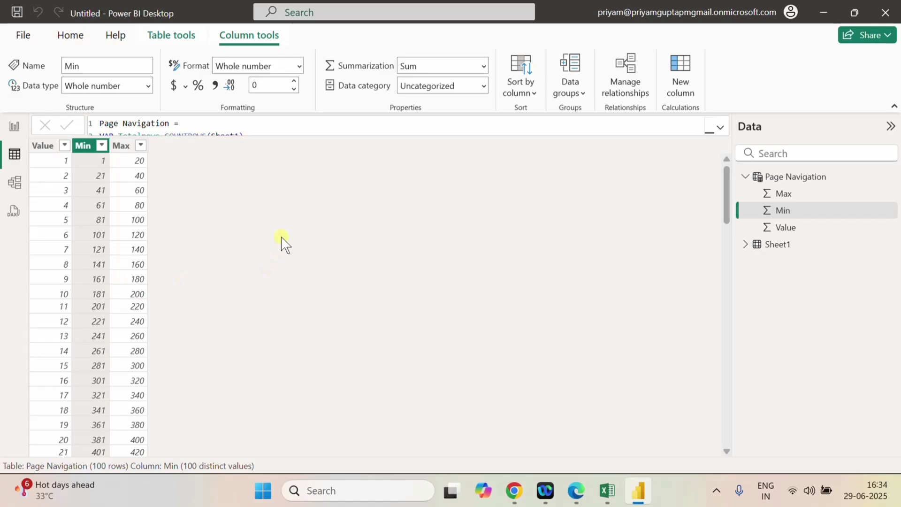
pyautogui.click(720, 128)
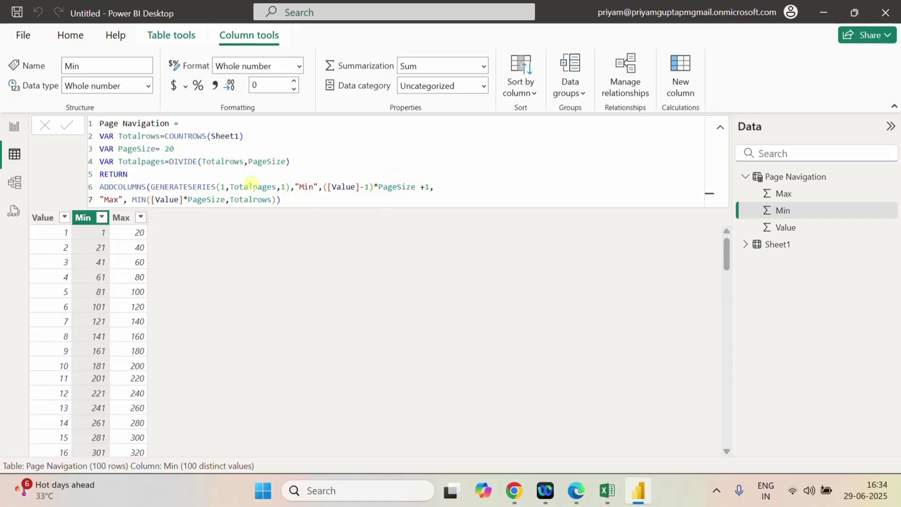
# Switch to the Book1 workbook in Excel and review the Page_Navigation formula and the explanatory notes below it
pyautogui.moveTo(607, 488)
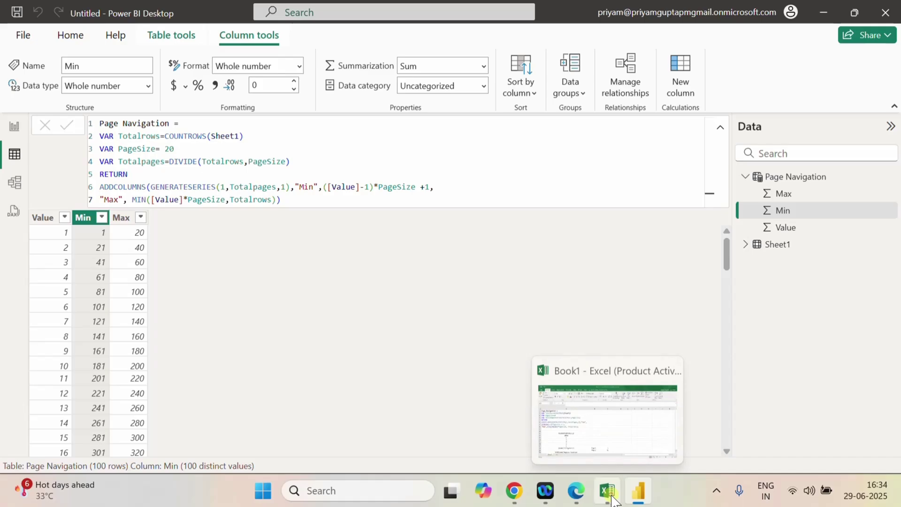
pyautogui.click(563, 422)
pyautogui.scroll(-2, 316, 289)
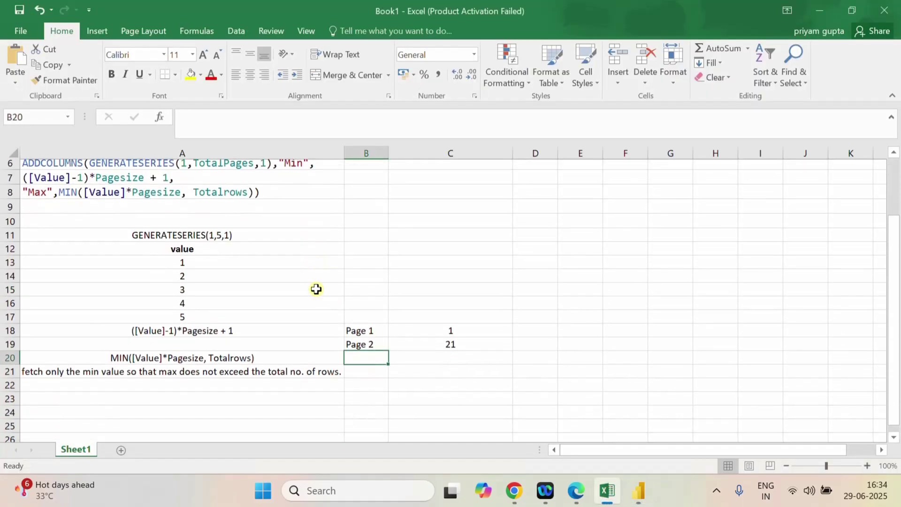
pyautogui.scroll(1, 315, 288)
pyautogui.scroll(1, 310, 284)
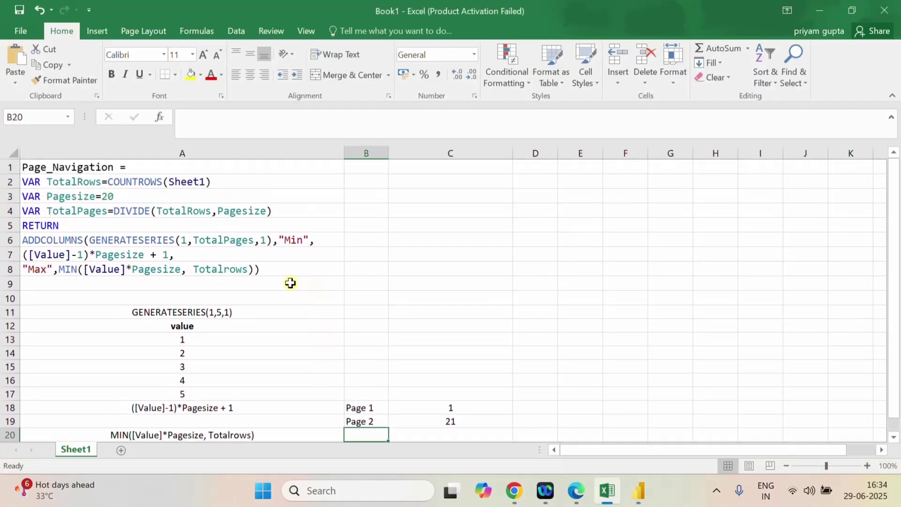
pyautogui.scroll(-1, 291, 282)
pyautogui.scroll(1, 290, 283)
pyautogui.scroll(-1, 291, 282)
pyautogui.scroll(1, 290, 282)
pyautogui.scroll(-1, 201, 242)
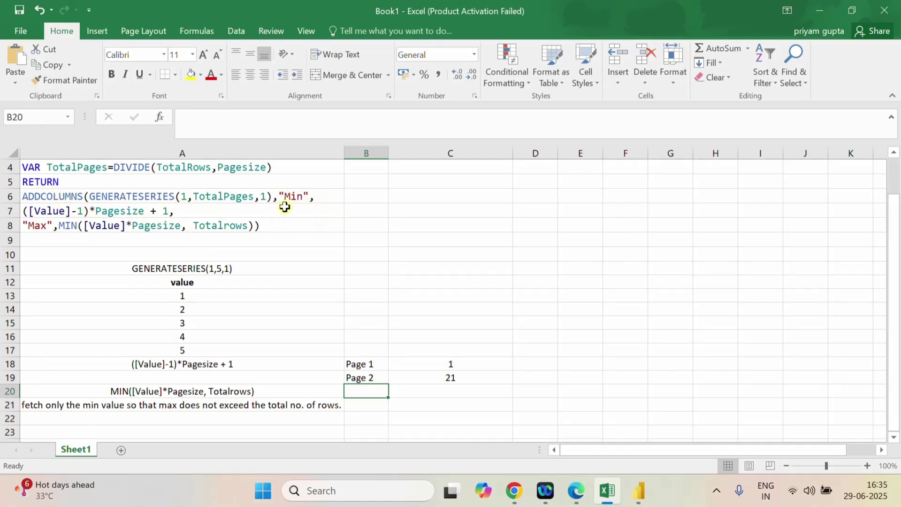
# Examine the ADDCOLUMNS line, the GENERATESERIES(1,5,1) example and the Page 1 calculation of ([Value]-1)*Pagesize + 1
pyautogui.click(130, 197)
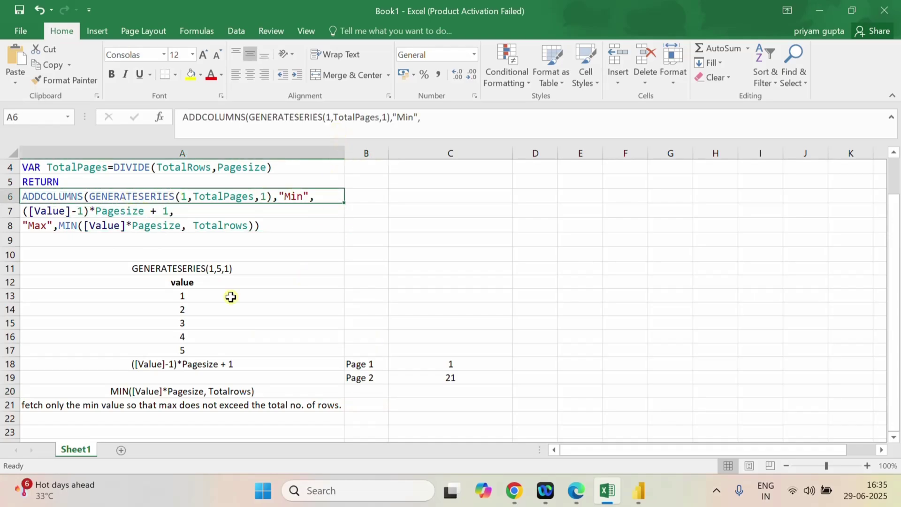
pyautogui.click(199, 255)
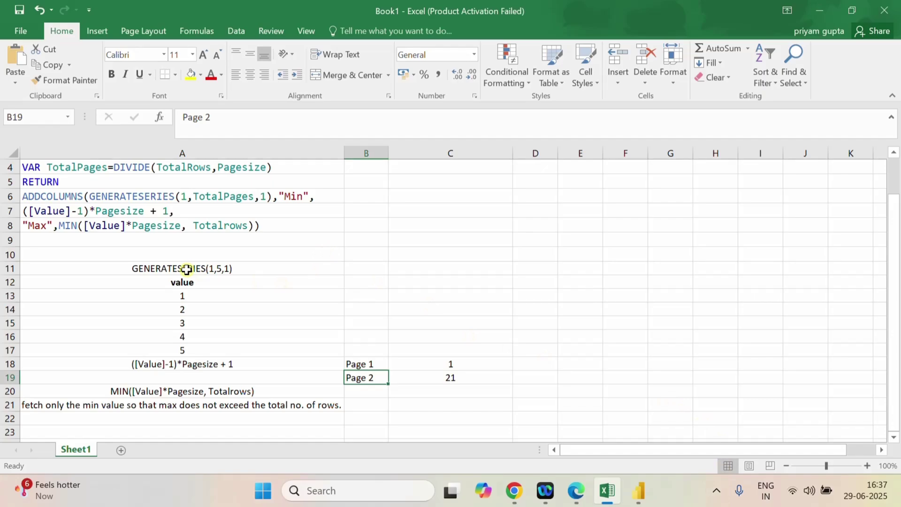
pyautogui.click(186, 269)
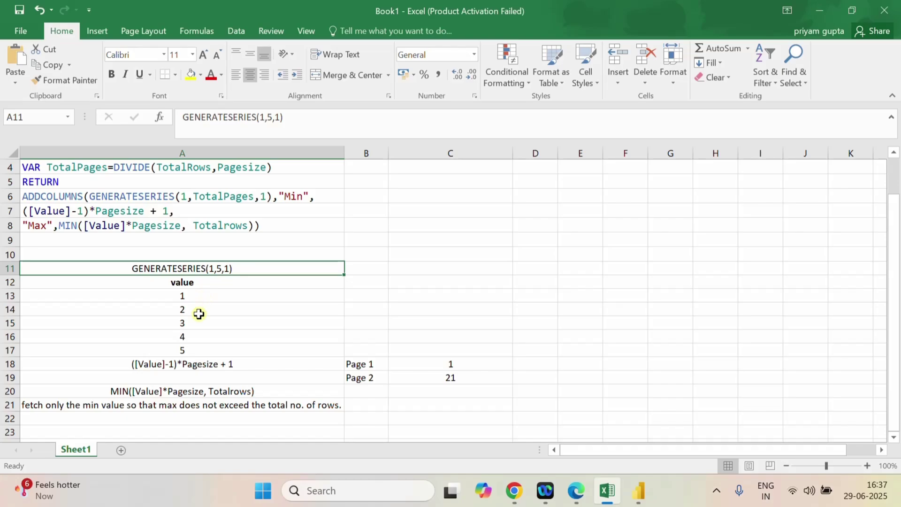
pyautogui.click(198, 369)
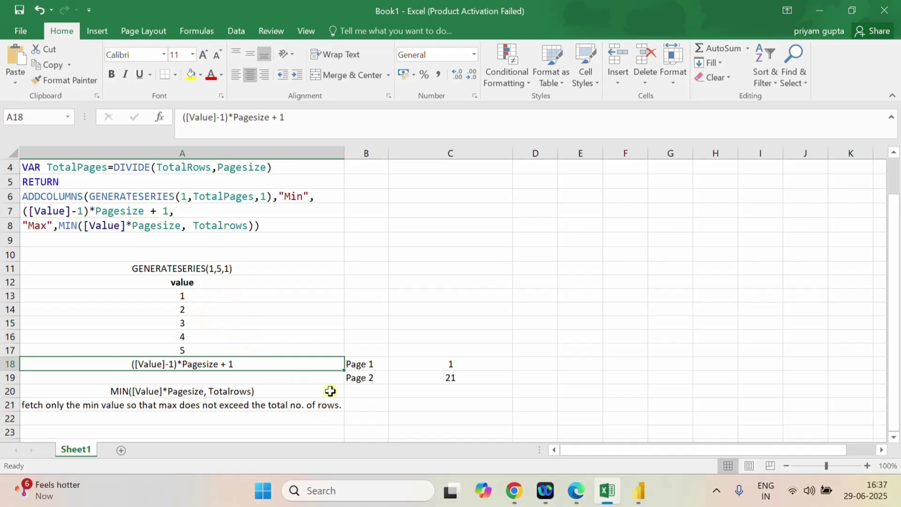
pyautogui.click(374, 368)
pyautogui.click(209, 365)
pyautogui.click(453, 366)
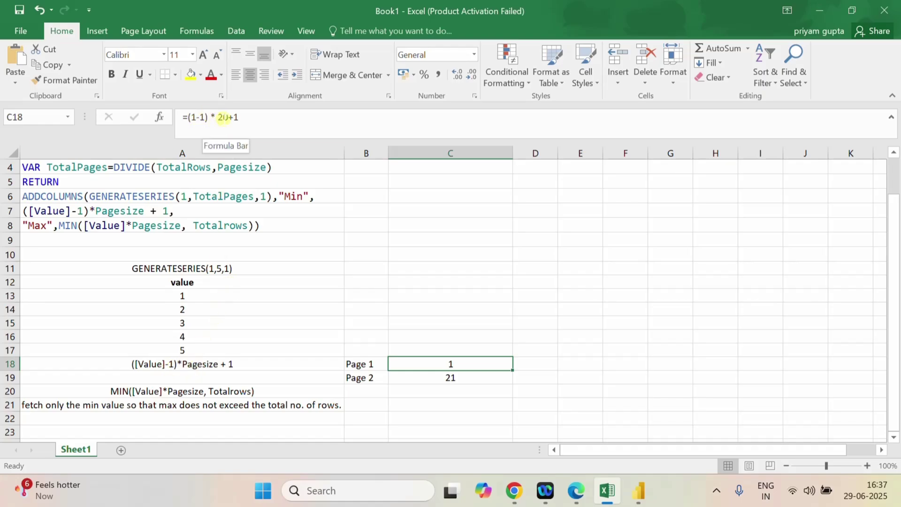
# Check the Page Navigation table in Power BI, return to Excel and compare the Page 1 and Page 2 minimum calculations
pyautogui.click(636, 490)
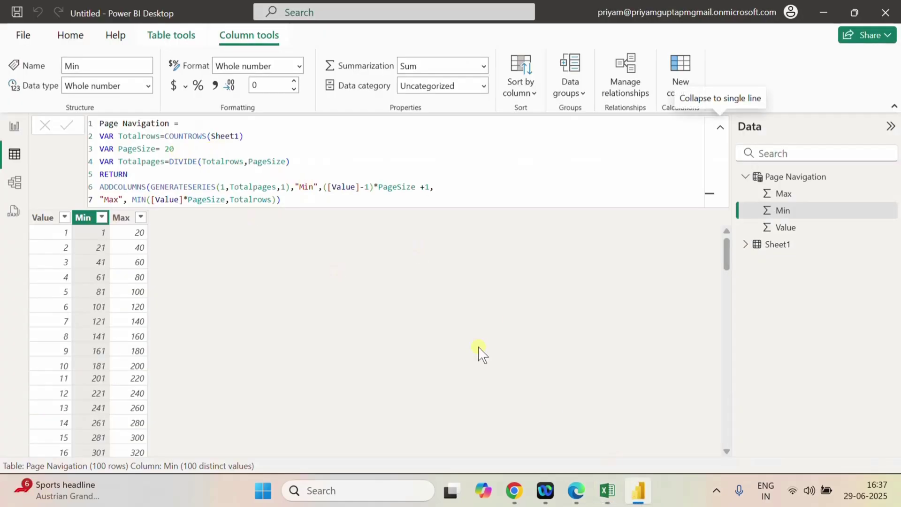
pyautogui.click(607, 491)
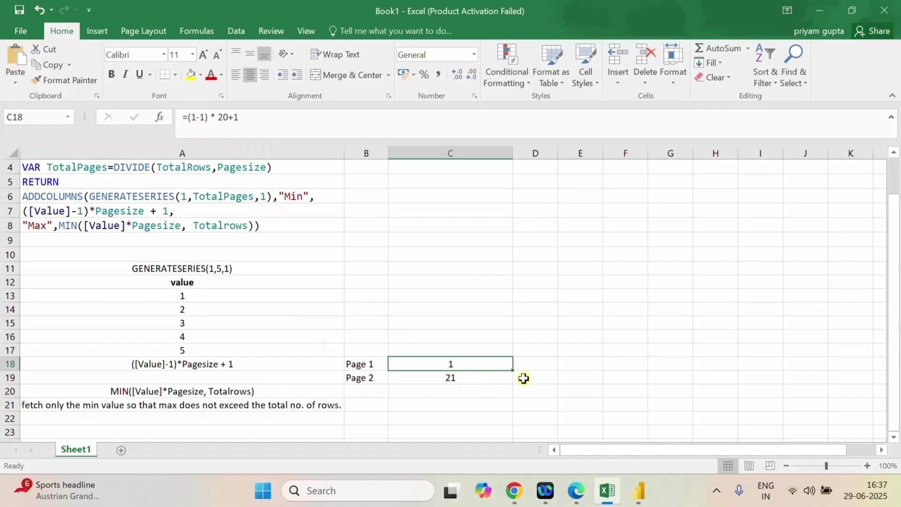
pyautogui.click(529, 364)
pyautogui.click(480, 366)
pyautogui.click(372, 378)
pyautogui.click(431, 377)
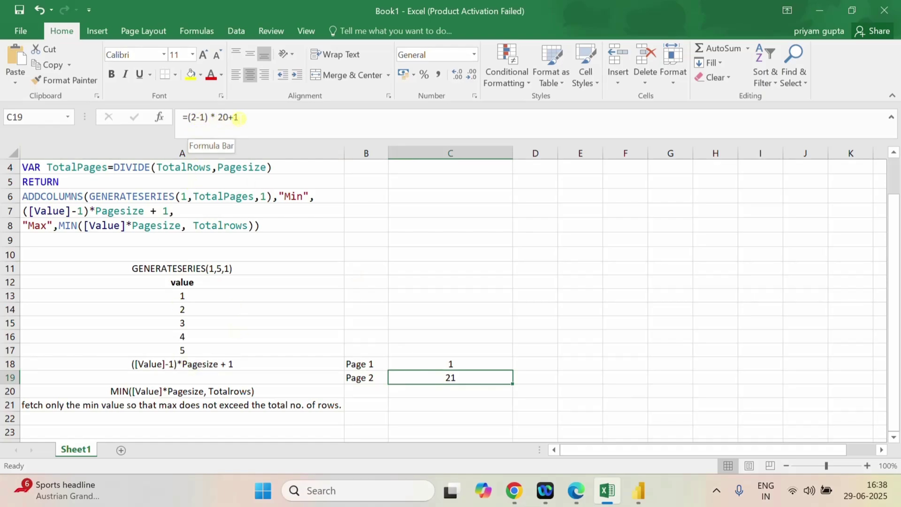
pyautogui.click(535, 378)
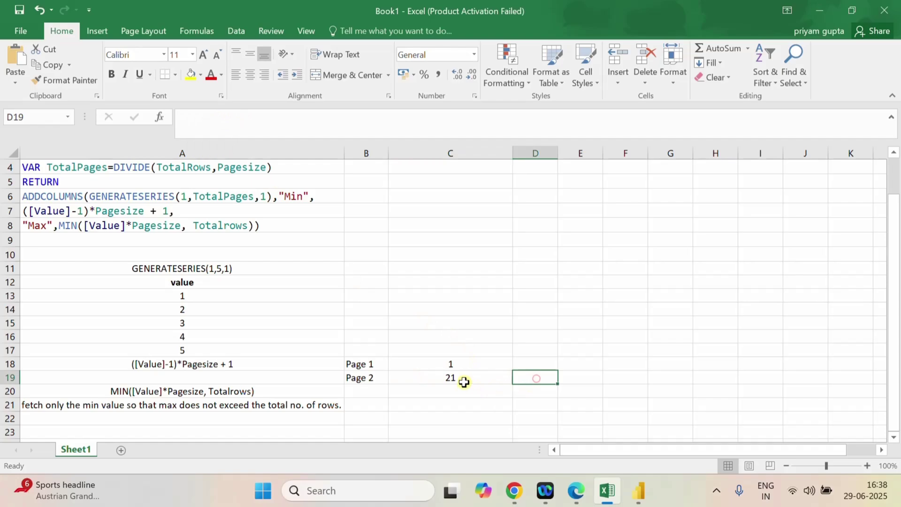
pyautogui.click(465, 381)
pyautogui.click(476, 366)
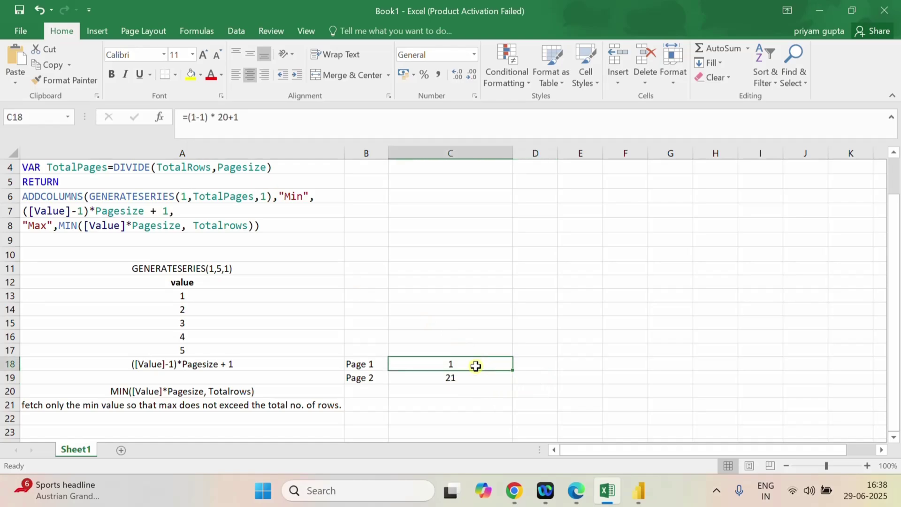
# Enter the page maximums beside the calculated minimums: 20 for Page 1 in D18 and 40 for Page 2 in D19
pyautogui.click(534, 362)
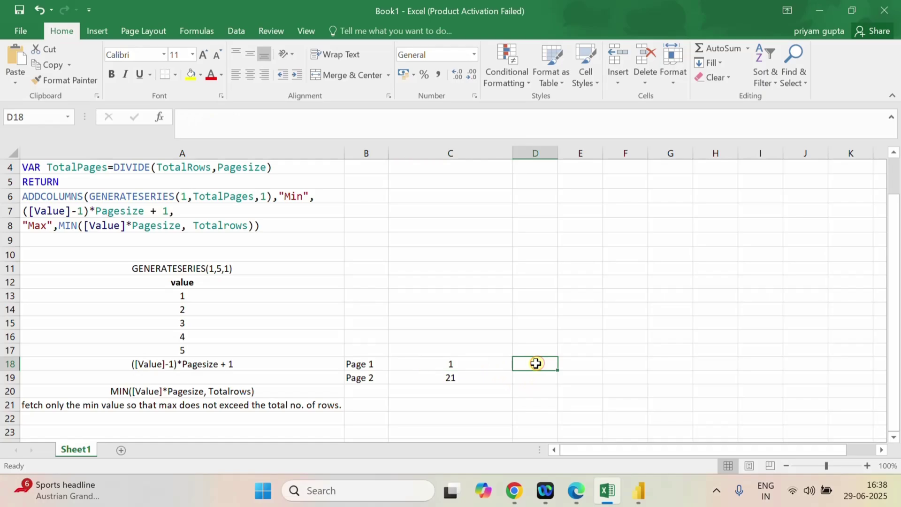
pyautogui.write('20')
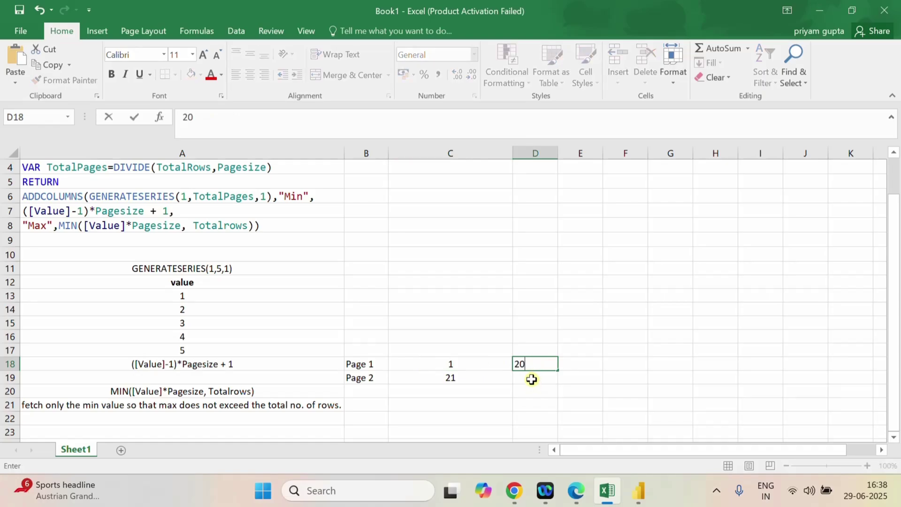
pyautogui.press('Return')
pyautogui.click(458, 377)
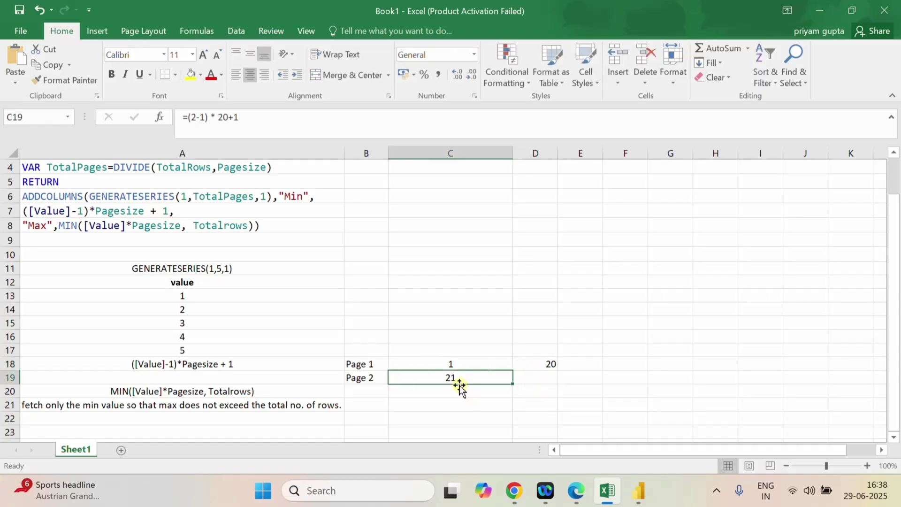
pyautogui.click(548, 380)
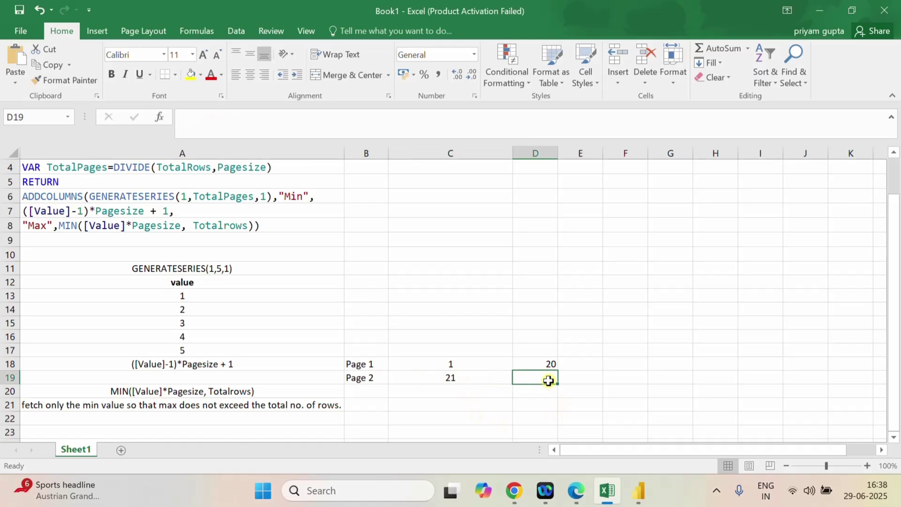
pyautogui.write('40')
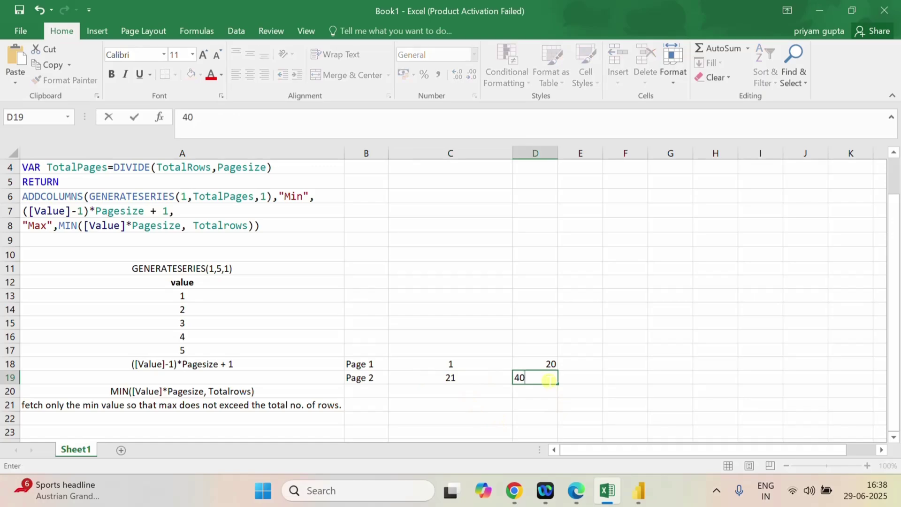
pyautogui.click(597, 384)
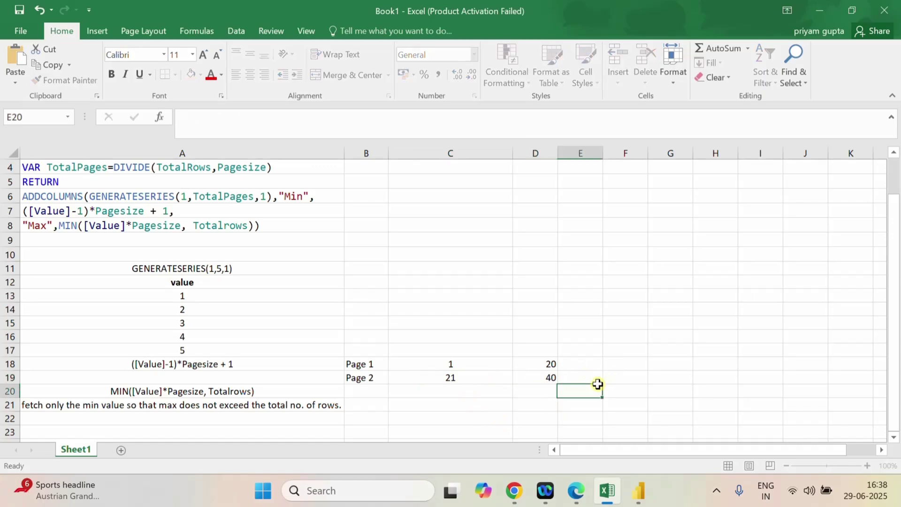
# Examine the MIN([Value]*Pagesize, Totalrows) expression and the note below it about not exceeding the total number of rows
pyautogui.click(282, 404)
pyautogui.scroll(-1, 183, 374)
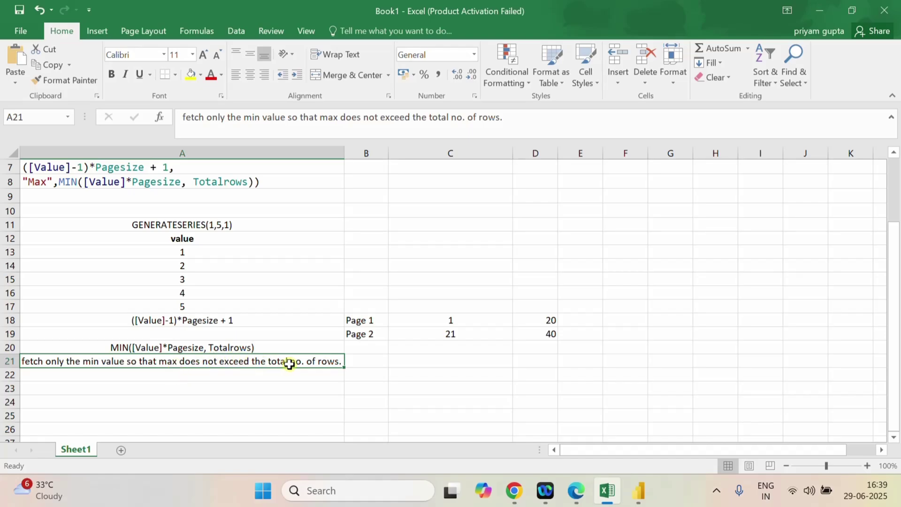
pyautogui.click(241, 346)
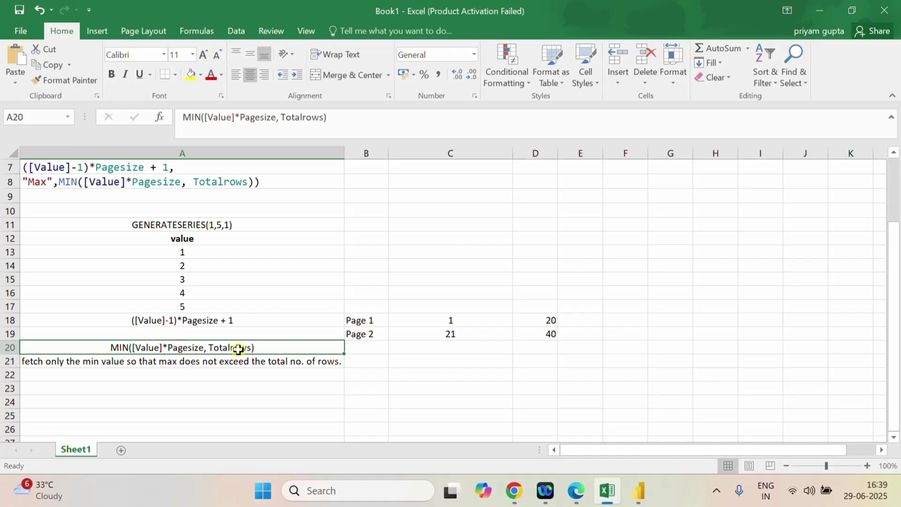
pyautogui.click(493, 398)
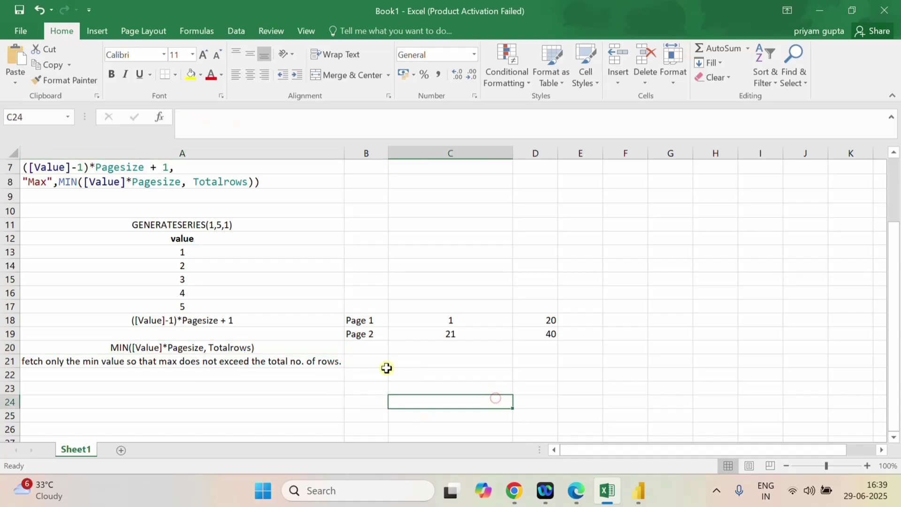
# Switch to Power BI Desktop, add a button slicer below the orders table and widen it to the table's right edge
pyautogui.click(639, 491)
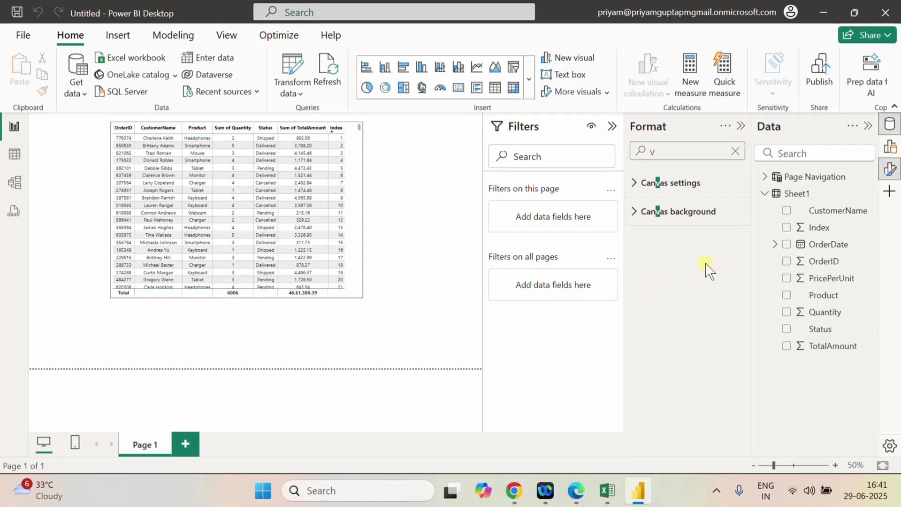
pyautogui.click(890, 147)
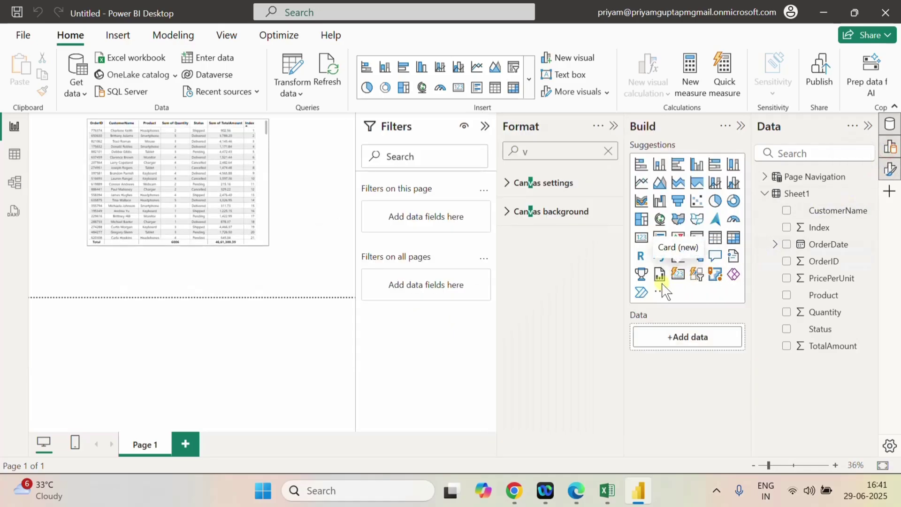
pyautogui.click(697, 275)
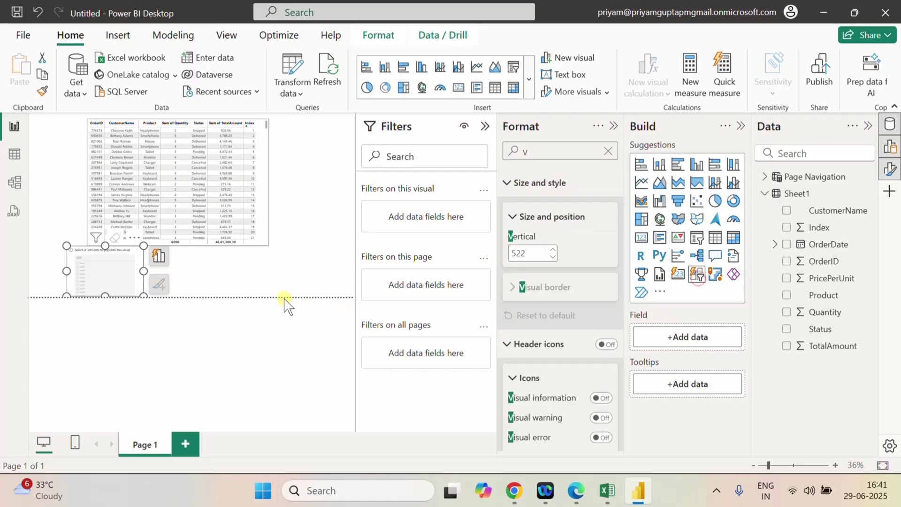
pyautogui.moveTo(143, 271); pyautogui.dragTo(268, 272)
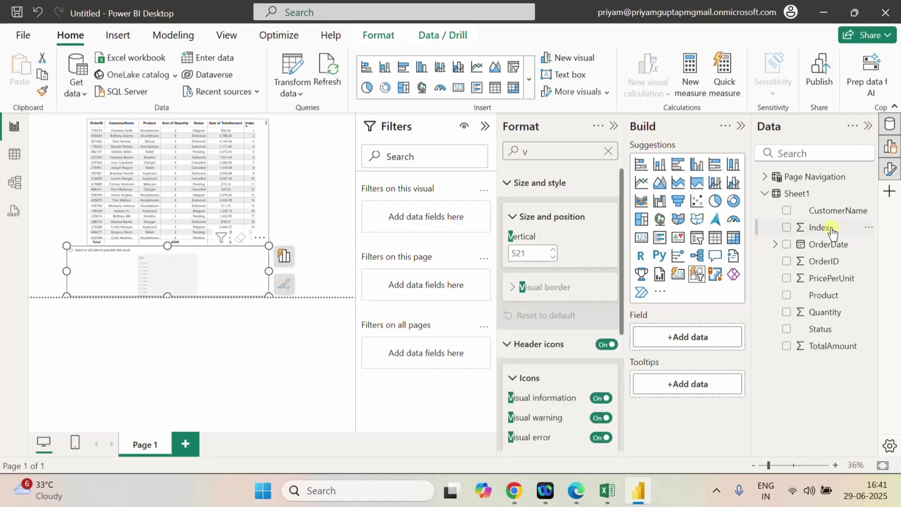
# Add the Value field of the Page Navigation table to the button slicer
pyautogui.click(765, 194)
pyautogui.click(764, 176)
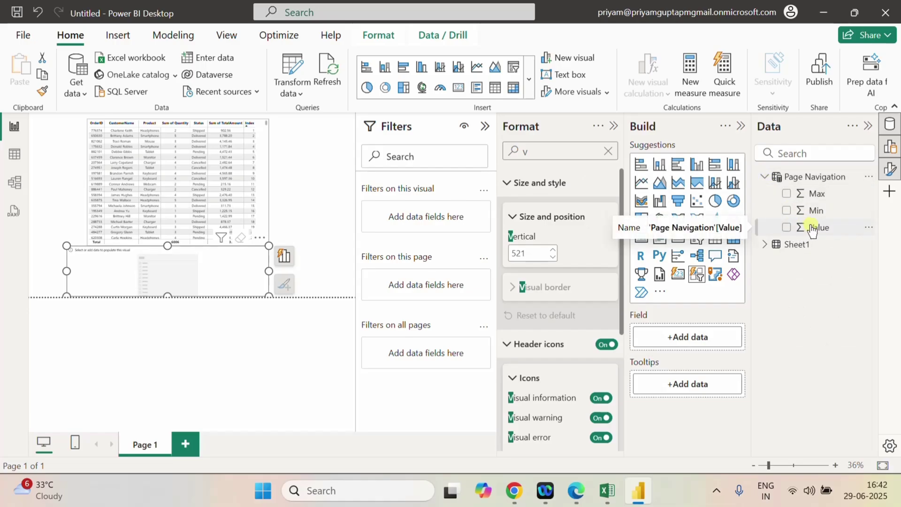
pyautogui.moveTo(812, 229); pyautogui.dragTo(721, 350)
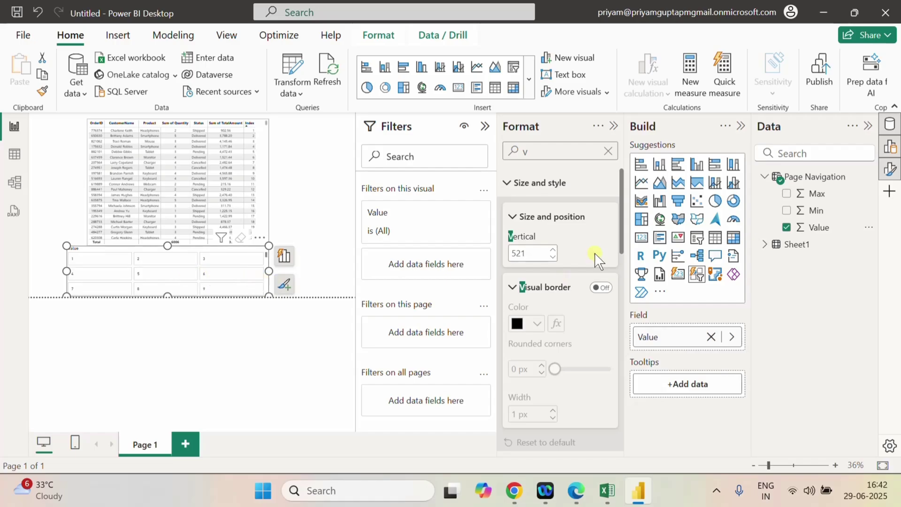
# Clear the formatting search and turn off the slicer's title
pyautogui.click(741, 126)
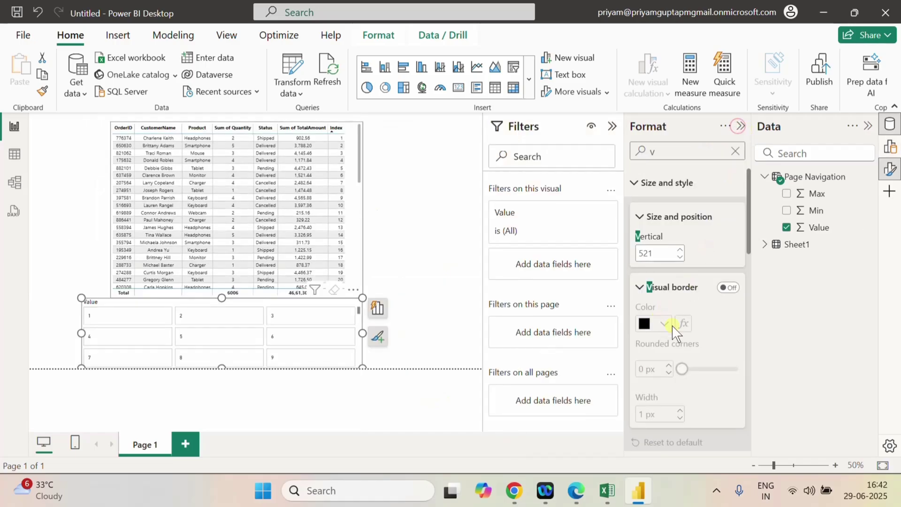
pyautogui.click(735, 151)
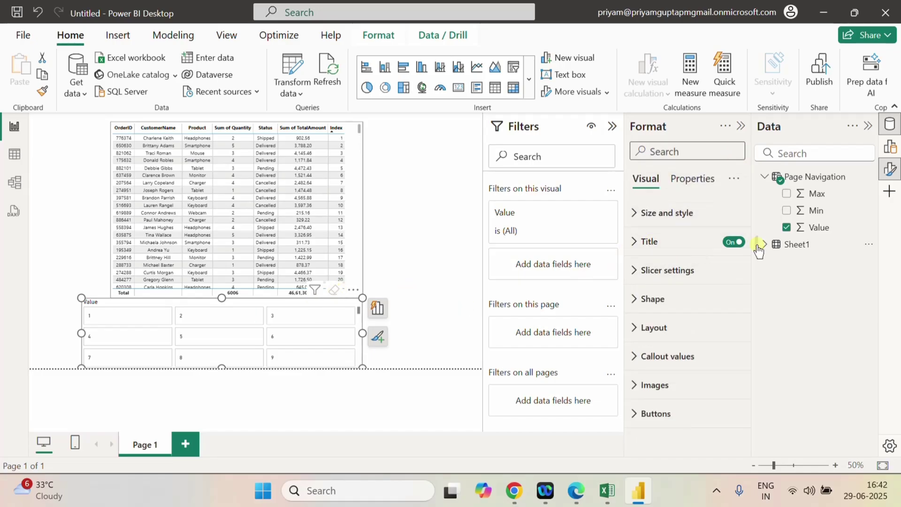
pyautogui.click(734, 241)
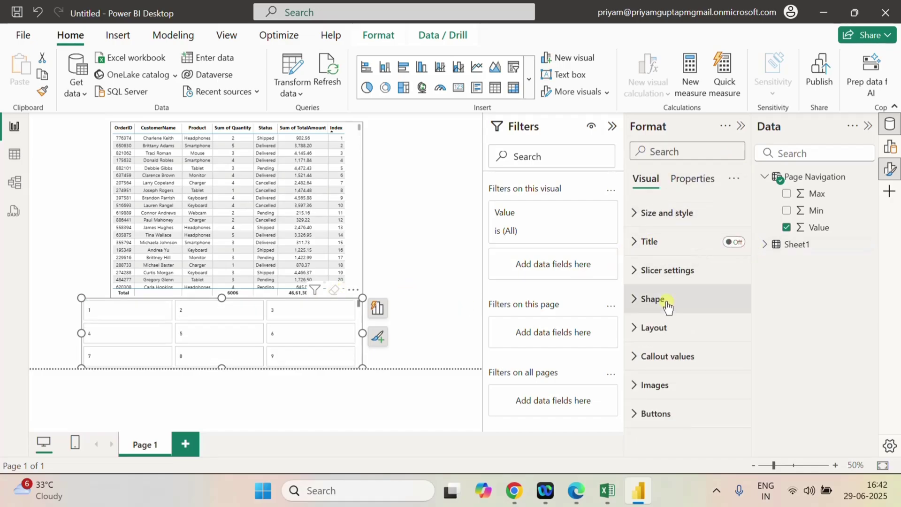
# Check the slicer's selection settings and center its callout values horizontally
pyautogui.click(632, 271)
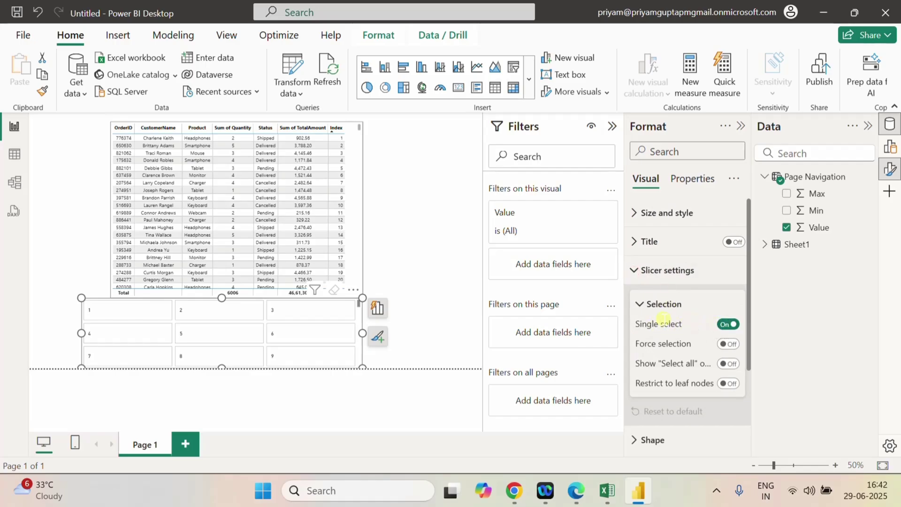
pyautogui.click(634, 272)
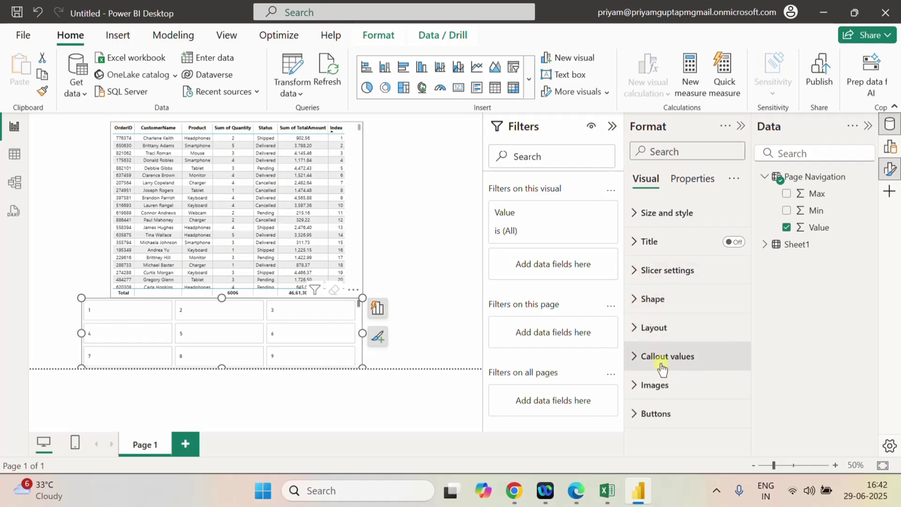
pyautogui.click(644, 366)
pyautogui.scroll(-3, 690, 389)
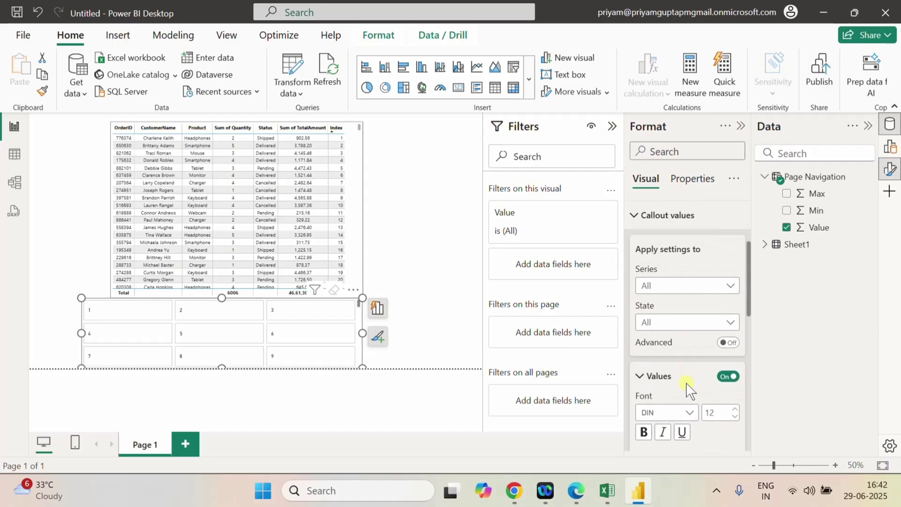
pyautogui.scroll(1, 684, 388)
pyautogui.scroll(-3, 686, 388)
pyautogui.scroll(-2, 685, 388)
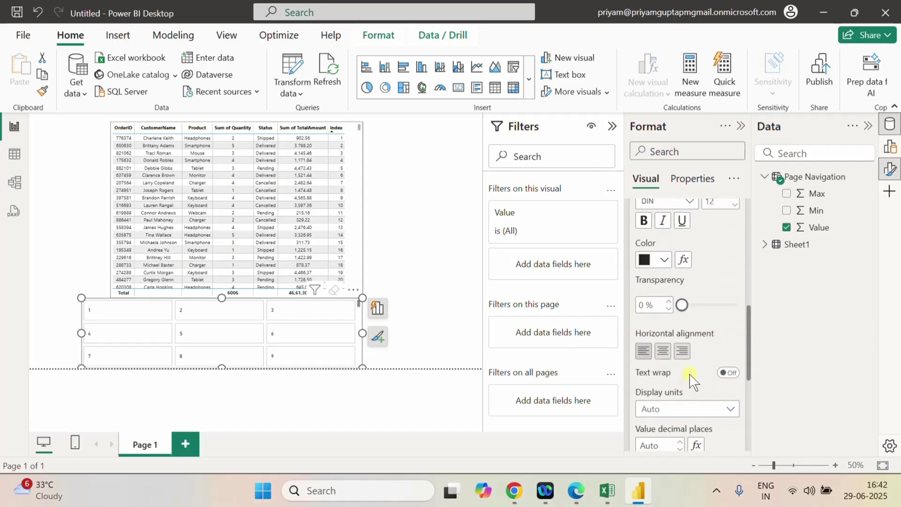
pyautogui.scroll(1, 687, 383)
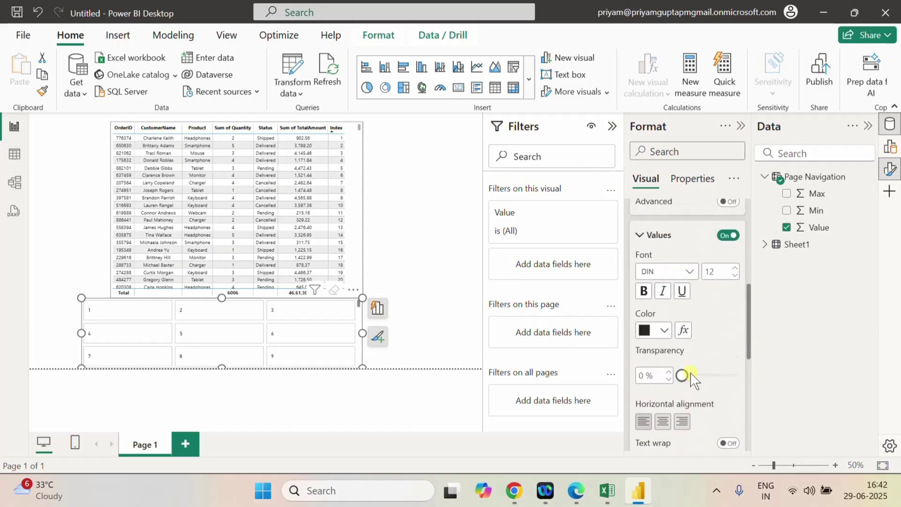
pyautogui.click(664, 422)
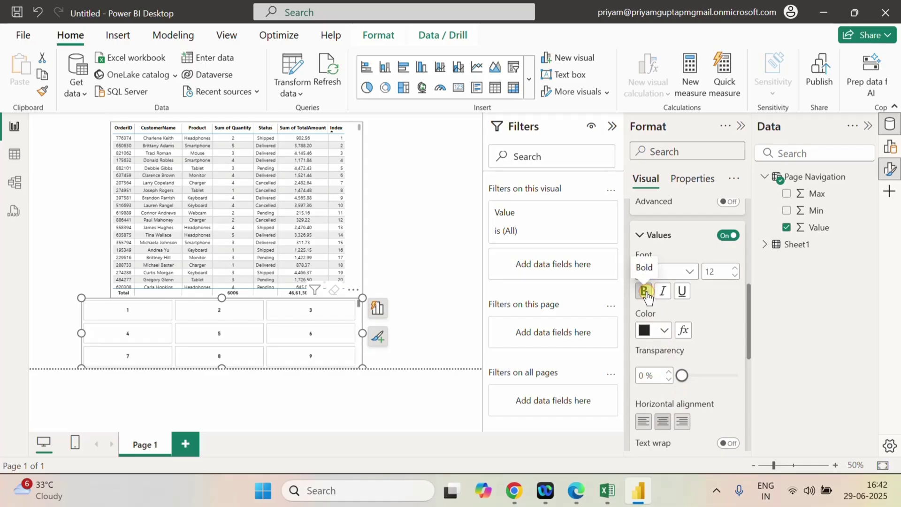
pyautogui.scroll(2, 702, 300)
pyautogui.click(639, 305)
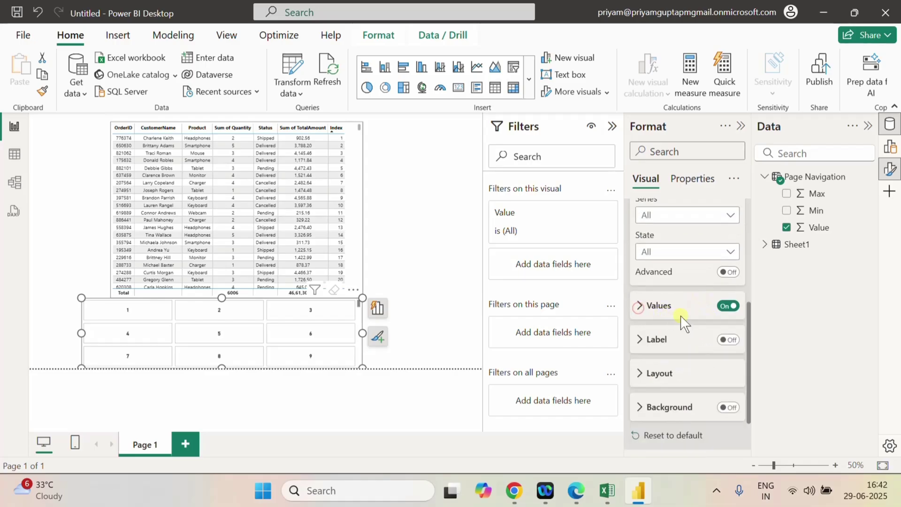
pyautogui.scroll(-1, 684, 319)
pyautogui.click(639, 317)
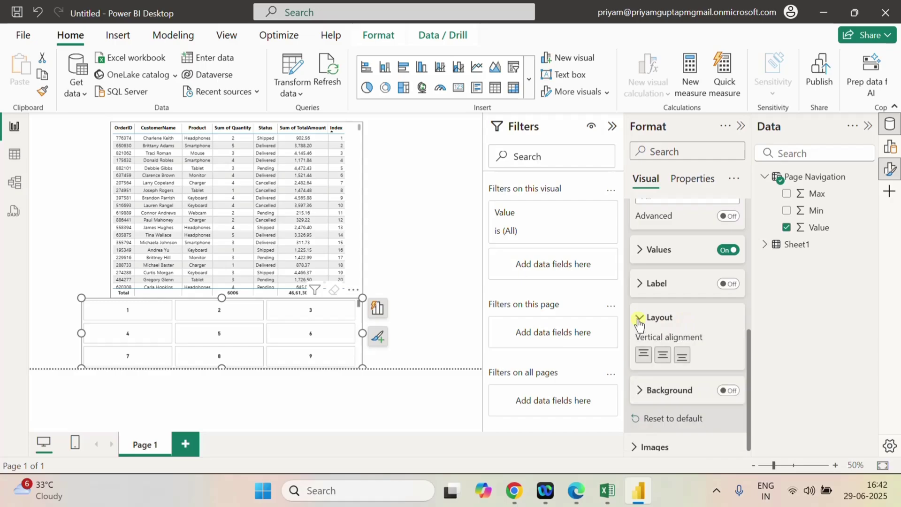
pyautogui.scroll(-1, 711, 351)
# Set the slicer's grid layout to a maximum of 1 row and 10 columns shown
pyautogui.scroll(6, 708, 352)
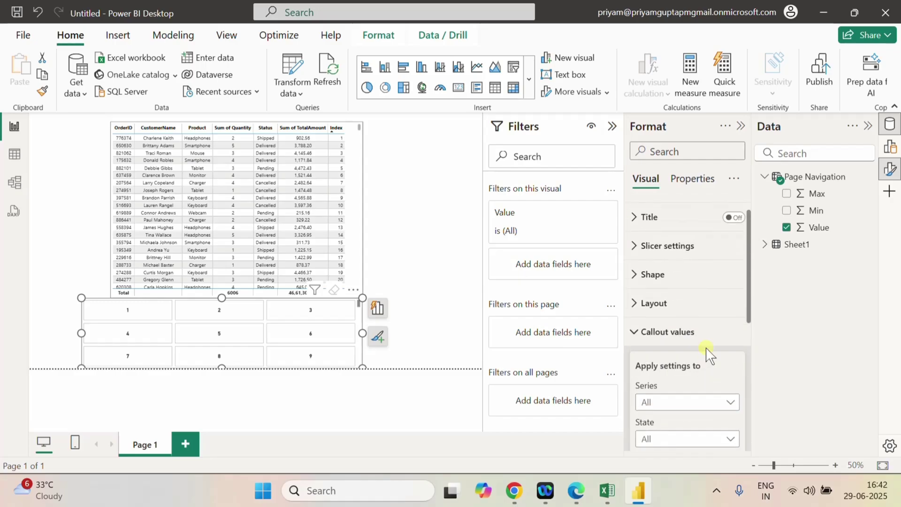
pyautogui.scroll(-4, 709, 354)
pyautogui.scroll(4, 706, 338)
pyautogui.click(704, 302)
pyautogui.doubleClick(656, 330)
pyautogui.press('BackSpace')
pyautogui.write('1')
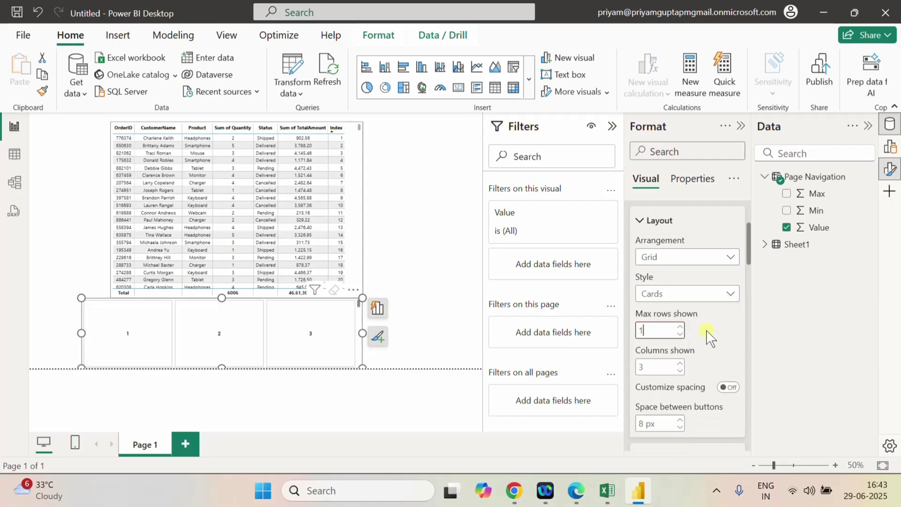
pyautogui.doubleClick(648, 368)
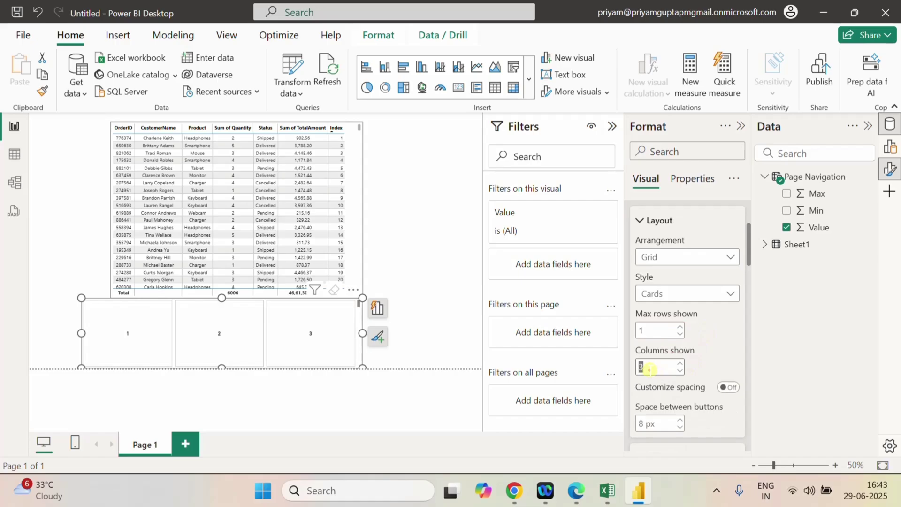
pyautogui.press('BackSpace')
pyautogui.write('10')
pyautogui.click(705, 354)
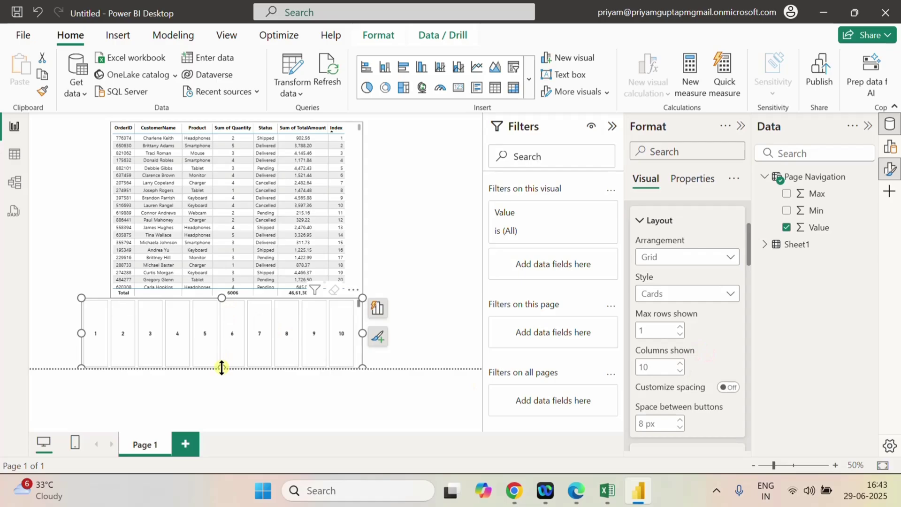
# Reduce the slicer's height to a compact strip and leave a small gap between it and the orders table
pyautogui.moveTo(222, 367); pyautogui.dragTo(227, 330)
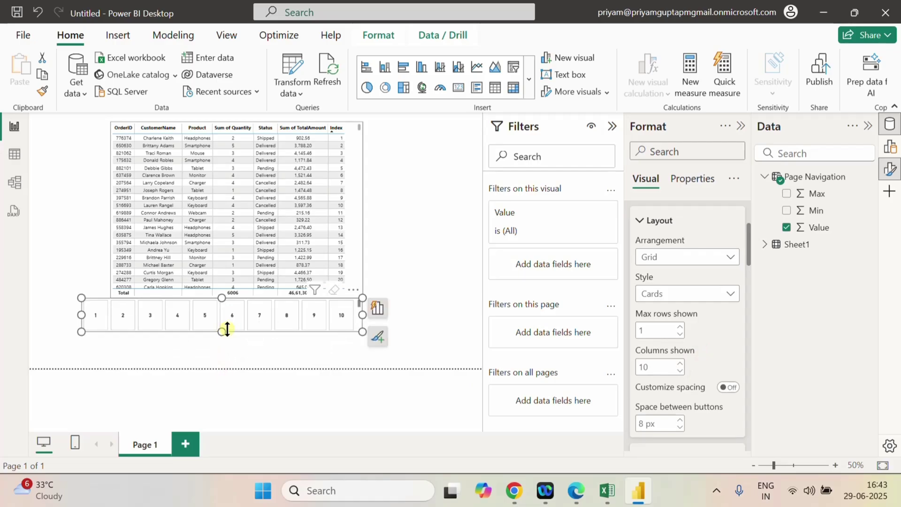
pyautogui.click(221, 301)
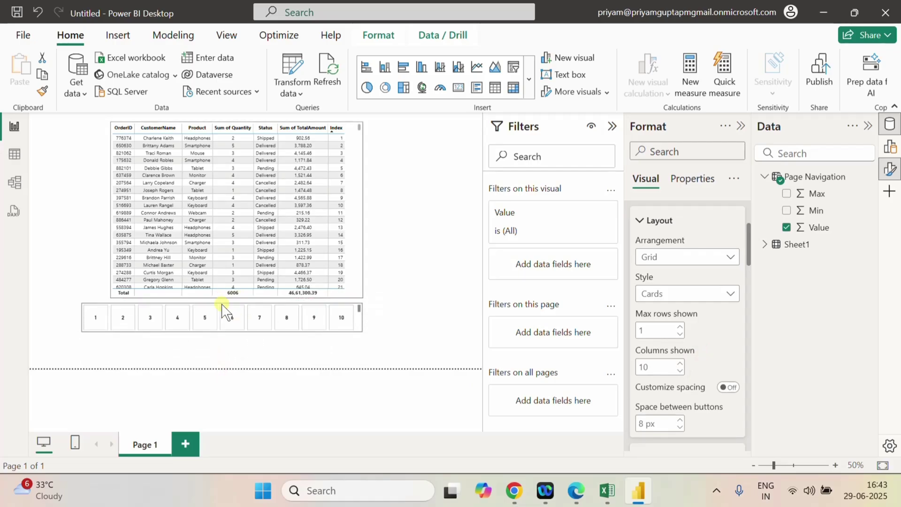
pyautogui.click(225, 310)
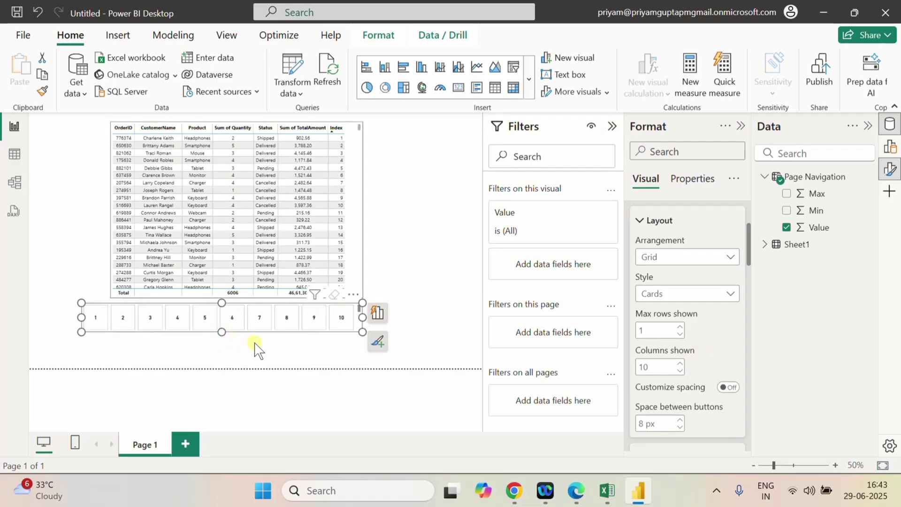
# Set the slicer's overflow style to Paginated and its overflow direction to Horizontal
pyautogui.click(357, 323)
pyautogui.click(357, 322)
pyautogui.scroll(-5, 684, 389)
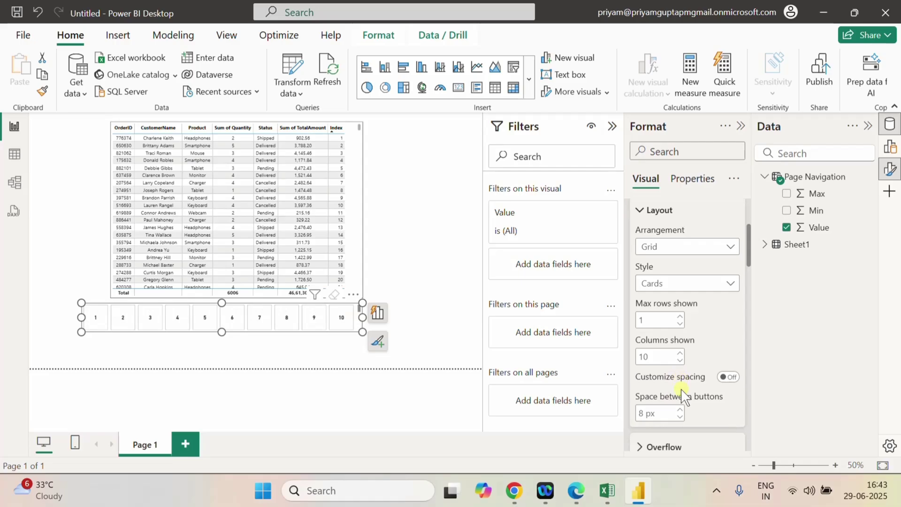
pyautogui.click(638, 317)
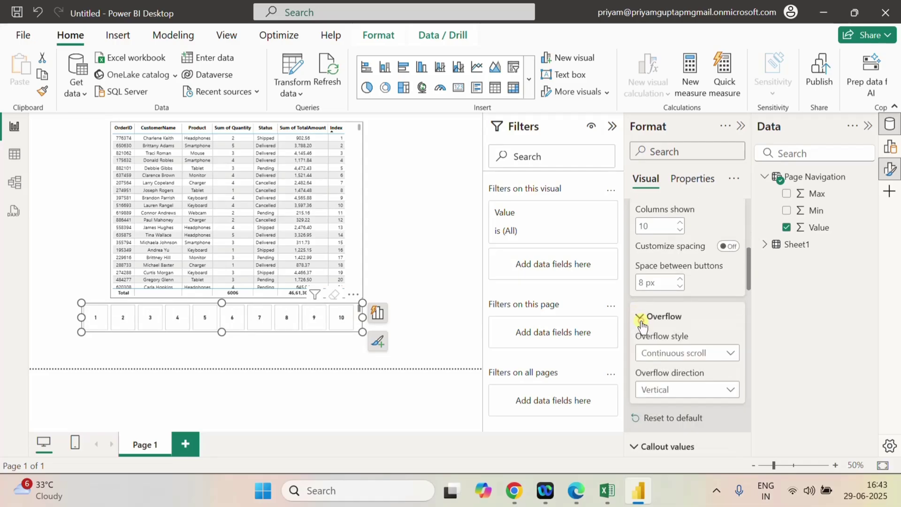
pyautogui.click(698, 358)
pyautogui.click(666, 369)
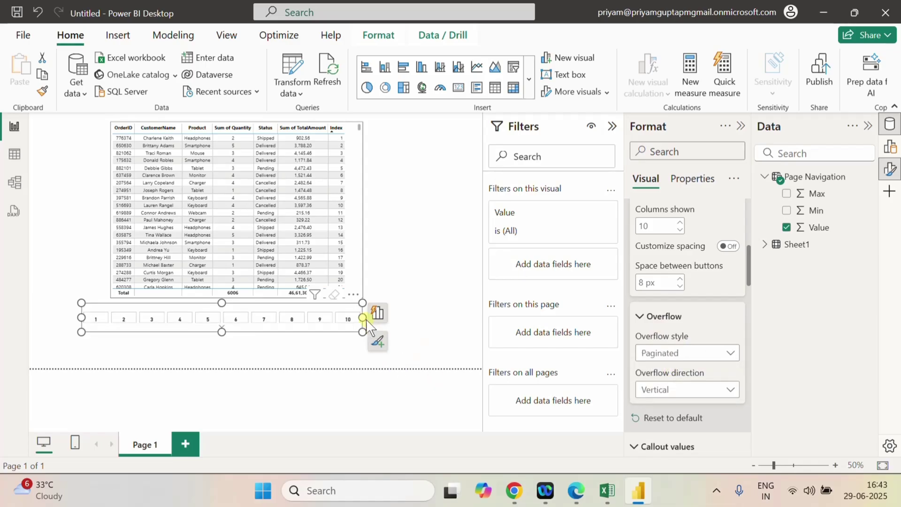
pyautogui.click(692, 391)
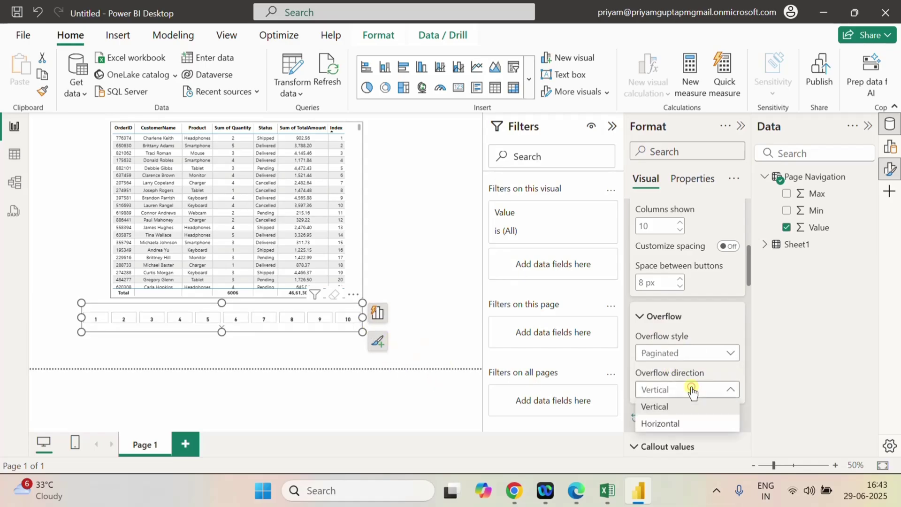
pyautogui.click(663, 421)
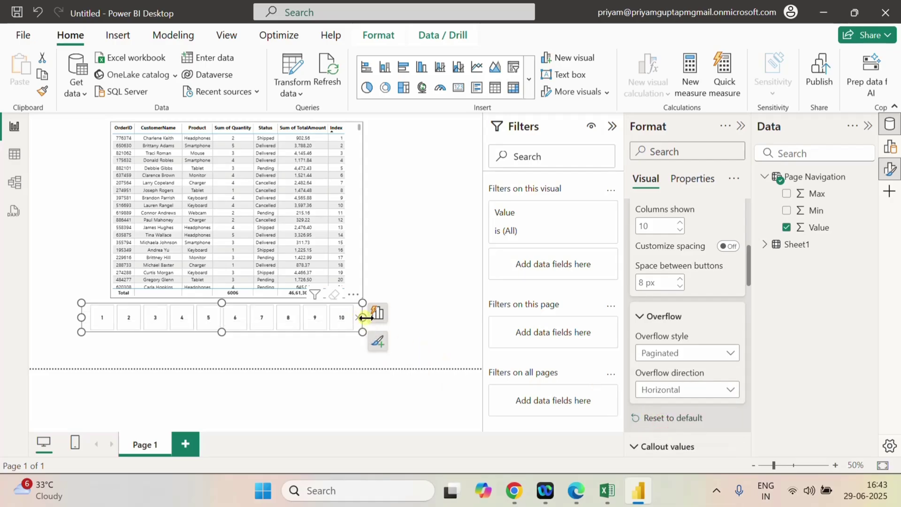
# Narrow the slicer so that its left edge lines up with the left edge of the orders table
pyautogui.moveTo(365, 318); pyautogui.dragTo(365, 318)
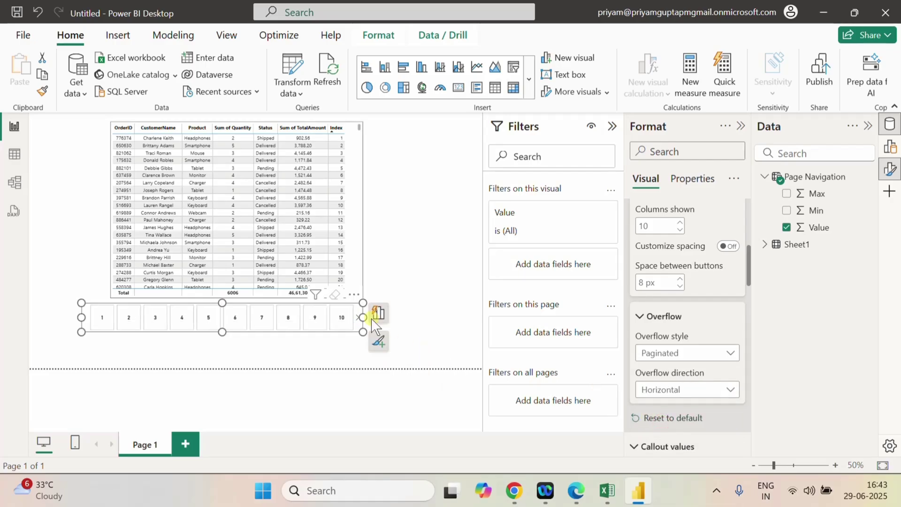
pyautogui.click(434, 303)
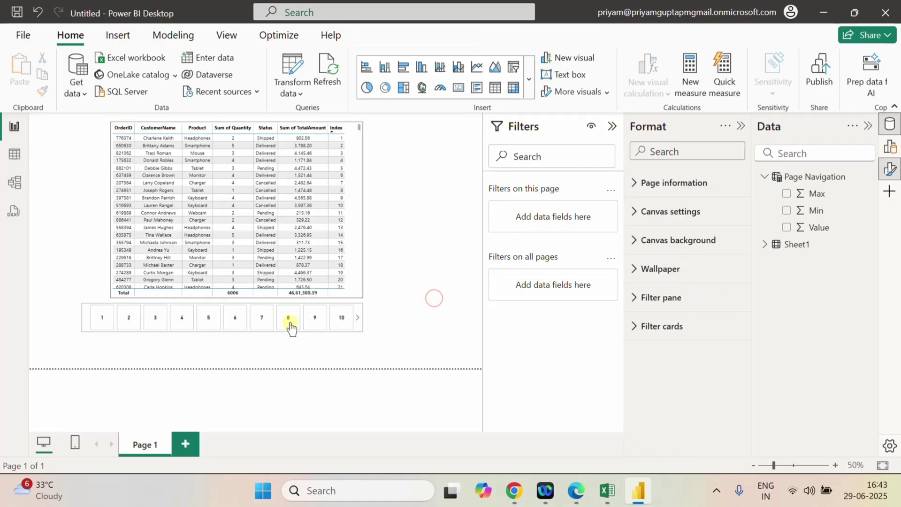
pyautogui.click(88, 329)
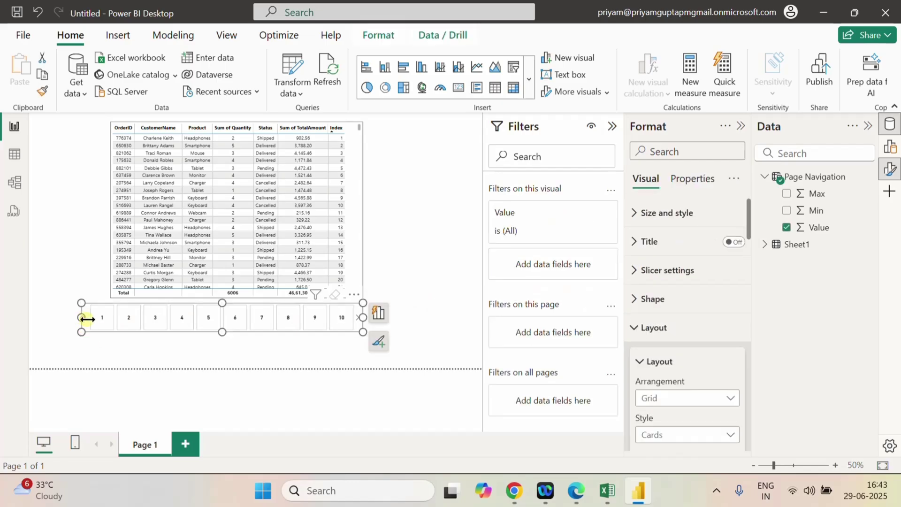
pyautogui.moveTo(87, 318); pyautogui.dragTo(110, 326)
# Move the slicer down to the page's lower boundary and extend the orders table's height to just above it
pyautogui.press('Down')
pyautogui.press('Down')
pyautogui.press('Down')
pyautogui.press('Down')
pyautogui.press('Down')
pyautogui.press('Down')
pyautogui.press('Down')
pyautogui.press('Down')
pyautogui.press('Down')
pyautogui.press('Down')
pyautogui.press('Down')
pyautogui.press('Down')
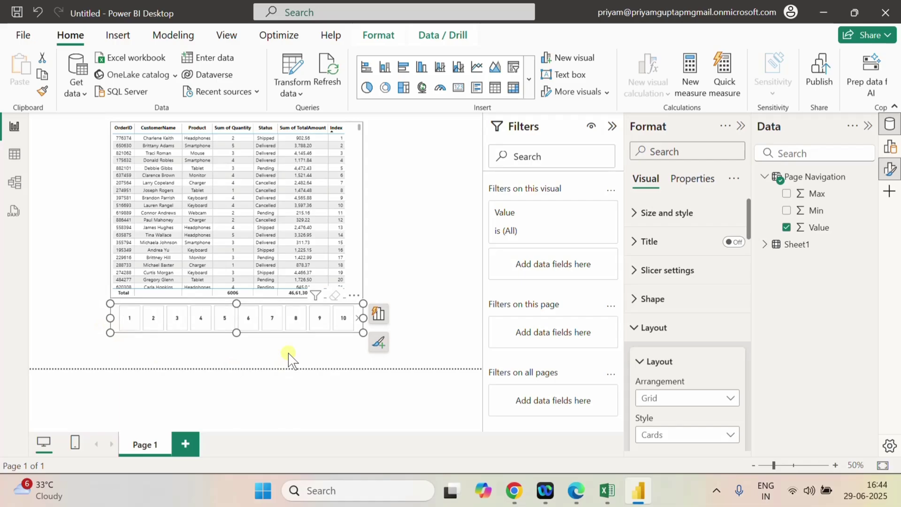
pyautogui.press('Down')
pyautogui.press('Down')
pyautogui.press('Down')
pyautogui.press('Down')
pyautogui.press('Down')
pyautogui.press('Down')
pyautogui.press('Down')
pyautogui.press('Down')
pyautogui.press('Down')
pyautogui.press('Down')
pyautogui.press('Down')
pyautogui.press('Down')
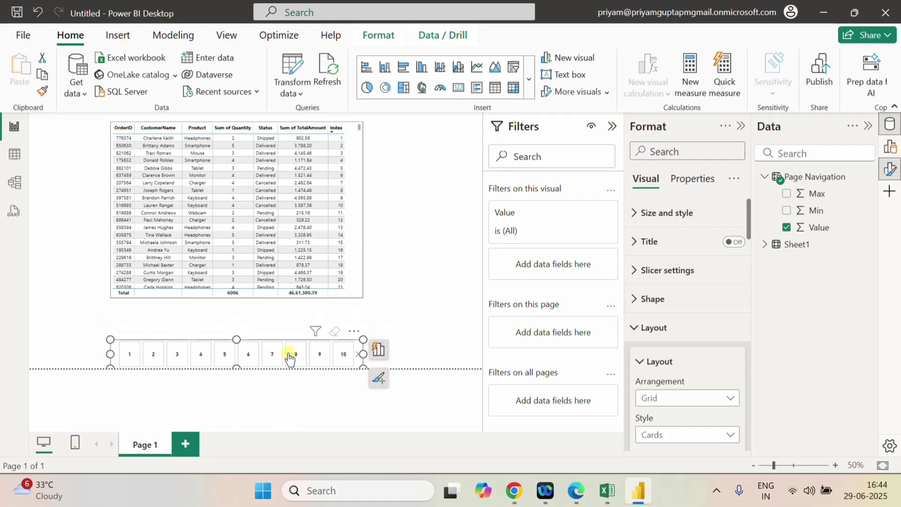
pyautogui.click(112, 295)
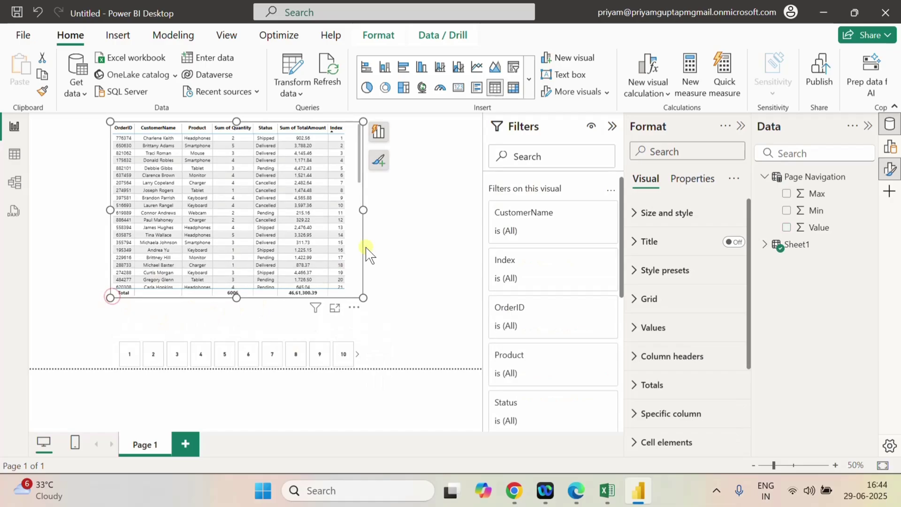
pyautogui.moveTo(236, 298); pyautogui.dragTo(235, 328)
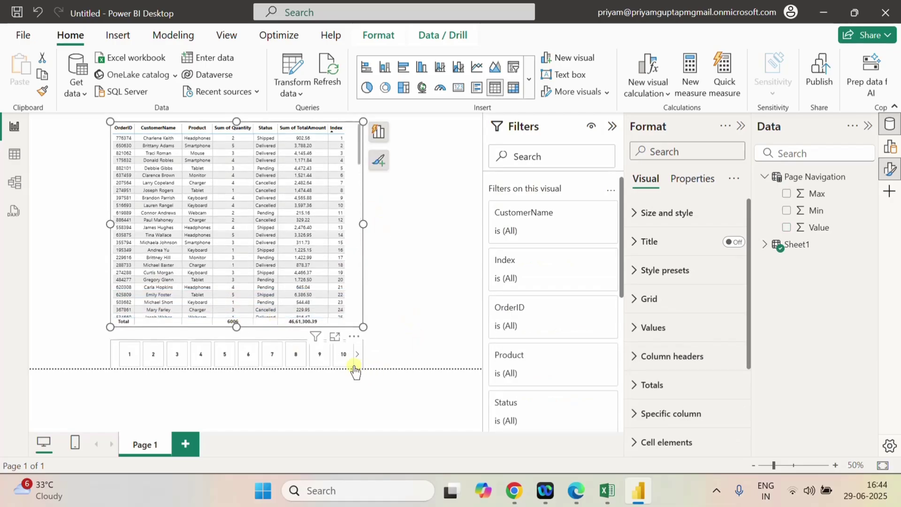
# Try the slicer's page buttons 1, 2 and 3, and leave page 1 selected
pyautogui.click(147, 357)
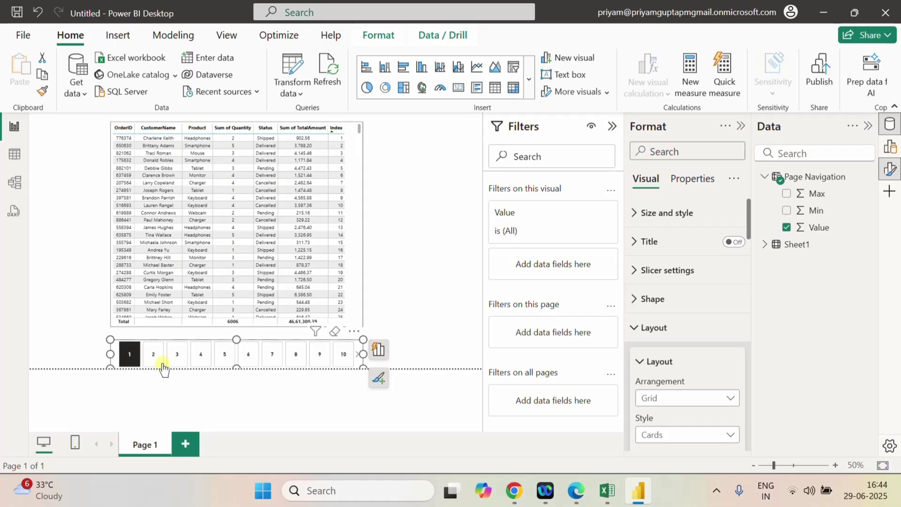
pyautogui.click(162, 365)
pyautogui.click(129, 358)
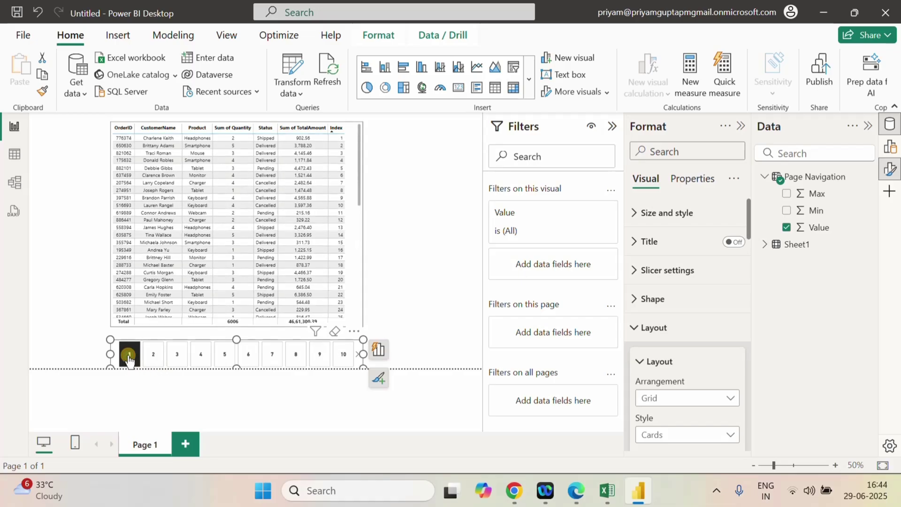
pyautogui.click(153, 359)
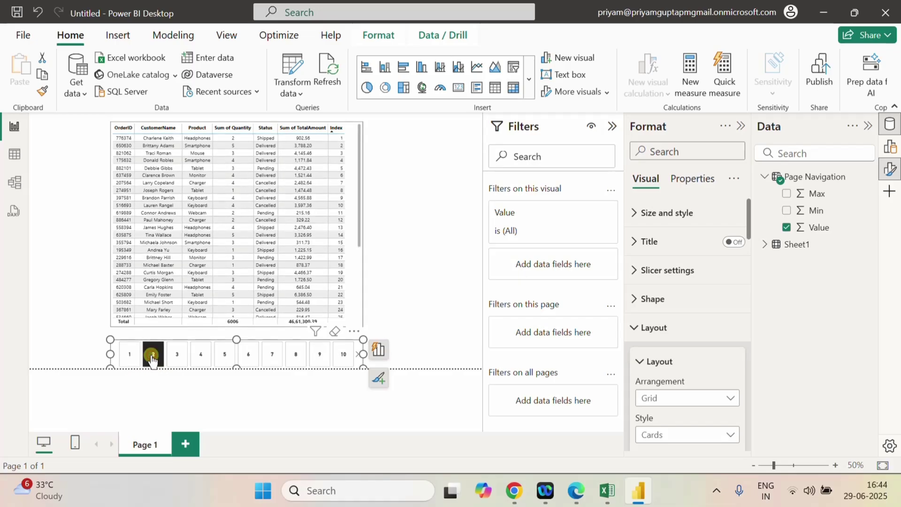
pyautogui.click(177, 358)
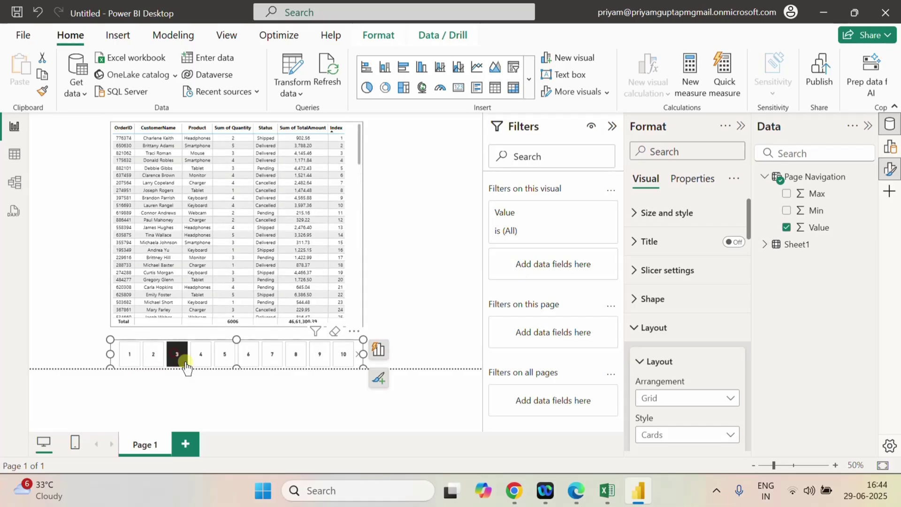
pyautogui.click(130, 357)
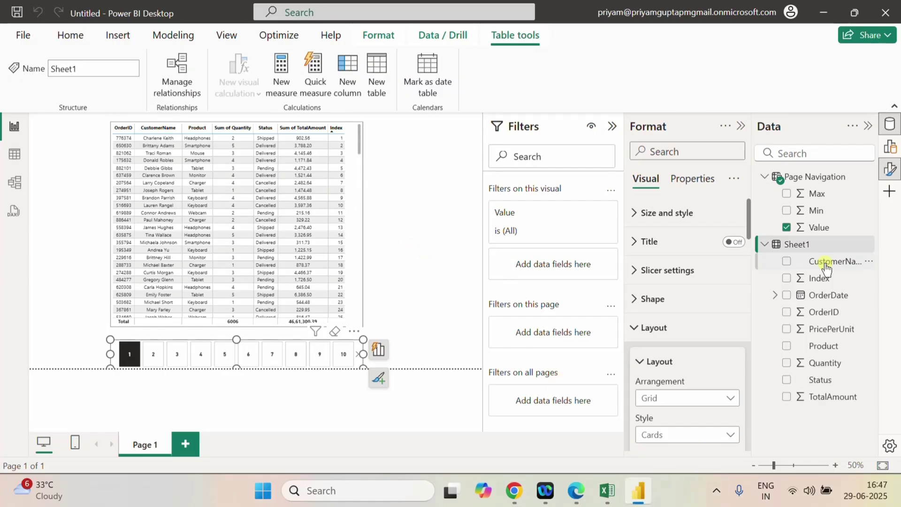
# Create a new measure in the Sheet1 table and name it "slicer selection"
pyautogui.rightClick(825, 267)
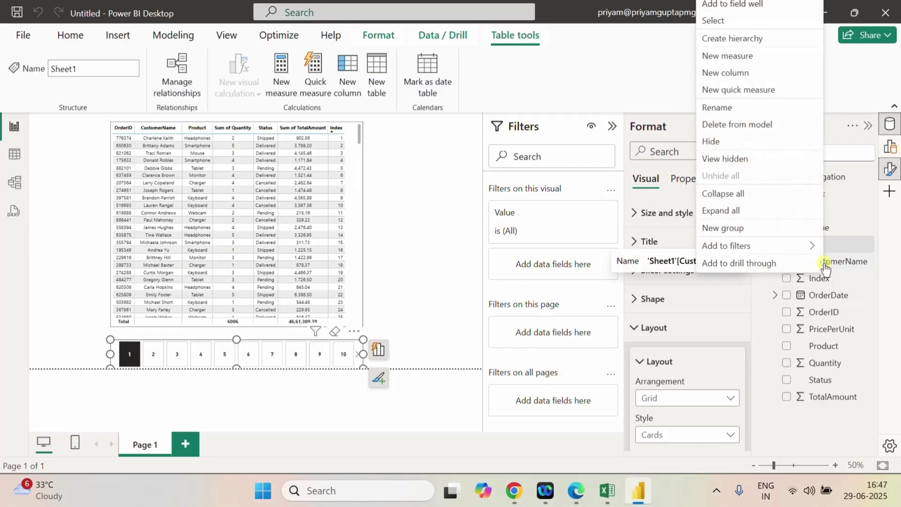
pyautogui.click(726, 57)
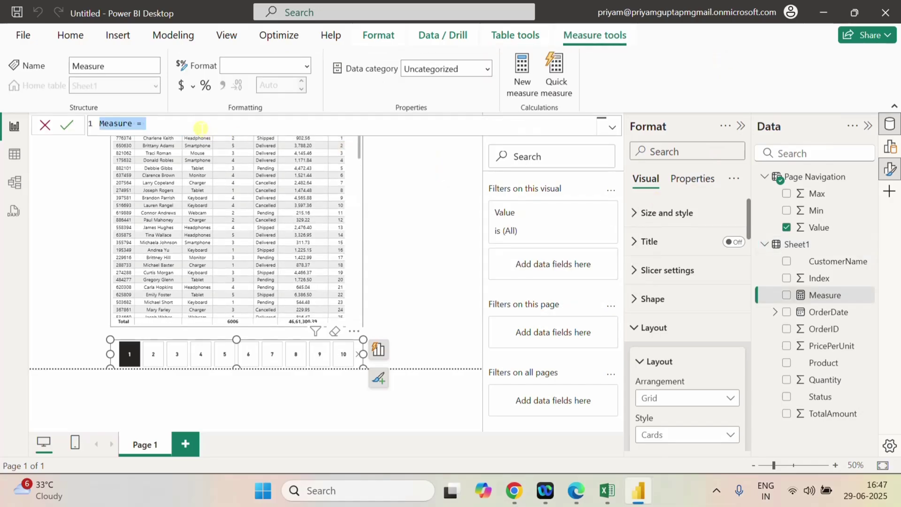
pyautogui.write('selection=')
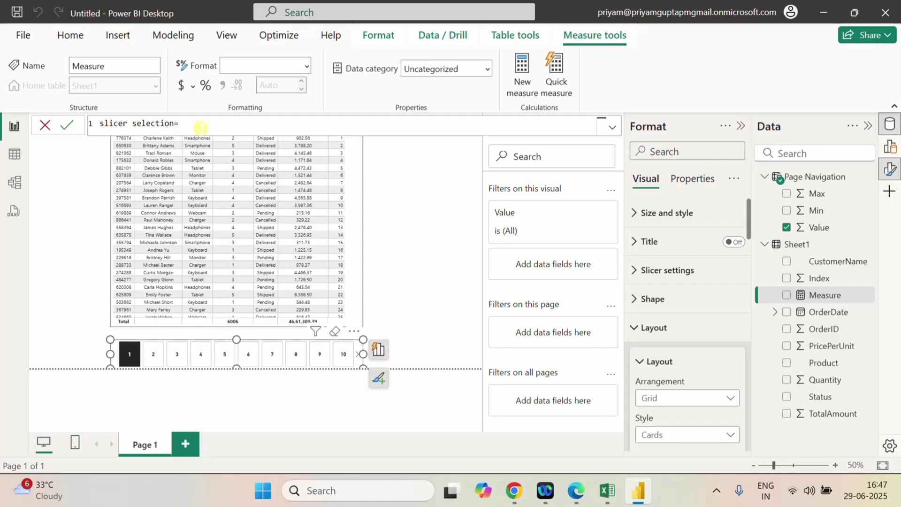
# Add a variable minvalue to the measure that returns SELECTEDVALUE('Page Navigation'[Min])
pyautogui.hotkey('shift', 'Return')
pyautogui.write('min')
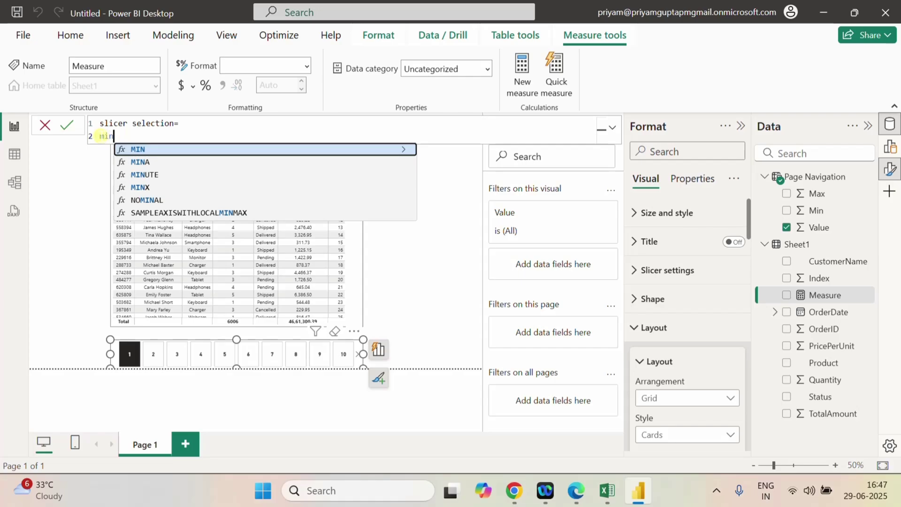
pyautogui.doubleClick(98, 137)
pyautogui.write('var')
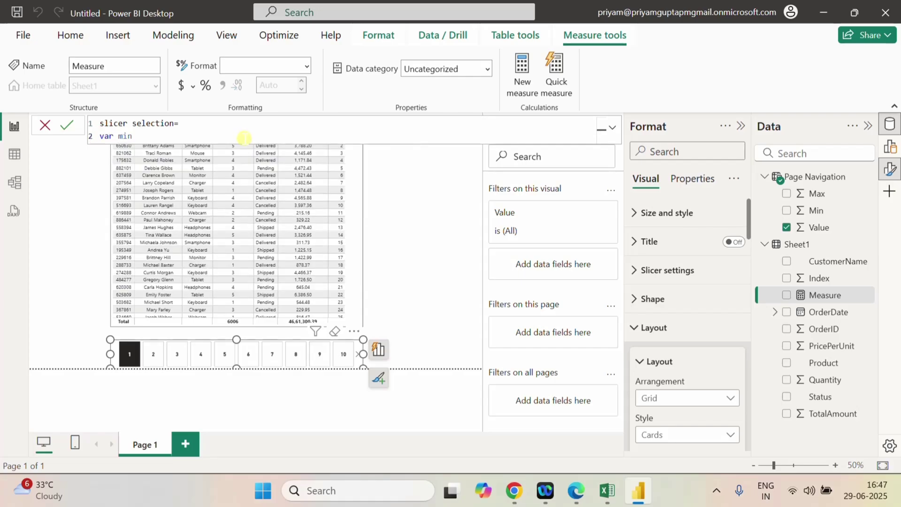
pyautogui.press('End')
pyautogui.write('va')
pyautogui.write('lue=sel')
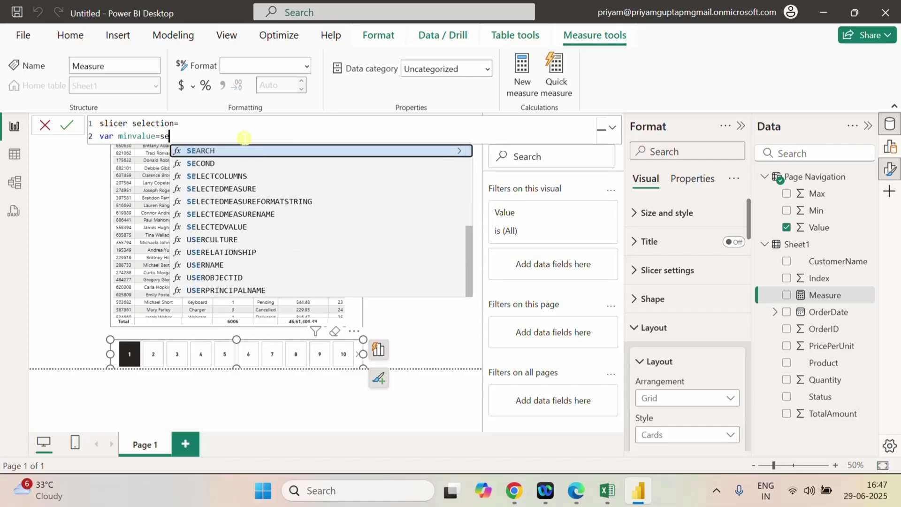
pyautogui.click(248, 225)
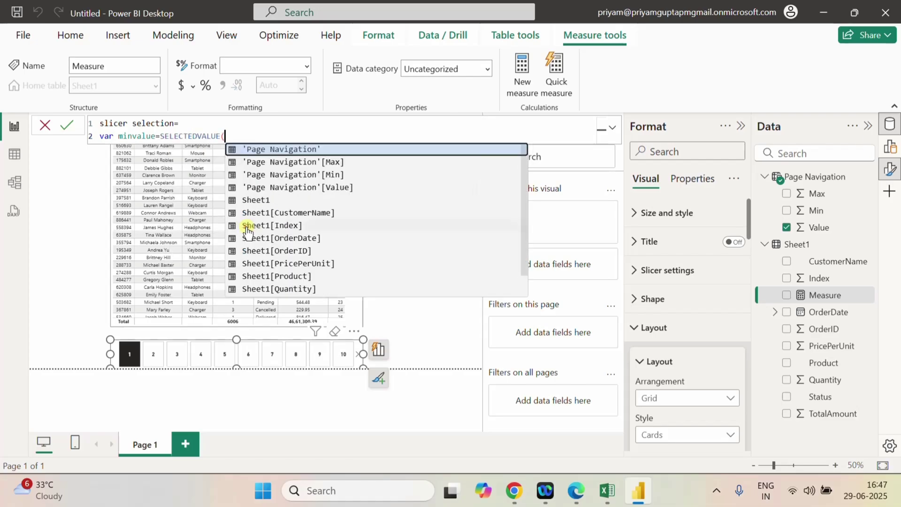
pyautogui.click(295, 174)
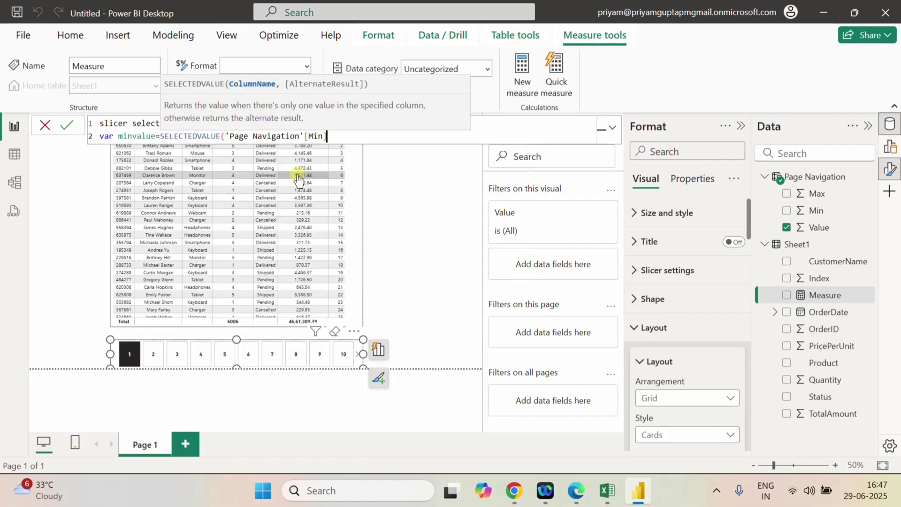
pyautogui.write(')')
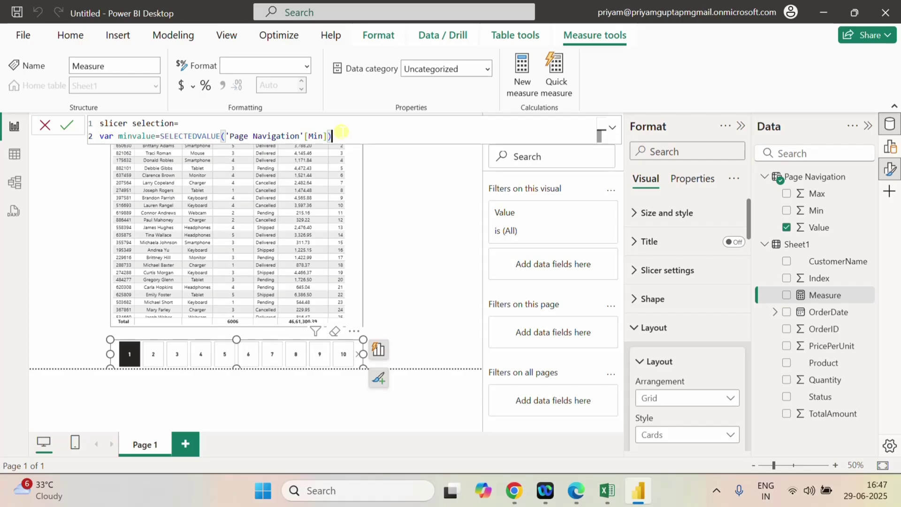
# Add a variable maxvalue to the measure that returns SELECTEDVALUE('Page Navigation'[Max])
pyautogui.hotkey('shift', 'Return')
pyautogui.write('var maxva')
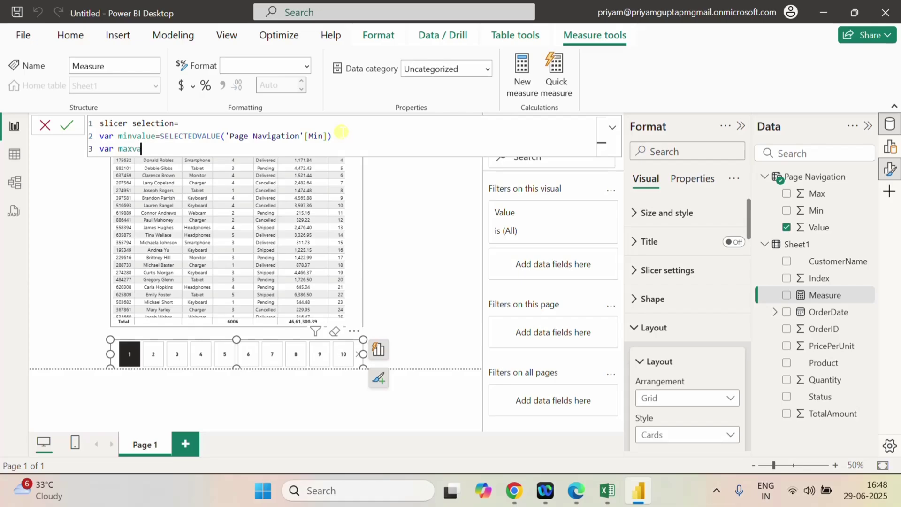
pyautogui.write('lue=sel')
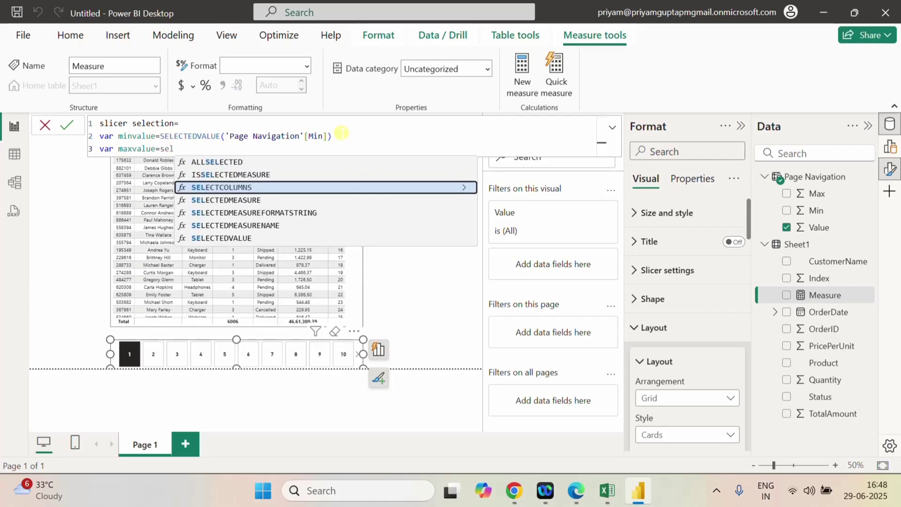
pyautogui.doubleClick(244, 238)
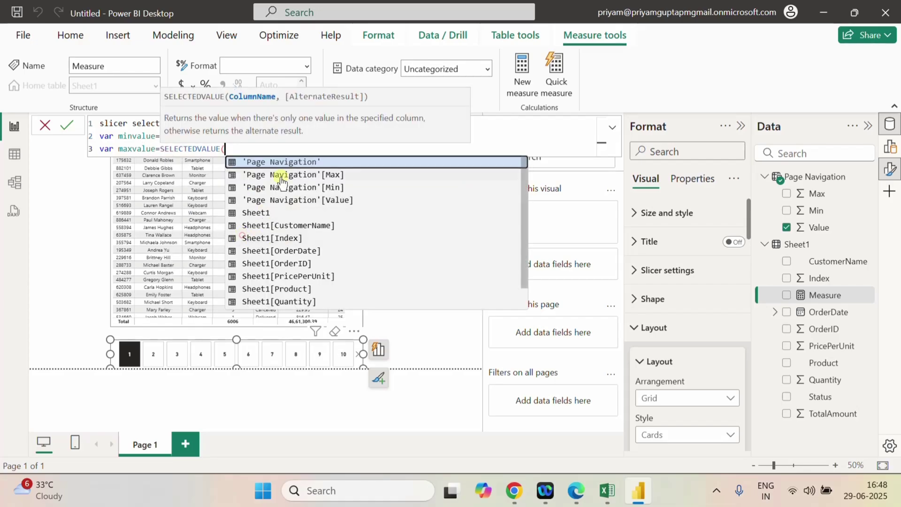
pyautogui.doubleClick(313, 174)
pyautogui.write(')')
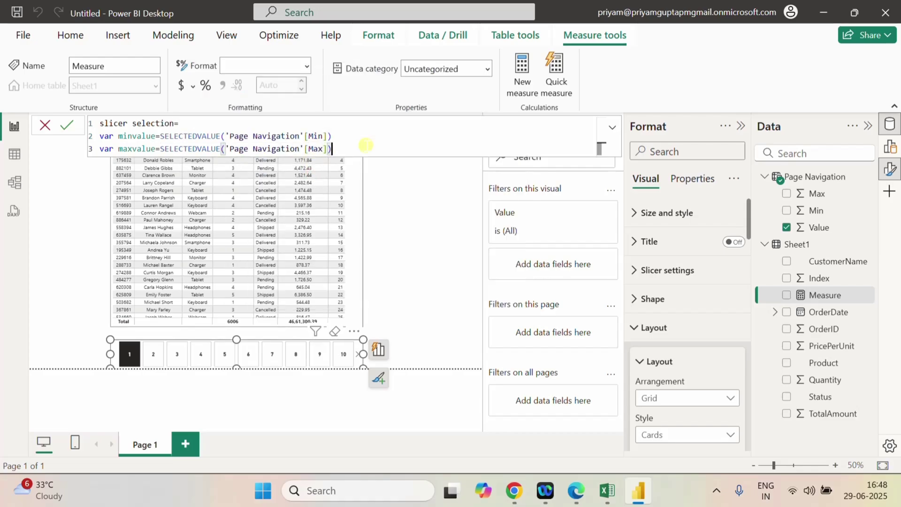
# Add a variable indexvalue that returns SELECTEDVALUE(Sheet1[Index]) and start a new line in the formula
pyautogui.hotkey('shift', 'Return')
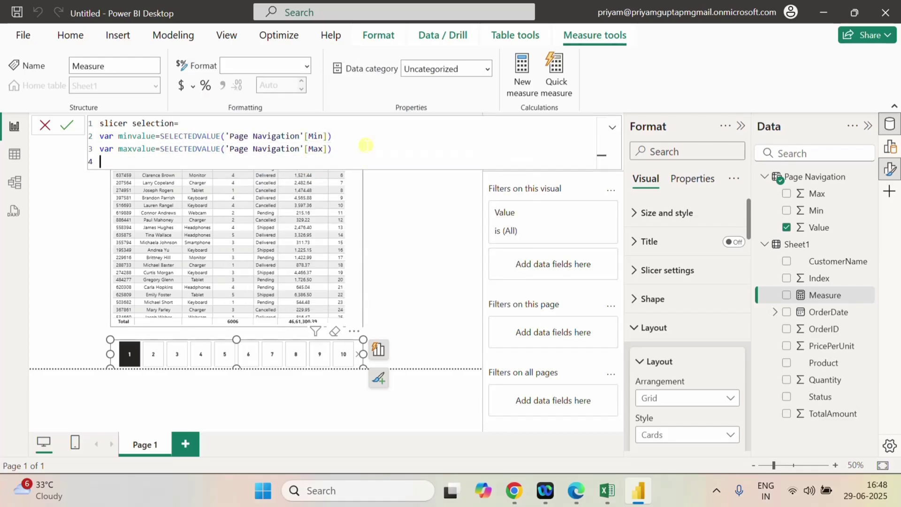
pyautogui.write('var indexvalue=')
pyautogui.write('sele')
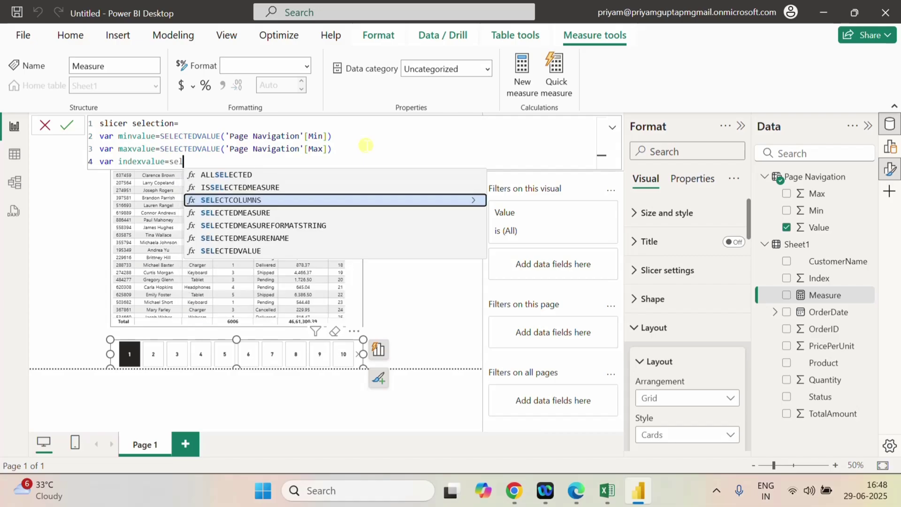
pyautogui.click(270, 251)
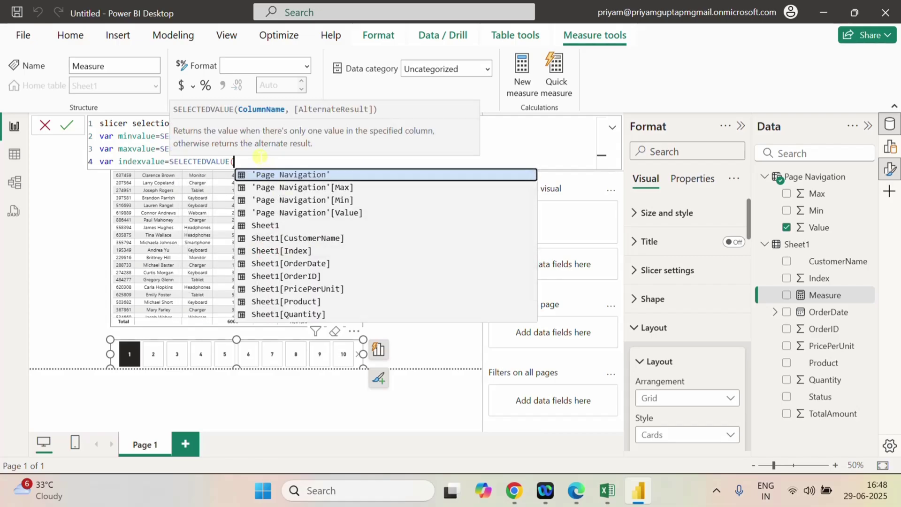
pyautogui.click(290, 249)
pyautogui.write(')')
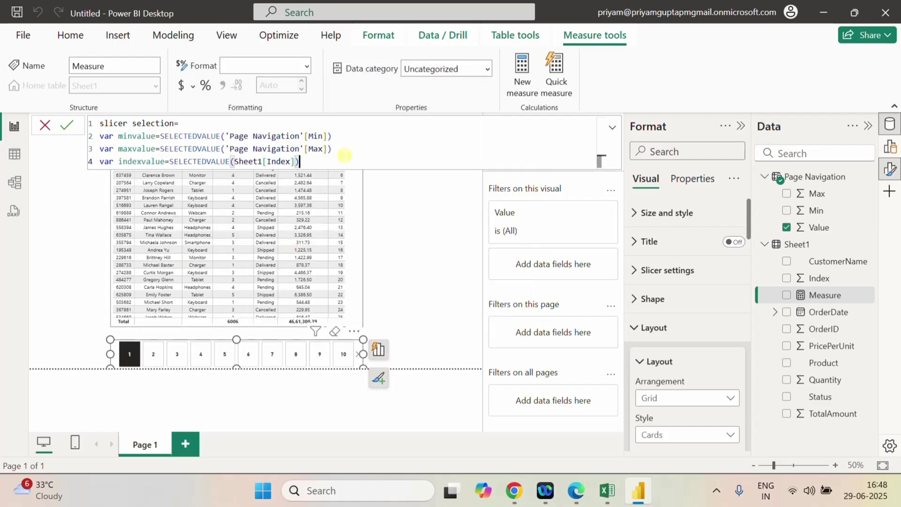
pyautogui.hotkey('shift', 'Return')
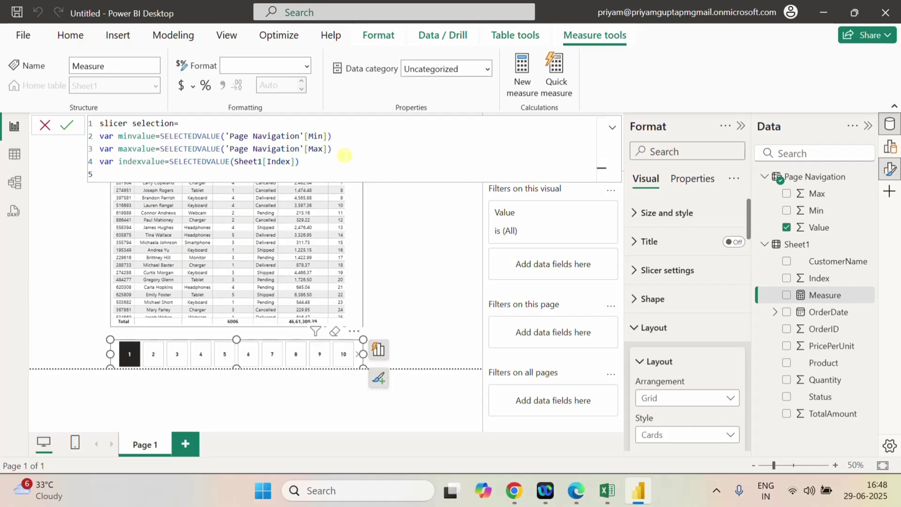
# Add a RETURN line and begin an IF expression whose logical test starts with indexvalue>=minvalue
pyautogui.write('re')
pyautogui.click(160, 187)
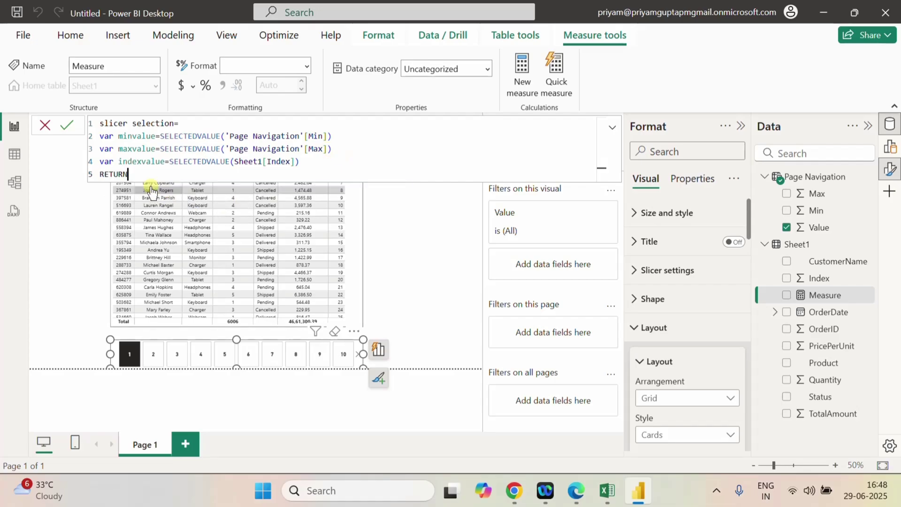
pyautogui.hotkey('shift', 'Return')
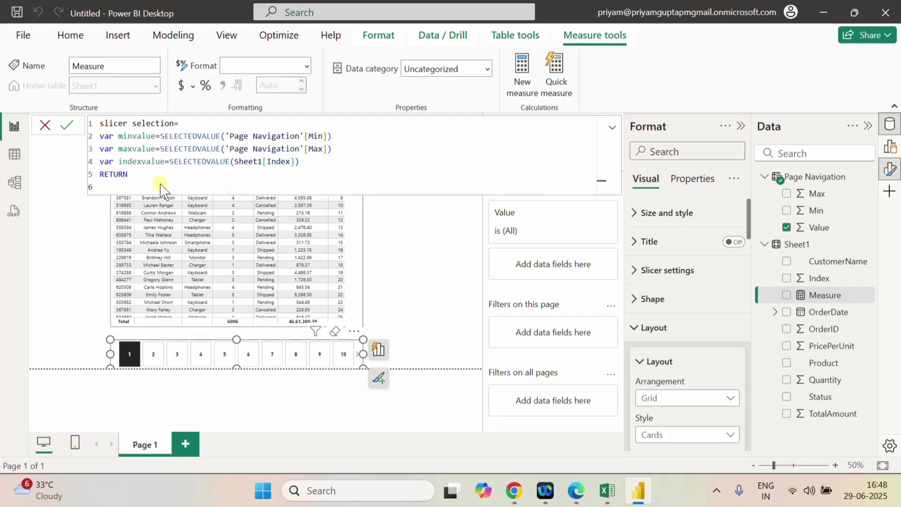
pyautogui.write('if')
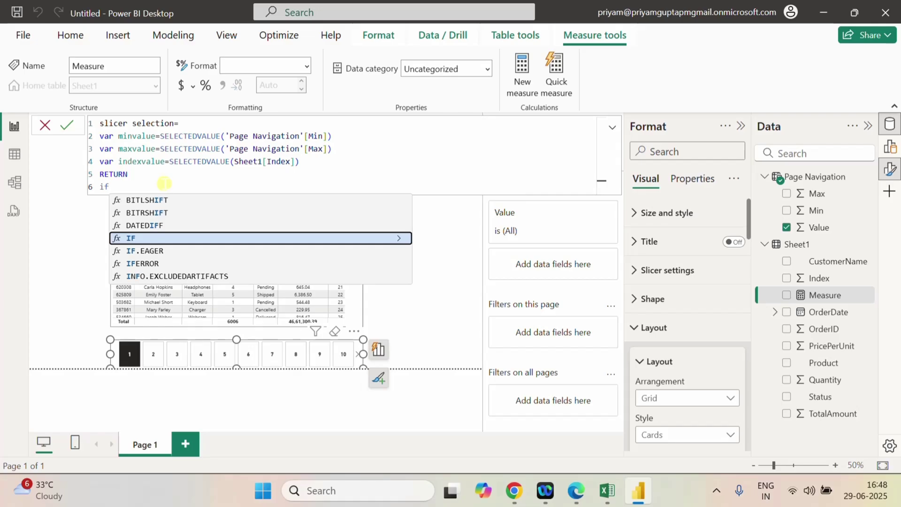
pyautogui.click(139, 237)
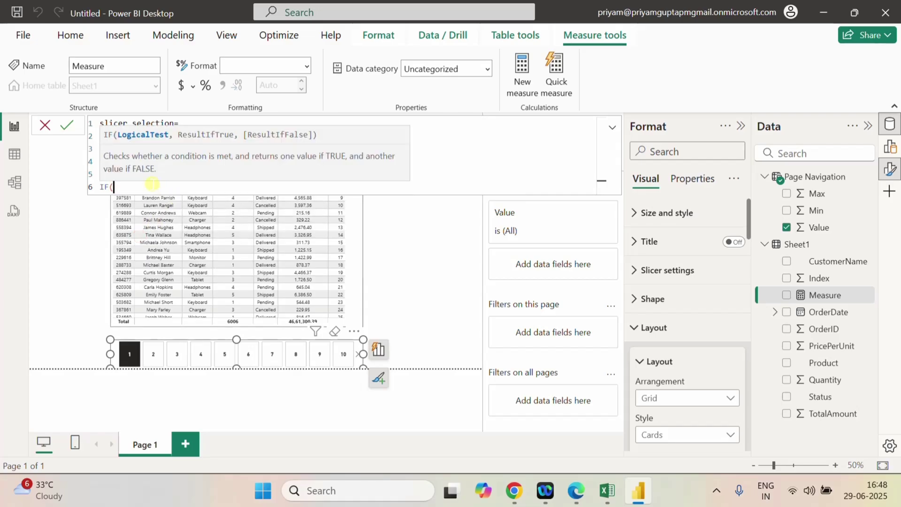
pyautogui.write('in')
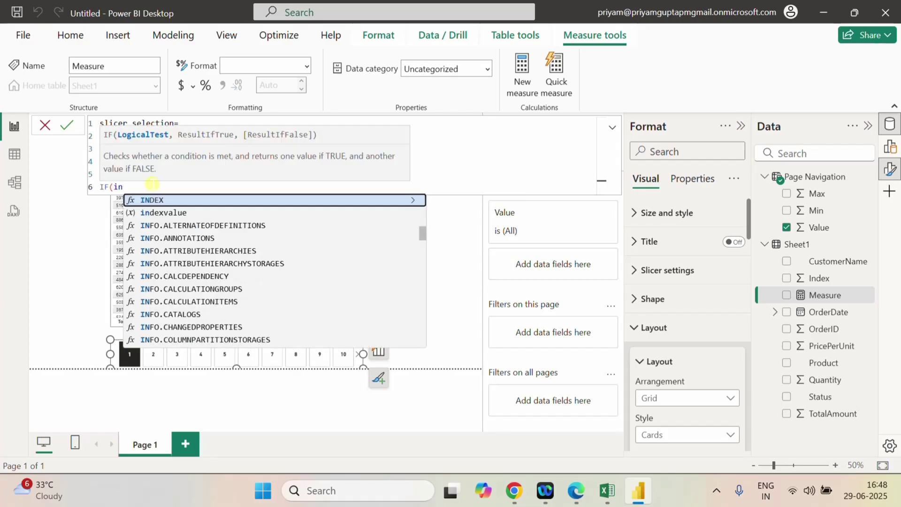
pyautogui.click(159, 212)
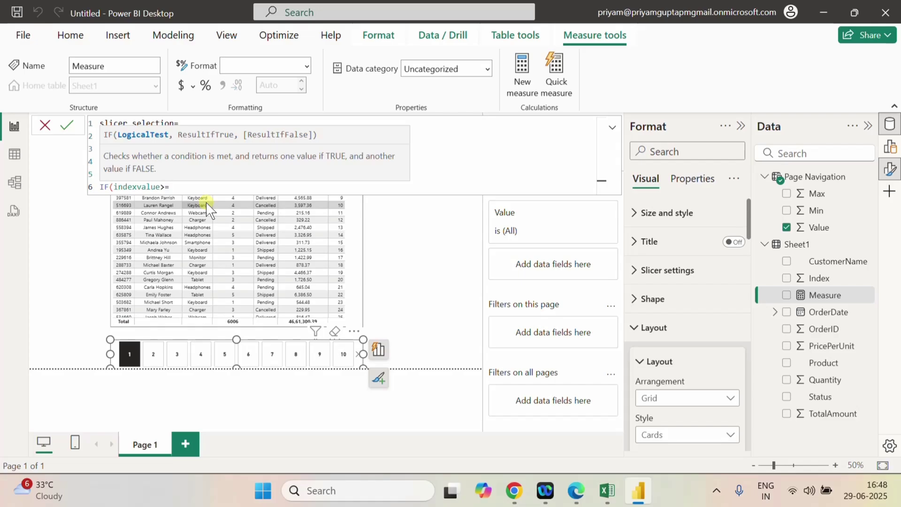
pyautogui.write('min')
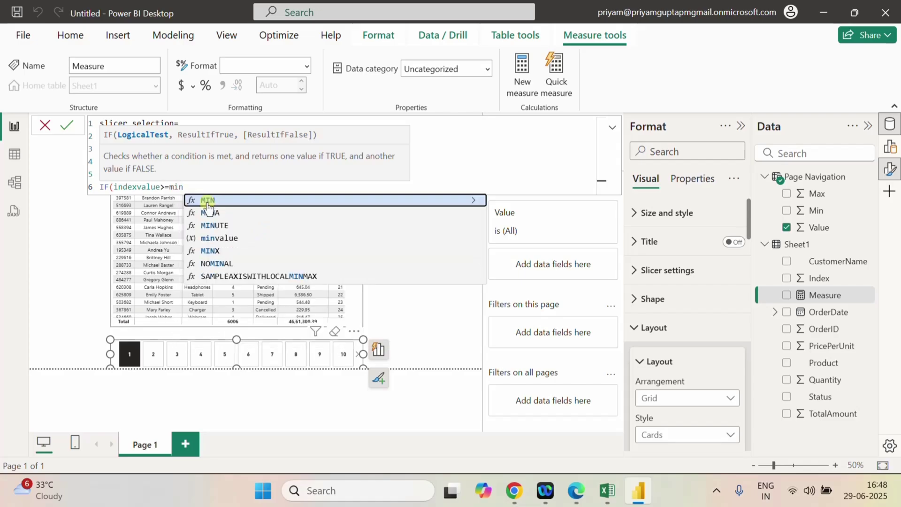
pyautogui.click(230, 238)
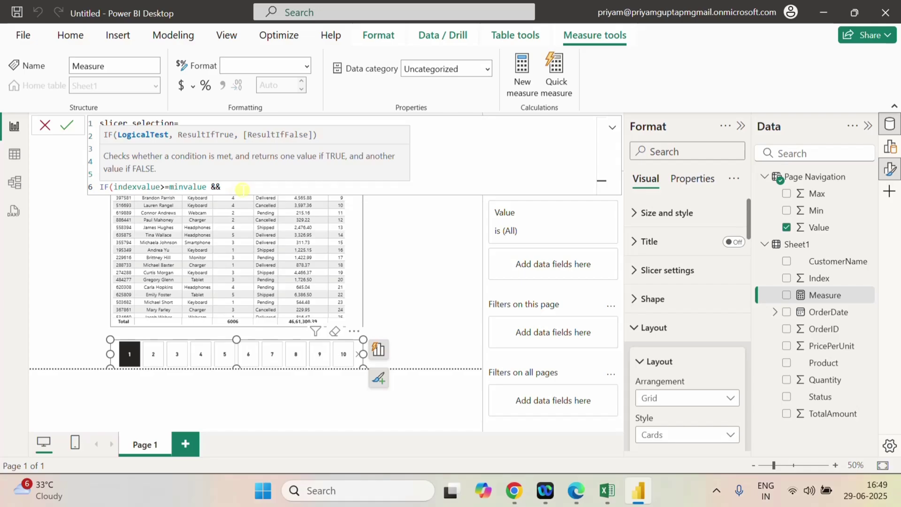
# Complete the IF with && indexvalue<=maxvalue, returning 1 or 0, then commit the measure and close its formula
pyautogui.write('ind')
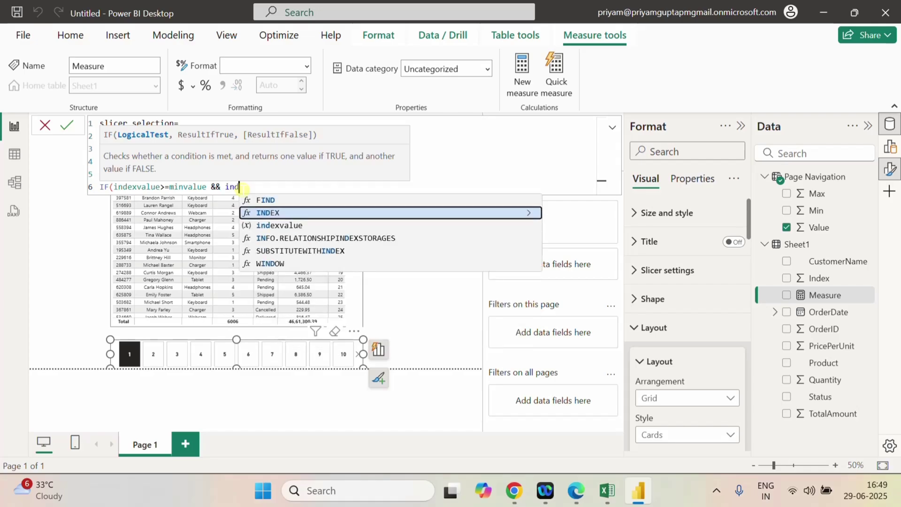
pyautogui.click(280, 225)
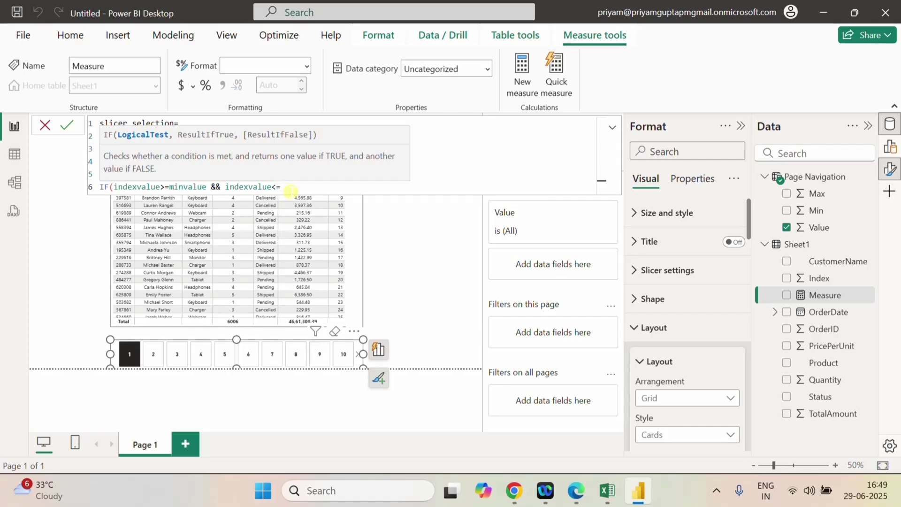
pyautogui.write('<=max')
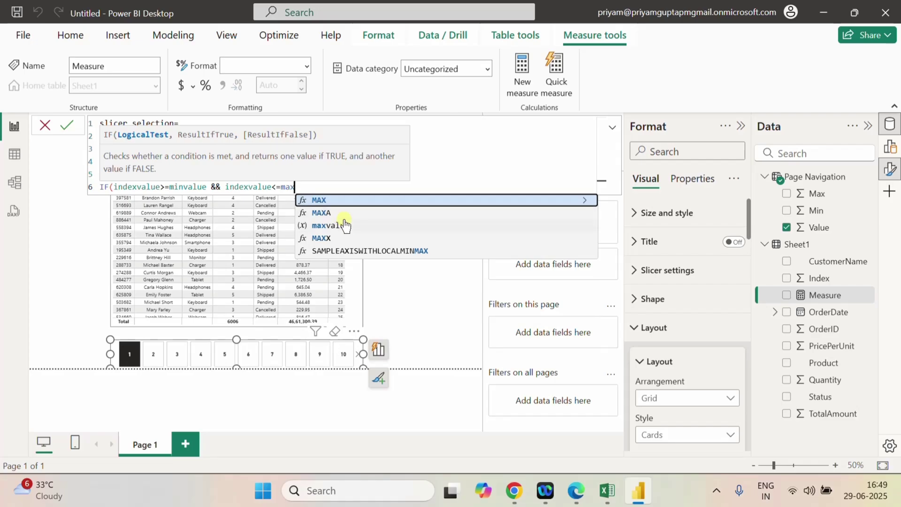
pyautogui.click(345, 221)
pyautogui.write(',')
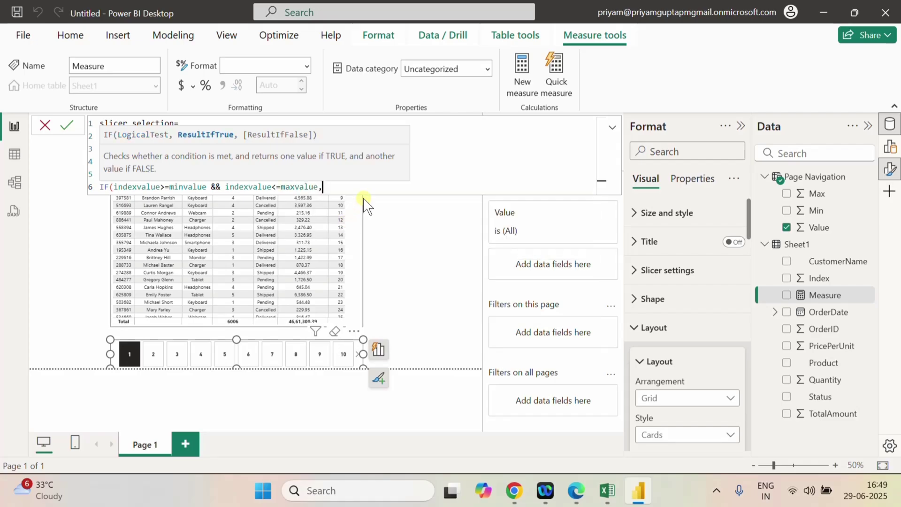
pyautogui.write('1,0')
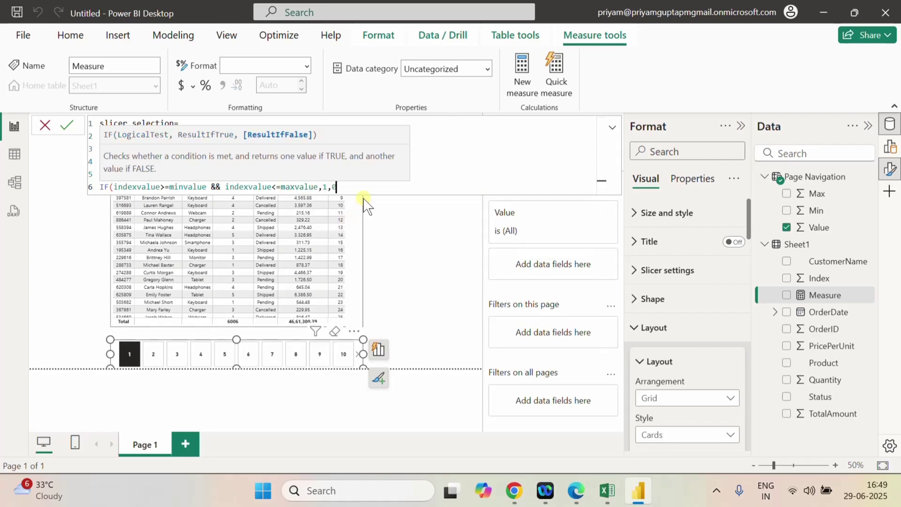
pyautogui.write(')')
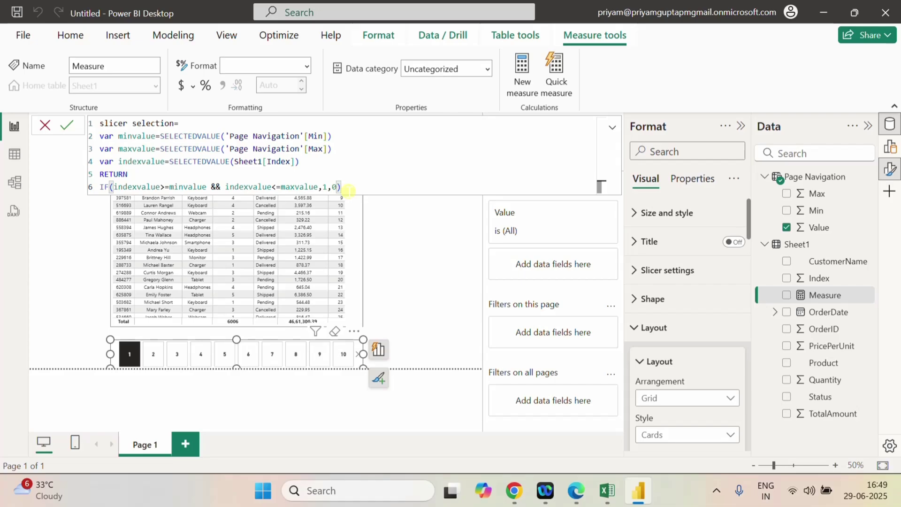
pyautogui.click(66, 125)
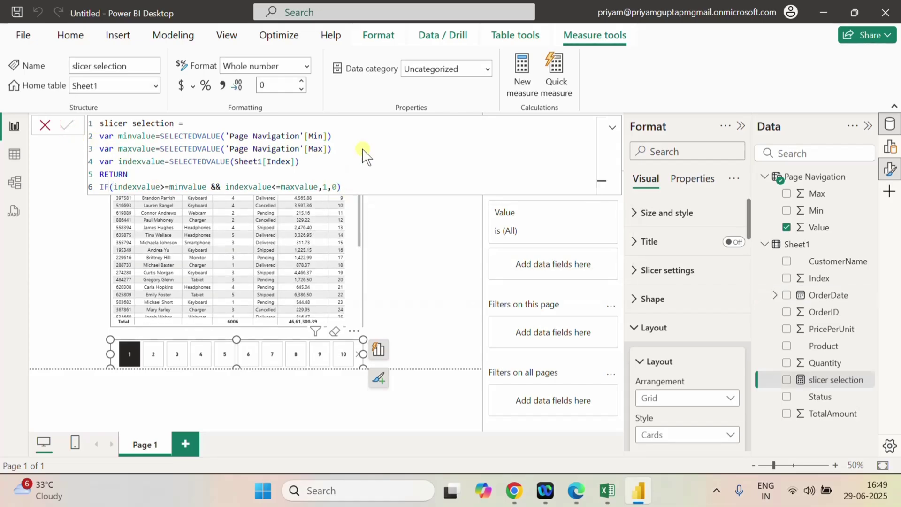
pyautogui.click(612, 127)
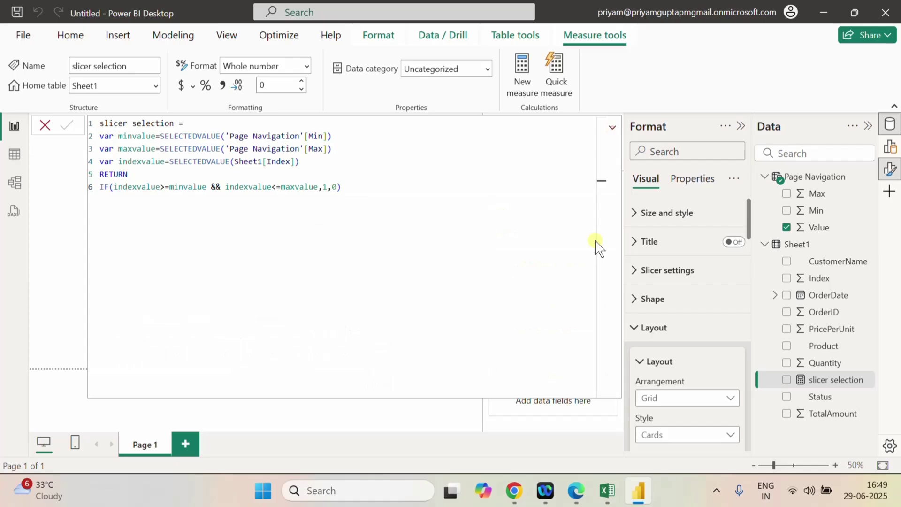
pyautogui.click(45, 125)
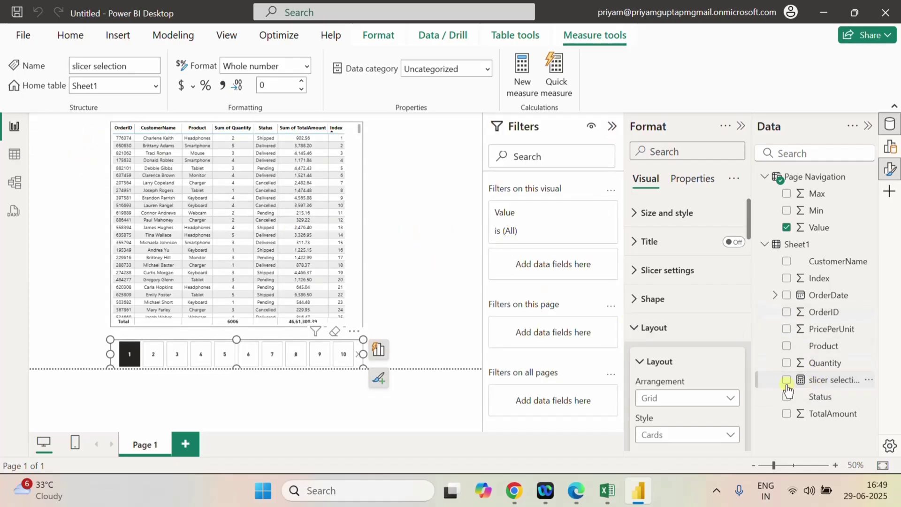
# Add the slicer selection measure as a visual-level filter on the orders table
pyautogui.scroll(-5, 363, 243)
pyautogui.click(360, 227)
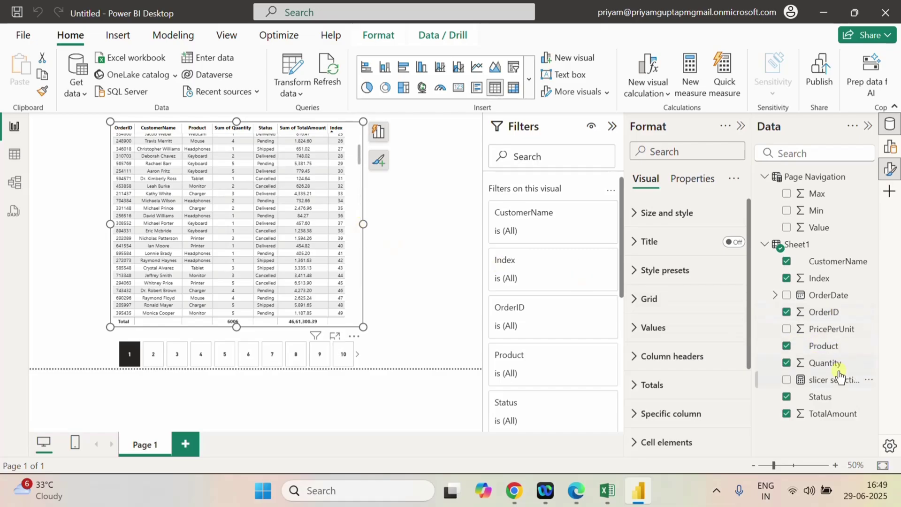
pyautogui.scroll(-5, 544, 282)
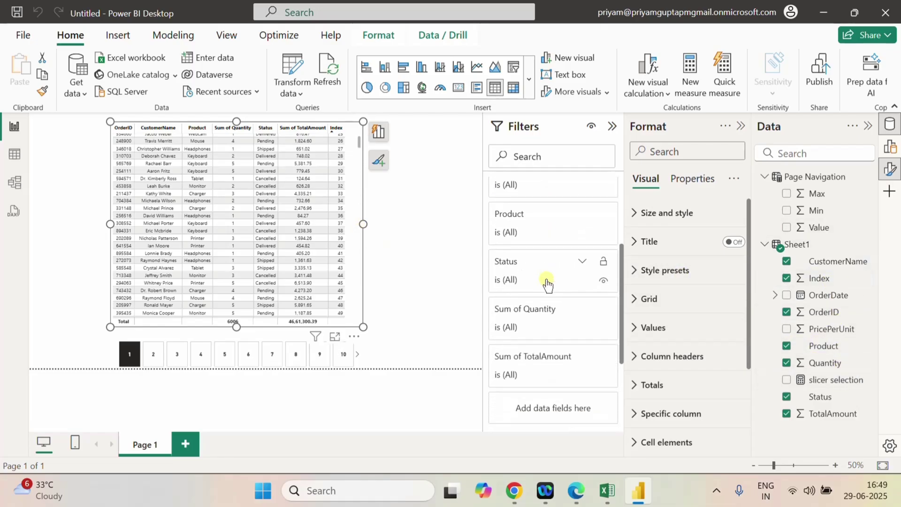
pyautogui.scroll(-2, 547, 282)
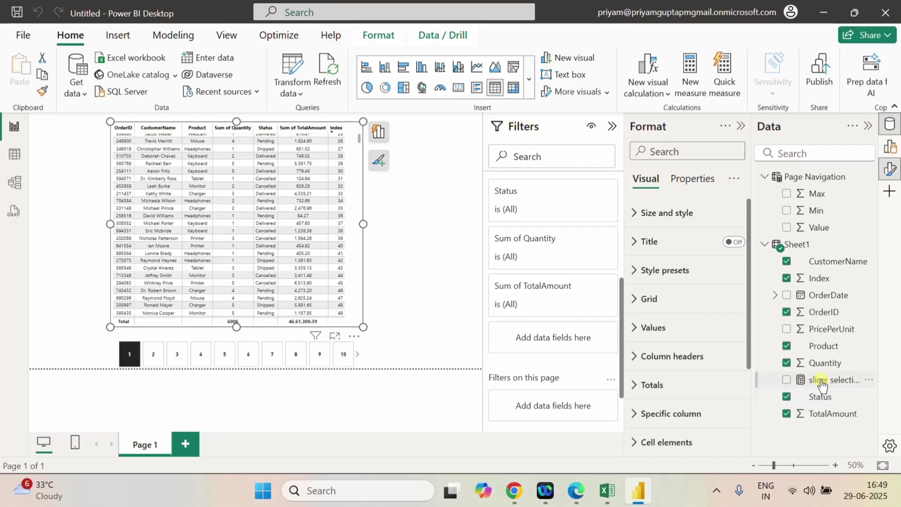
pyautogui.moveTo(817, 379); pyautogui.dragTo(585, 345)
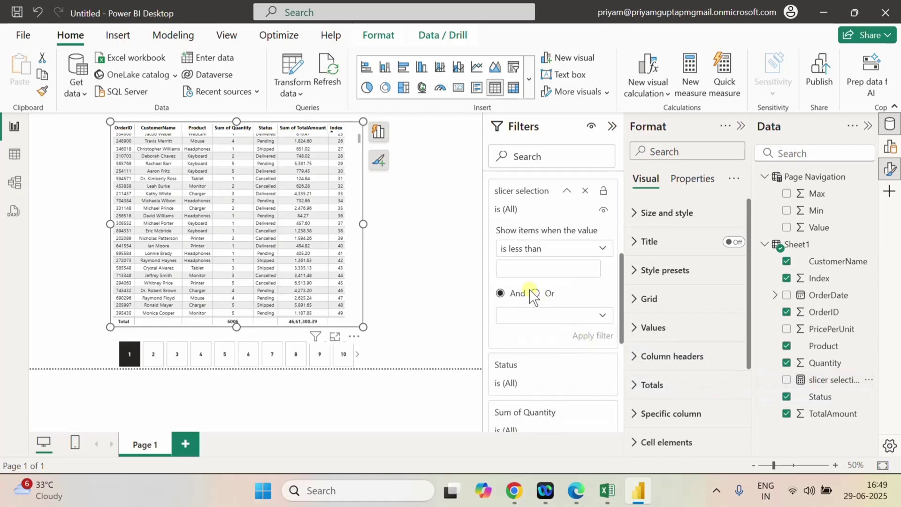
# Filter the orders table to show items when slicer selection is 1 and apply the filter
pyautogui.click(543, 257)
pyautogui.click(503, 335)
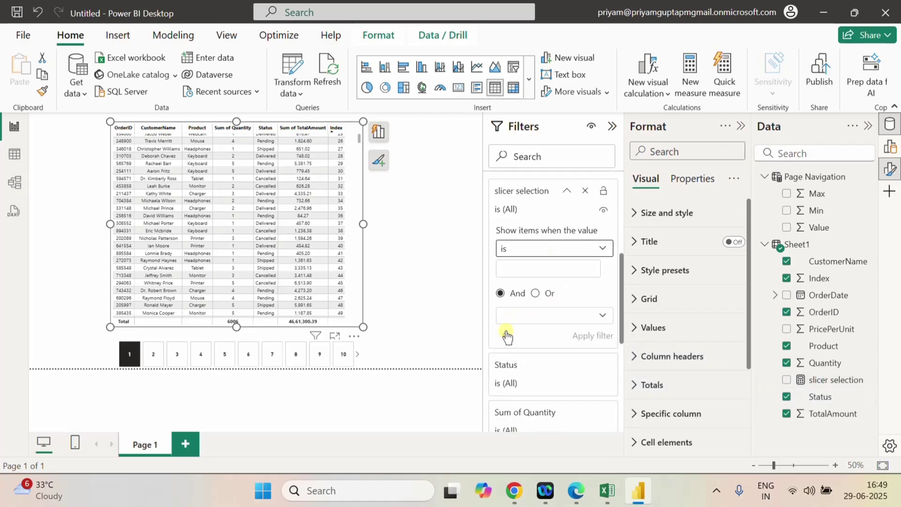
pyautogui.click(516, 267)
pyautogui.write('1')
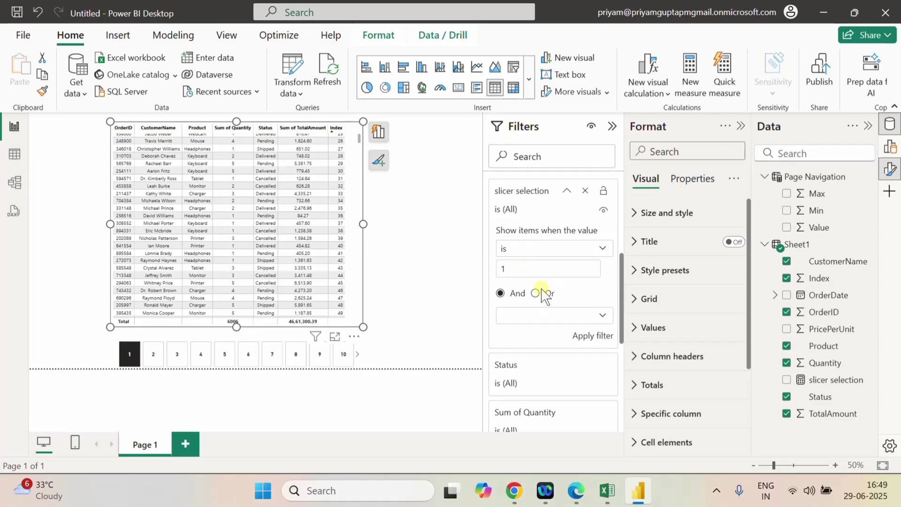
pyautogui.click(593, 336)
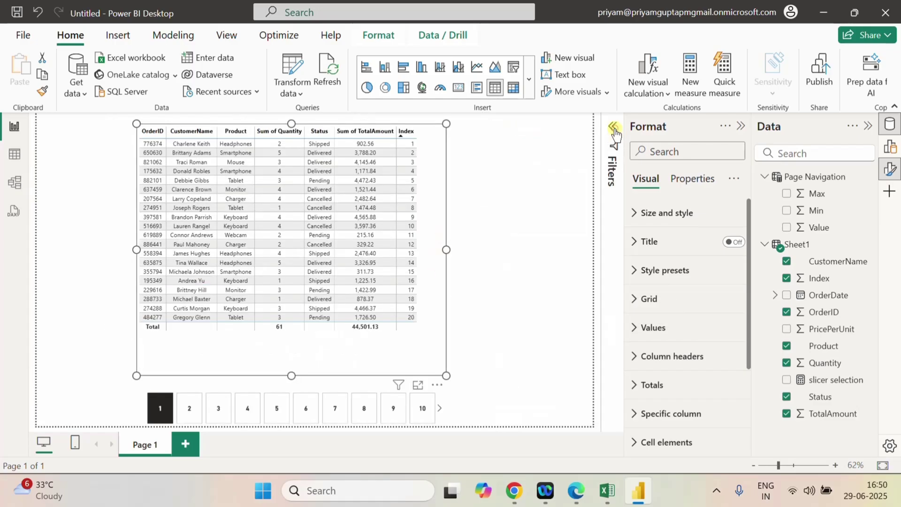
# Collapse the Filters and Data panes and deselect the orders table to enlarge the canvas view
pyautogui.click(612, 126)
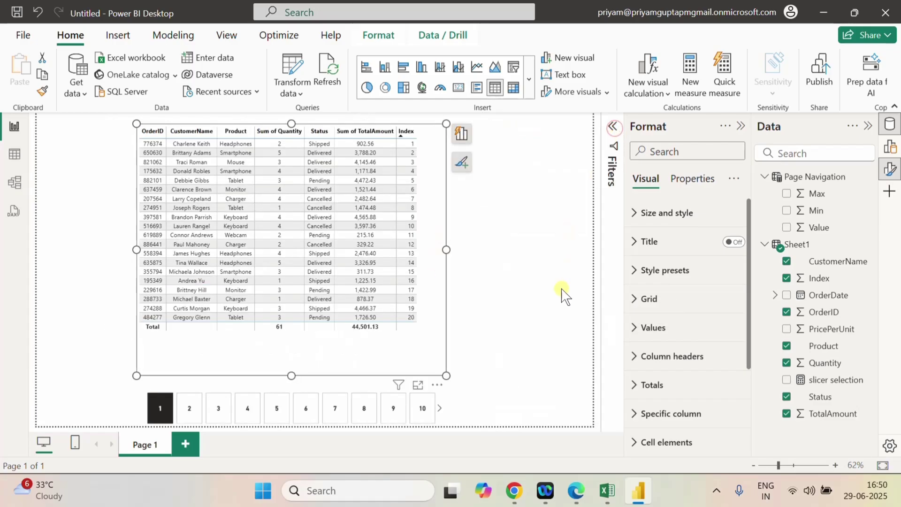
pyautogui.click(861, 126)
pyautogui.click(868, 126)
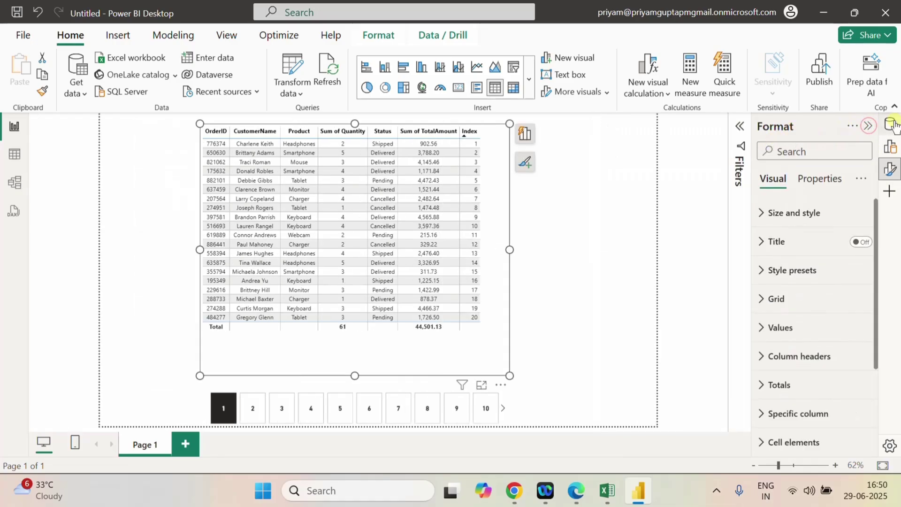
pyautogui.click(599, 254)
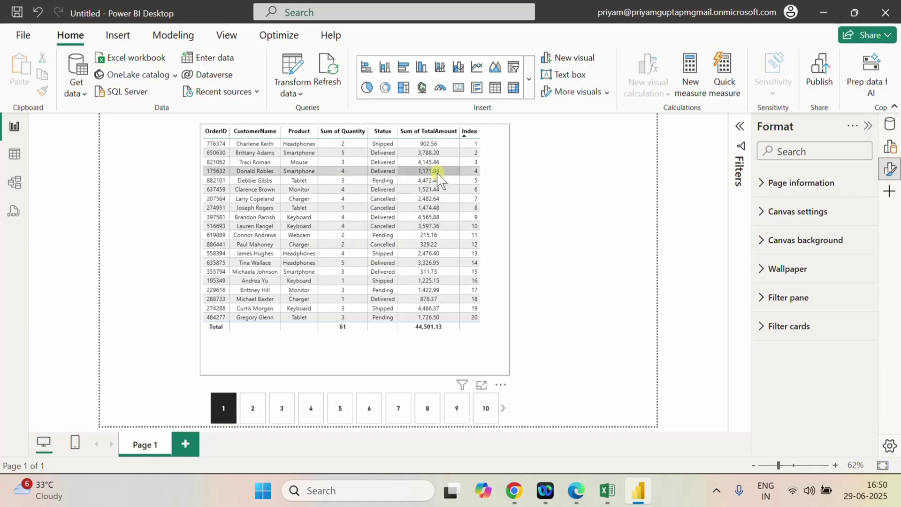
# Check the pagination by switching the slicer through pages 2 to 6 and returning to page 1
pyautogui.click(254, 410)
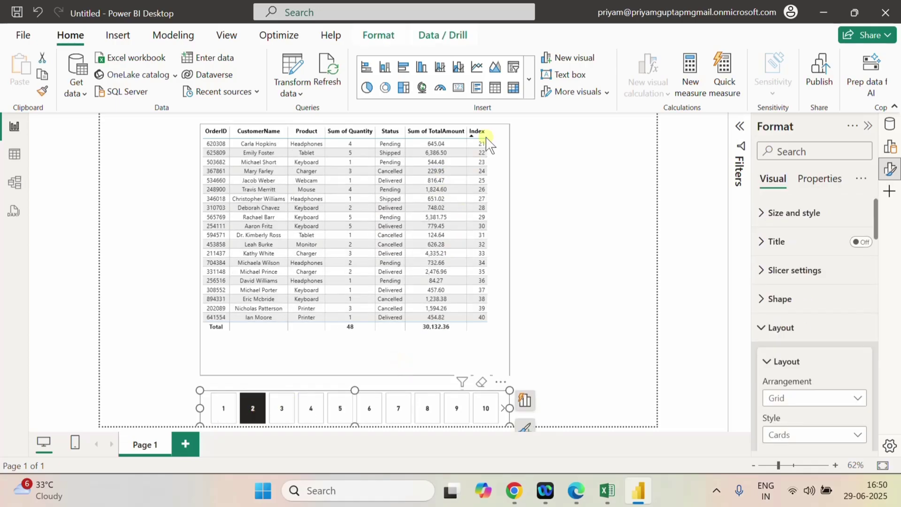
pyautogui.click(285, 412)
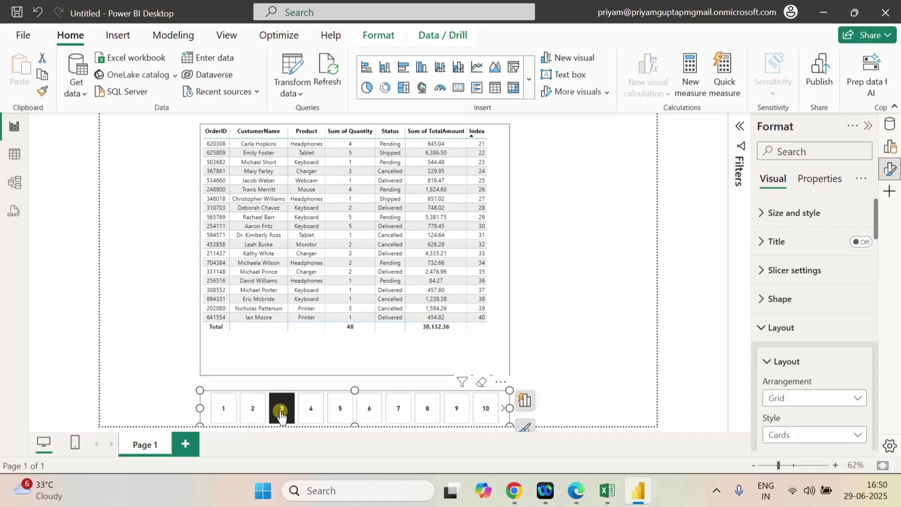
pyautogui.click(310, 415)
pyautogui.click(334, 418)
pyautogui.click(369, 416)
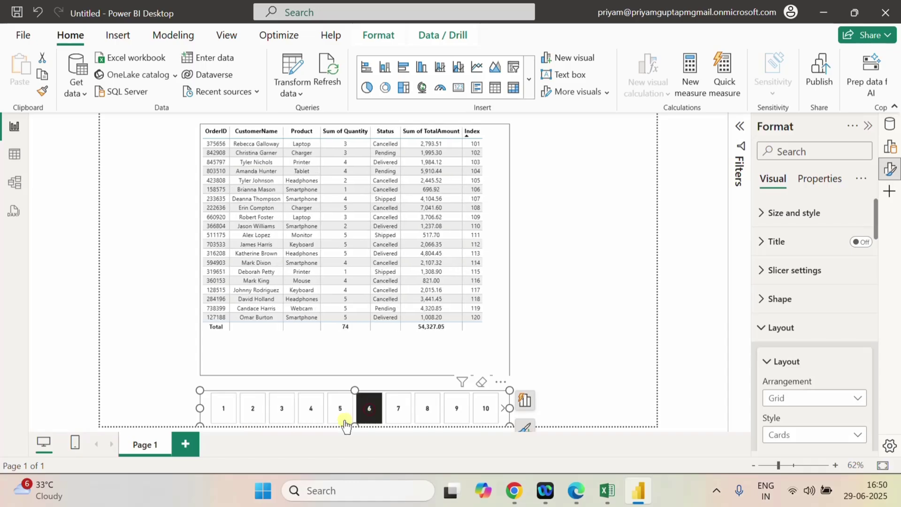
pyautogui.click(219, 413)
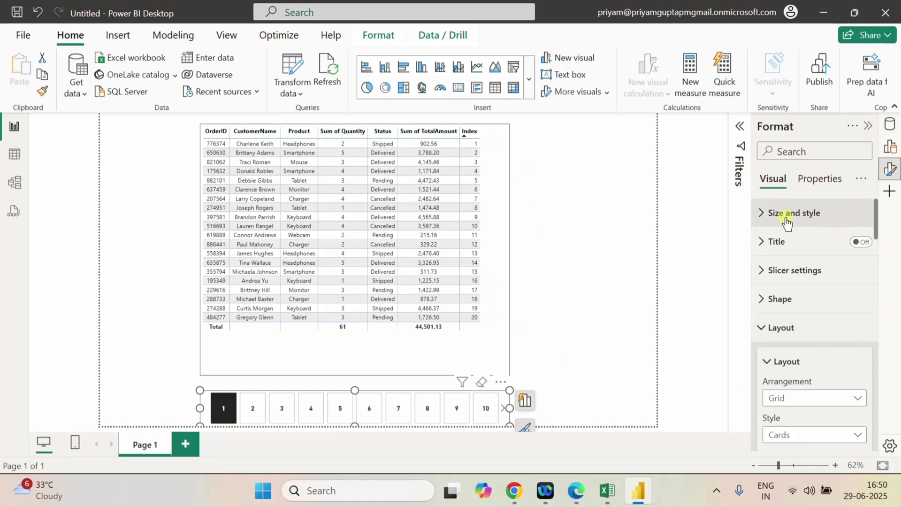
# Set the PageSize variable in the Page Navigation table formula to 10 and commit the change
pyautogui.click(20, 159)
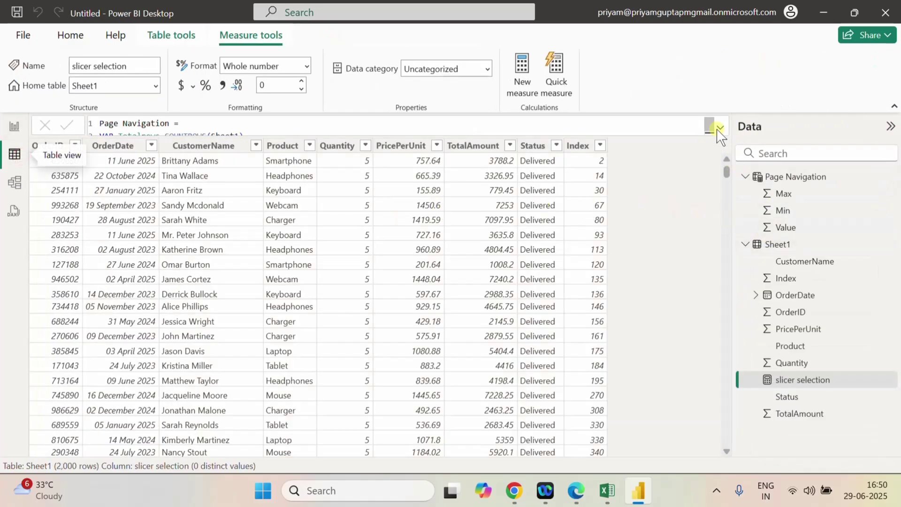
pyautogui.click(719, 129)
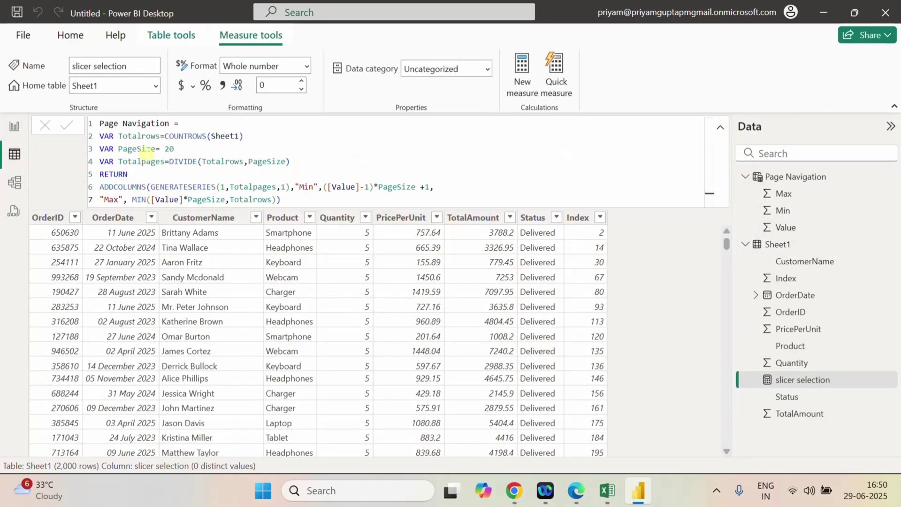
pyautogui.click(169, 148)
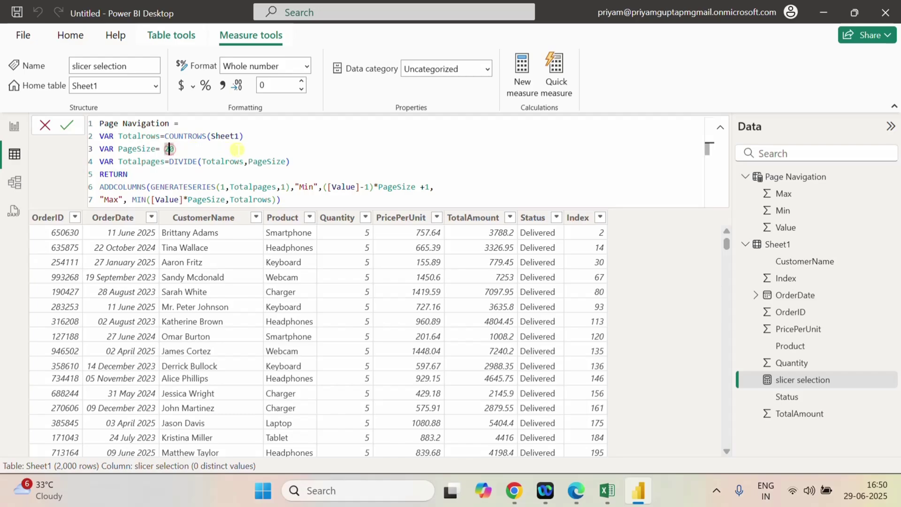
pyautogui.press('BackSpace')
pyautogui.write('1')
pyautogui.click(67, 125)
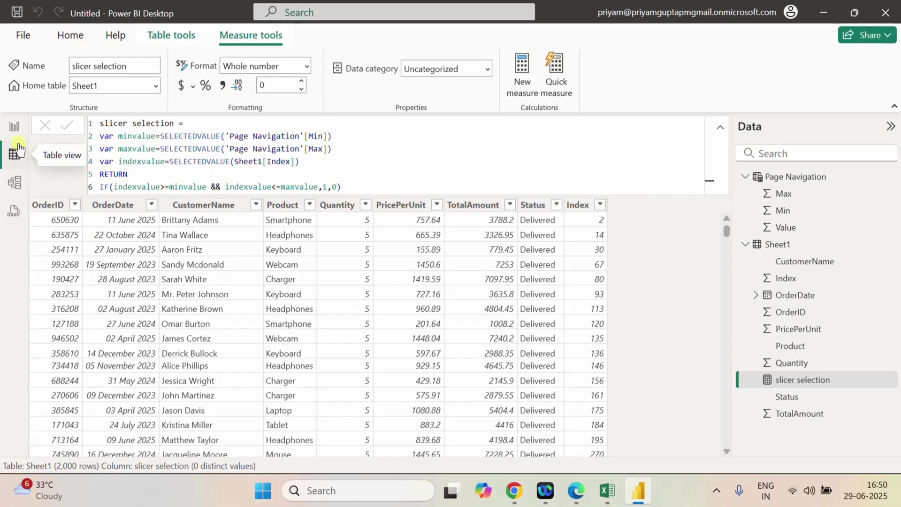
# Return to the report and check the orders table with the new page size on slicer pages 2 to 4
pyautogui.click(14, 126)
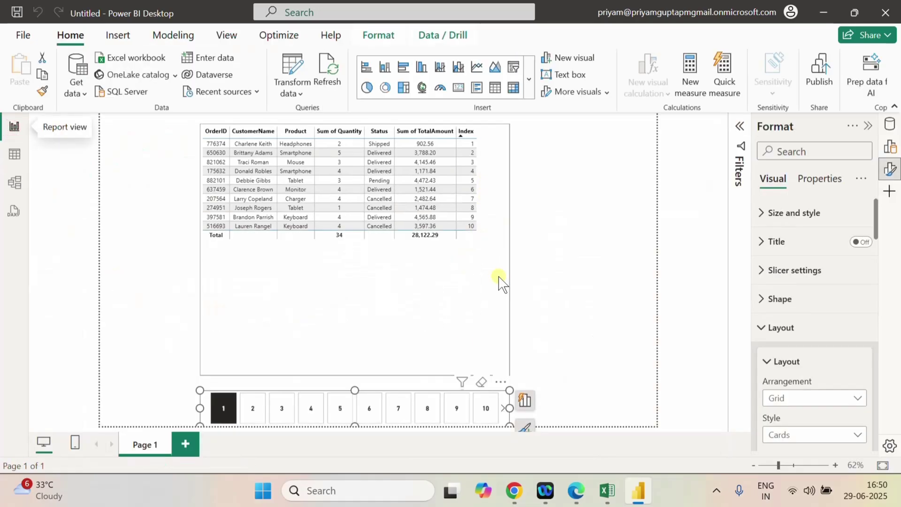
pyautogui.click(254, 410)
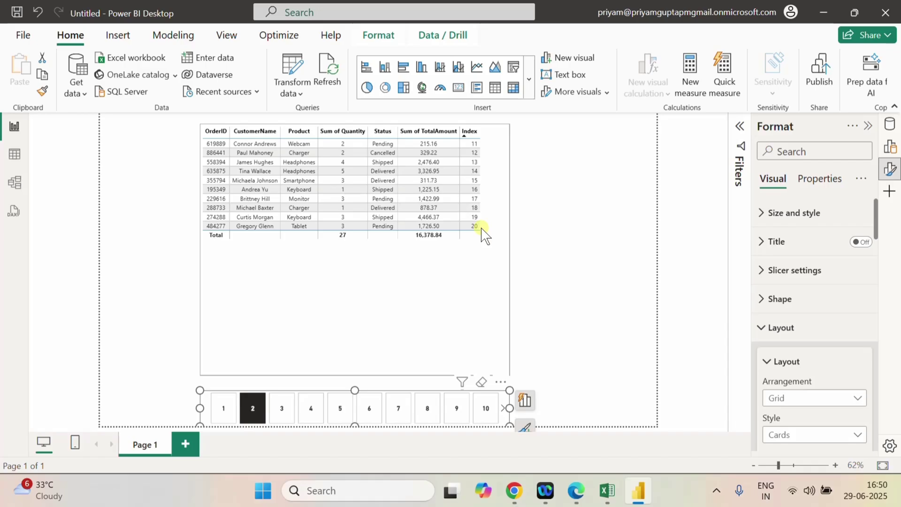
pyautogui.click(282, 408)
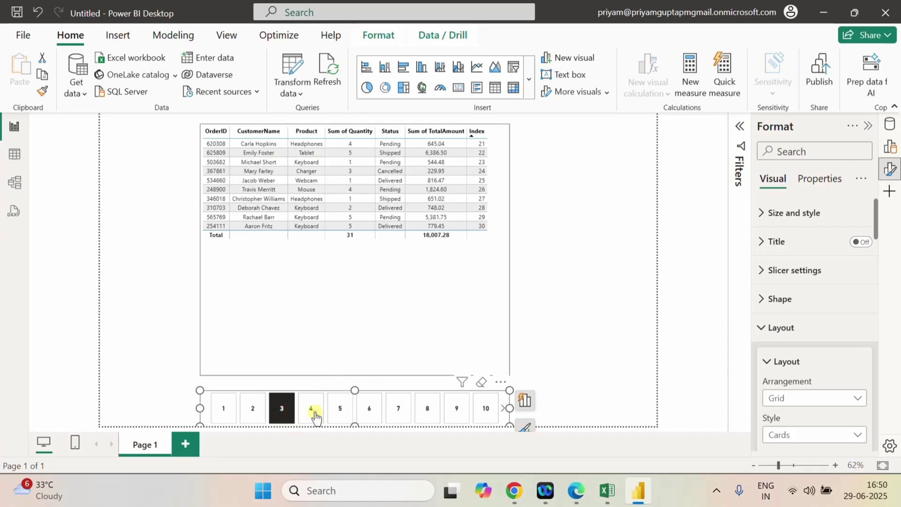
pyautogui.click(312, 410)
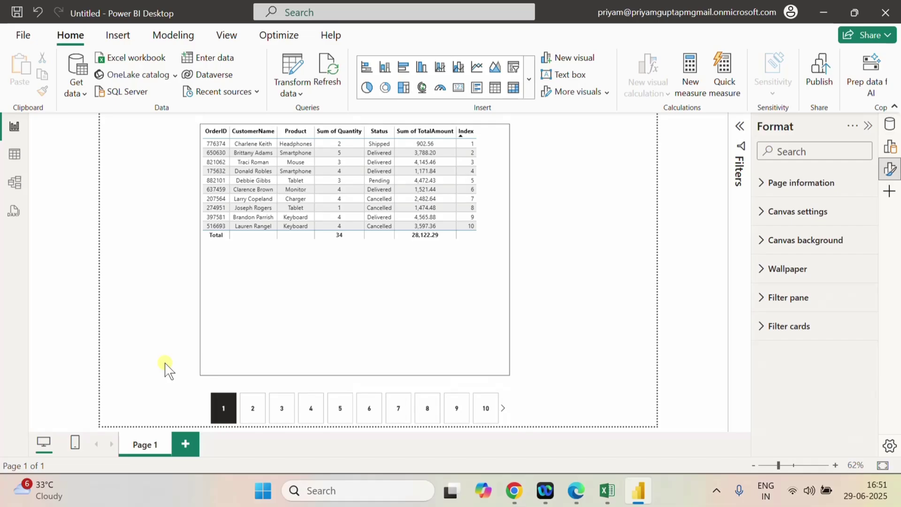
pyautogui.click(302, 318)
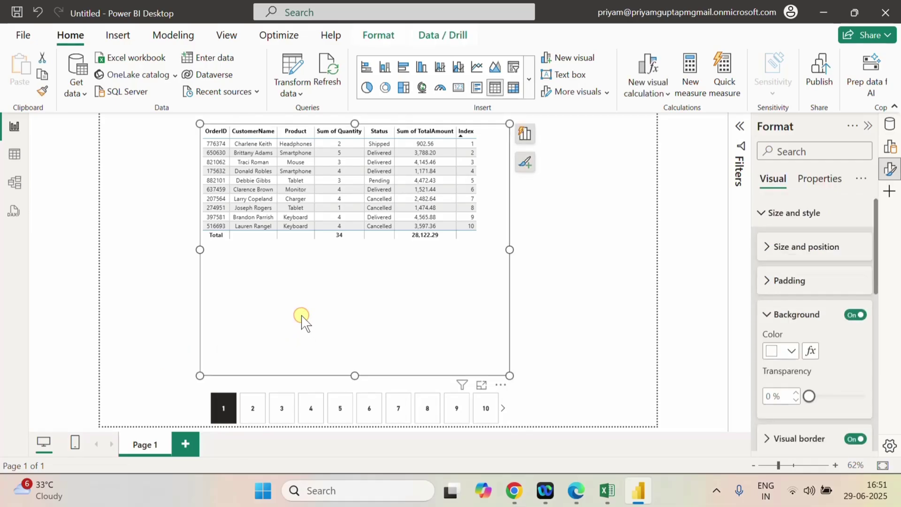
pyautogui.click(530, 278)
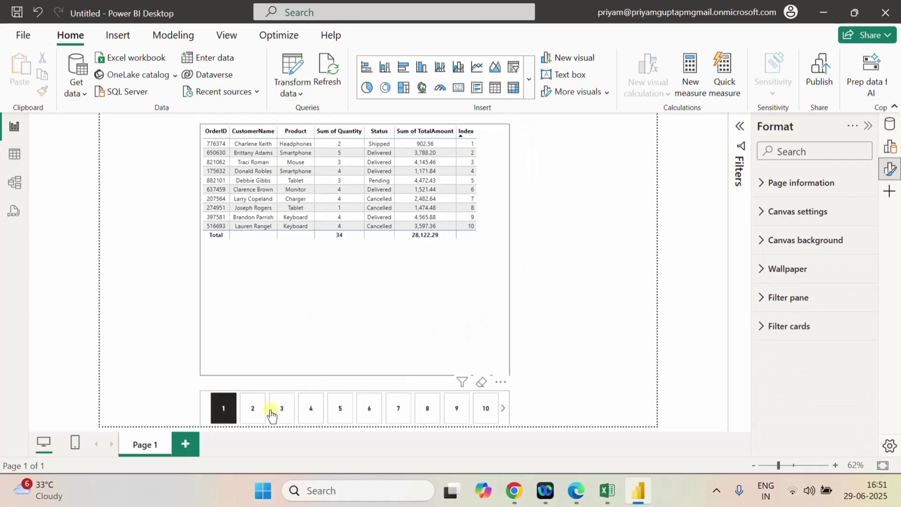
# Check the pagination again by switching the slicer through pages 2 to 7 and returning to page 1
pyautogui.click(253, 415)
pyautogui.click(283, 409)
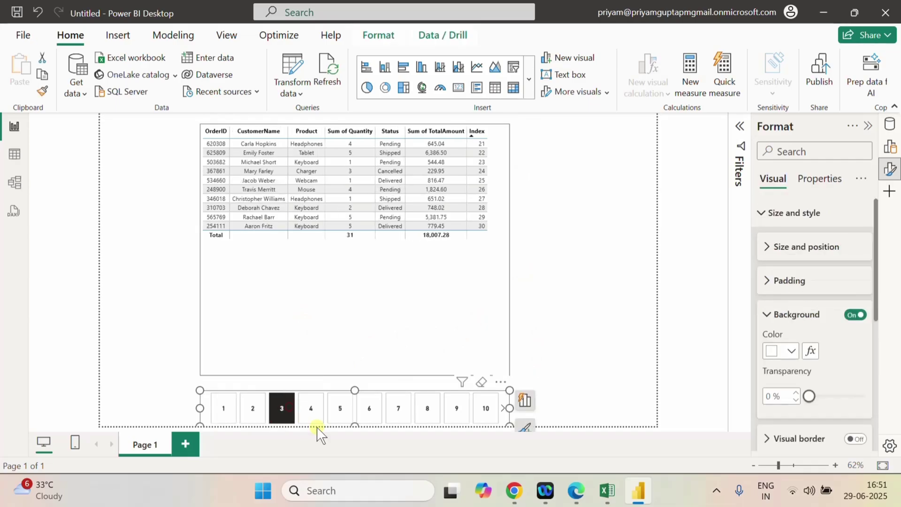
pyautogui.click(312, 409)
pyautogui.click(341, 410)
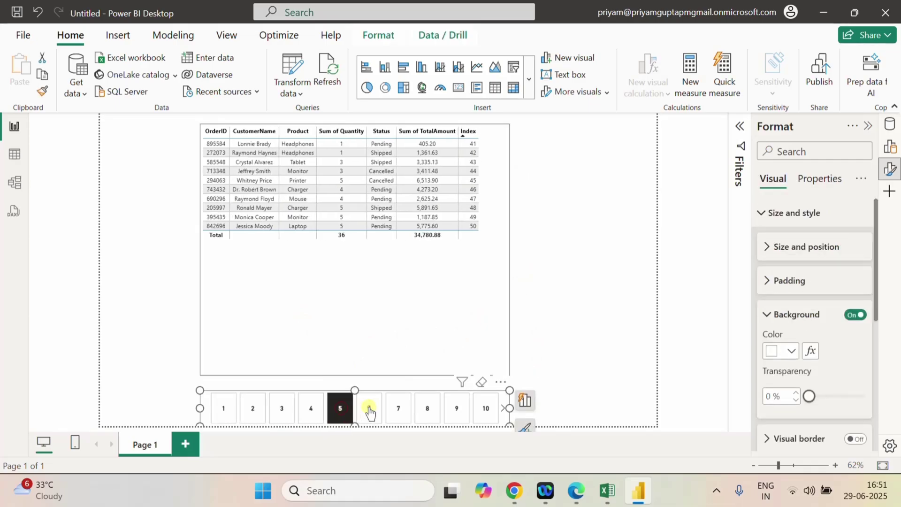
pyautogui.click(370, 409)
pyautogui.click(399, 409)
pyautogui.click(225, 409)
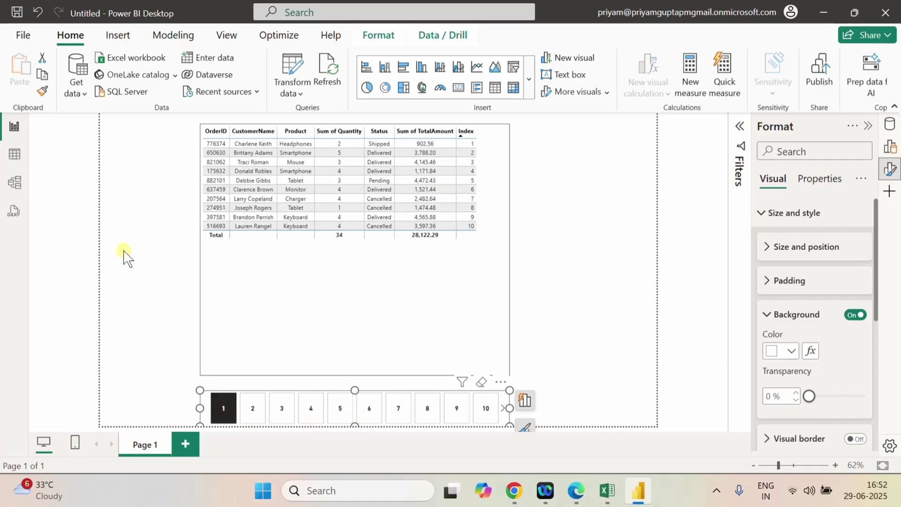
# Set the PageSize variable in the Page Navigation table formula to 20 and commit the change
pyautogui.click(18, 156)
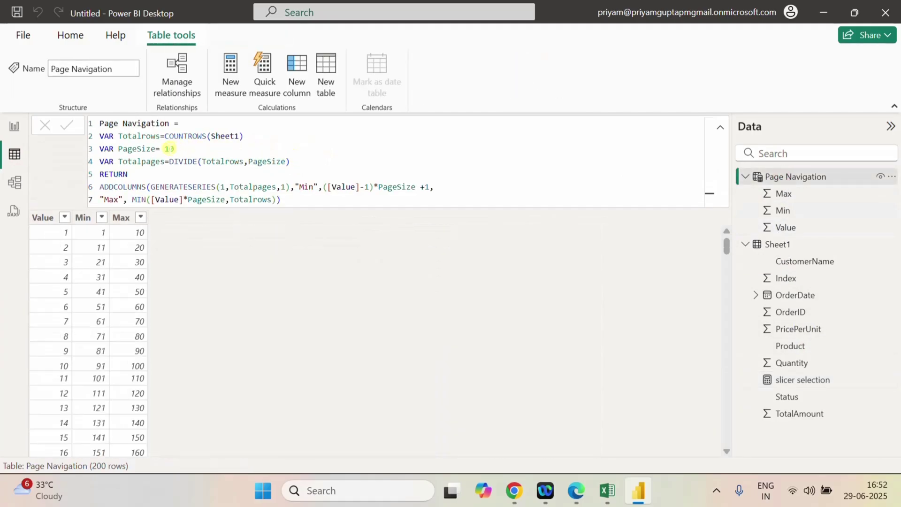
pyautogui.doubleClick(170, 148)
pyautogui.write('0')
pyautogui.click(67, 124)
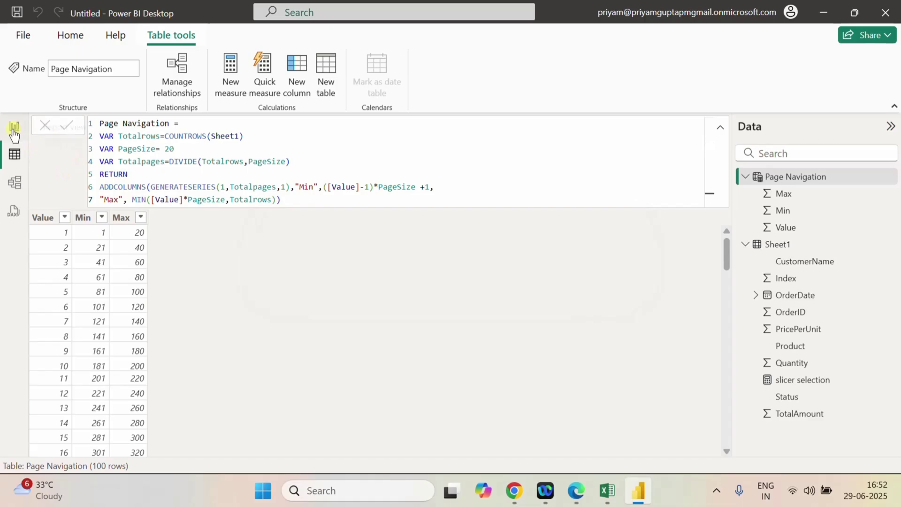
# Go back to the report, examine the slicer and orders table with the 20-row page size, and leave both deselected
pyautogui.click(14, 132)
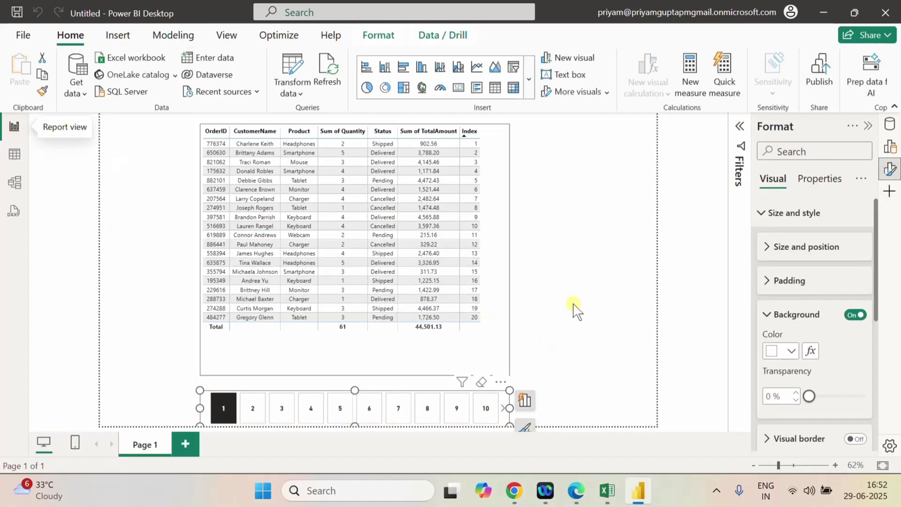
pyautogui.click(201, 408)
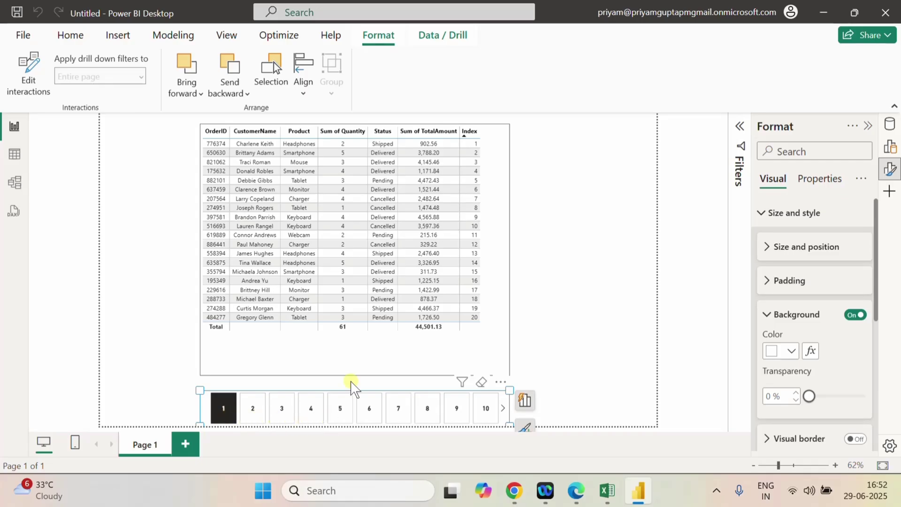
pyautogui.click(318, 352)
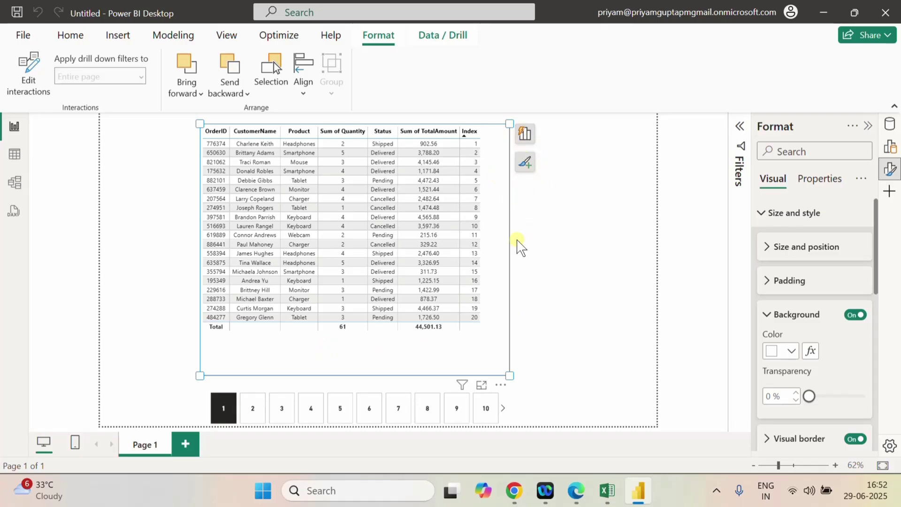
pyautogui.click(585, 248)
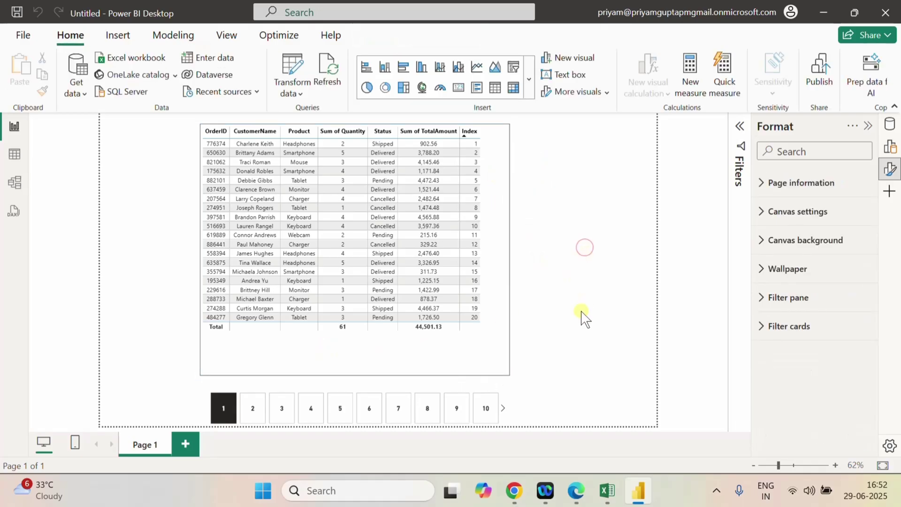